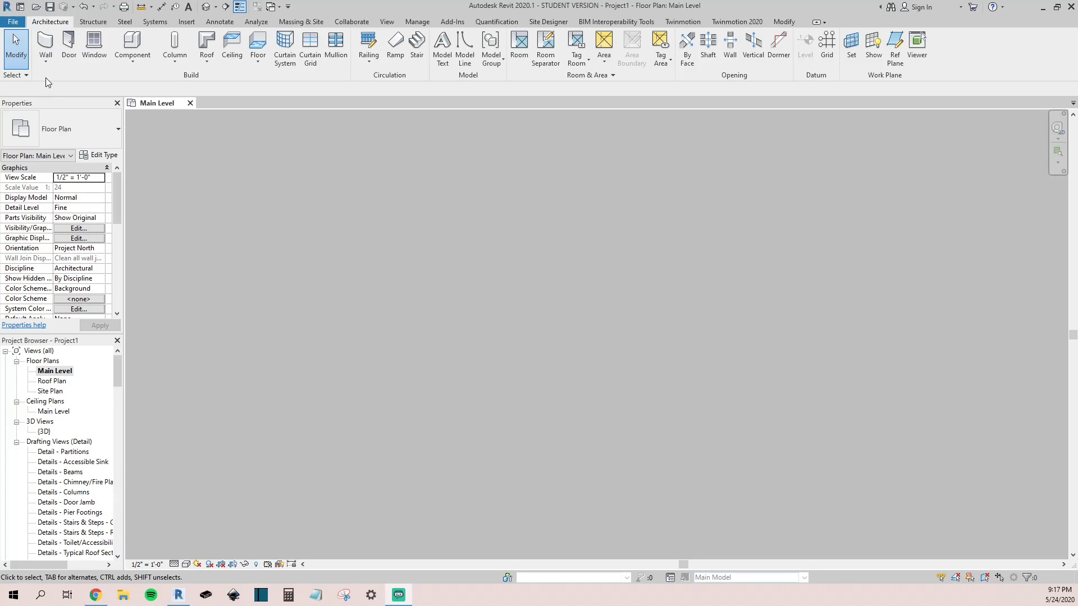
Examine the graphics settings in the program options, including the background and selection colours.
click(12, 22)
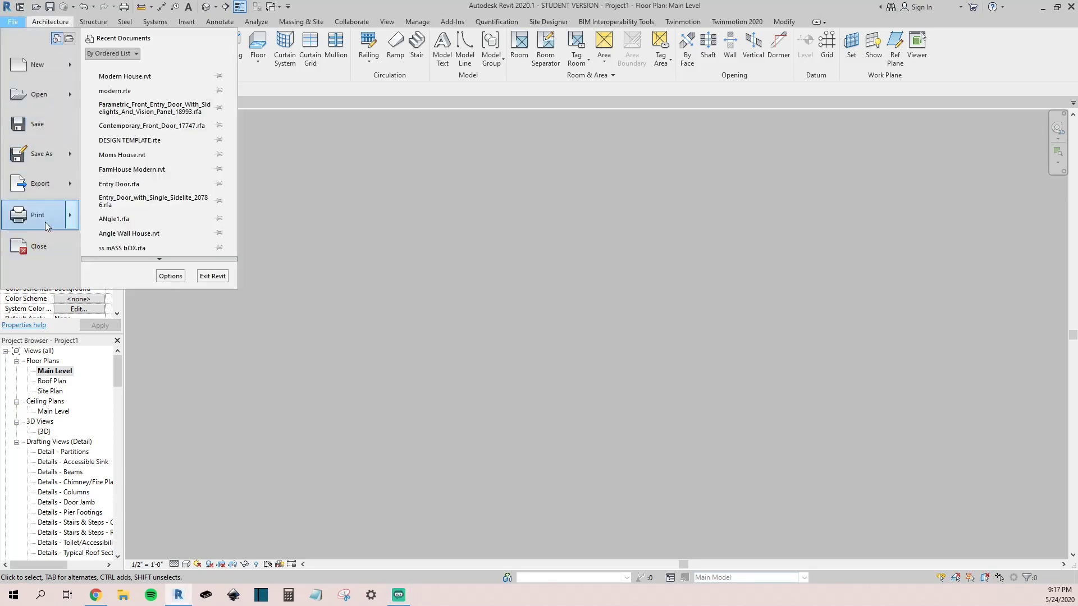
mouse_move(44, 221)
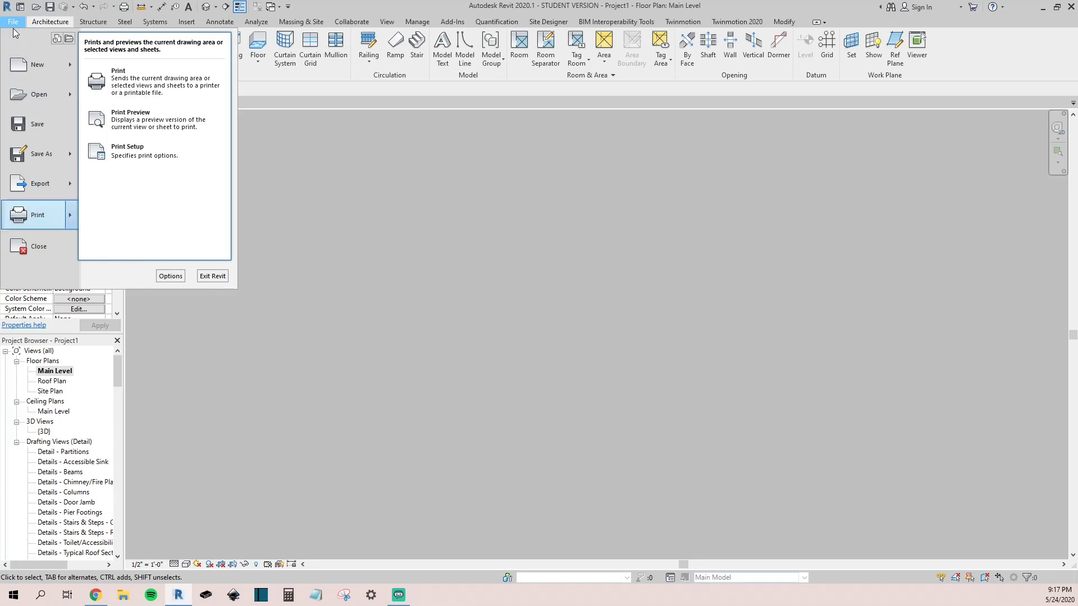
click(176, 276)
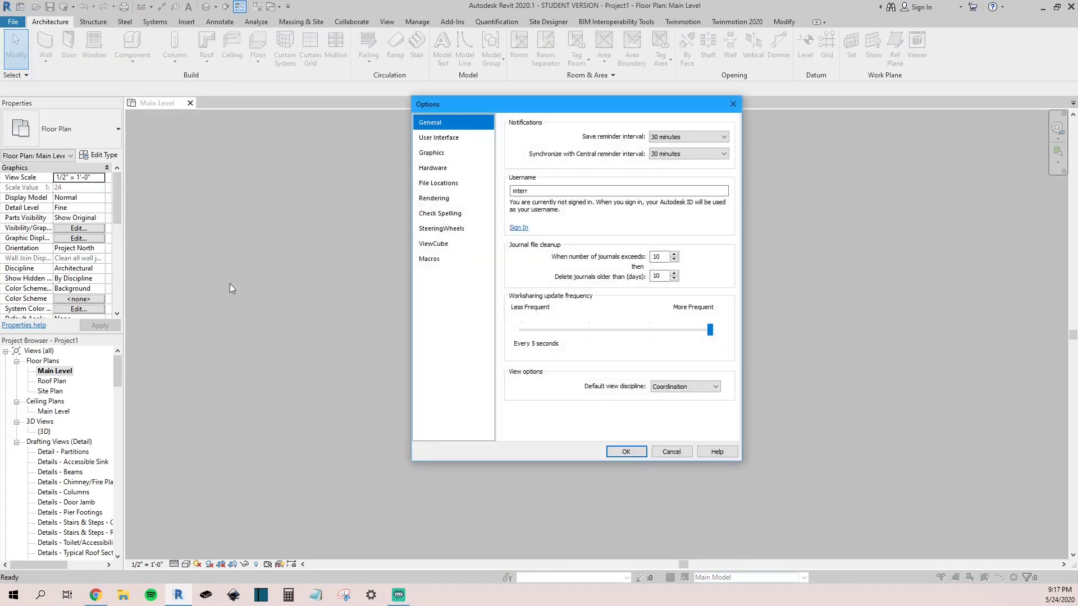
click(446, 154)
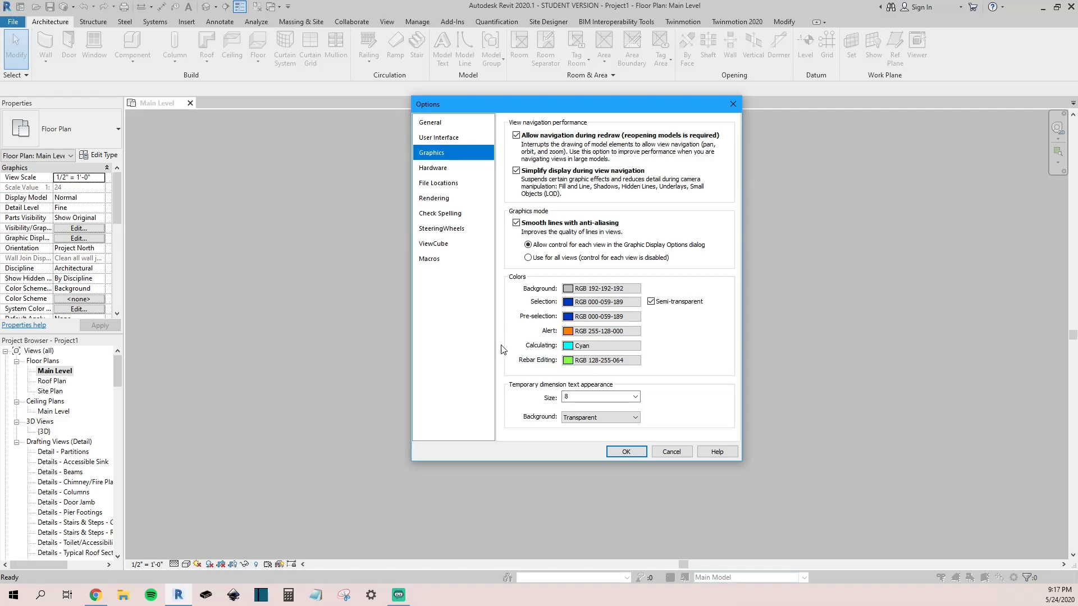
click(622, 451)
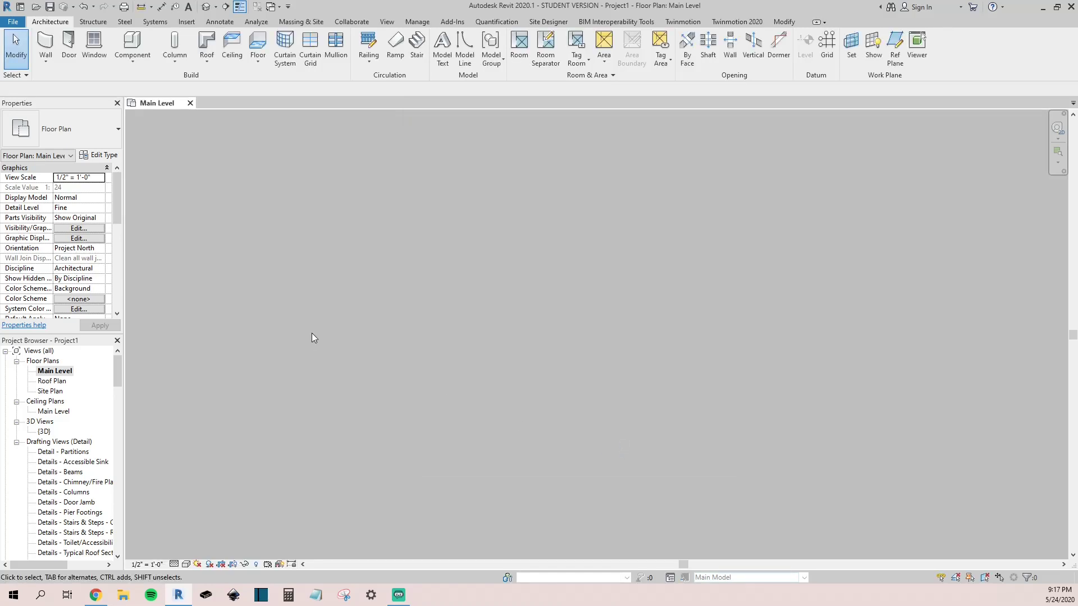
Examine the templates available for a new project, including the template files in the US Imperial folder.
click(14, 24)
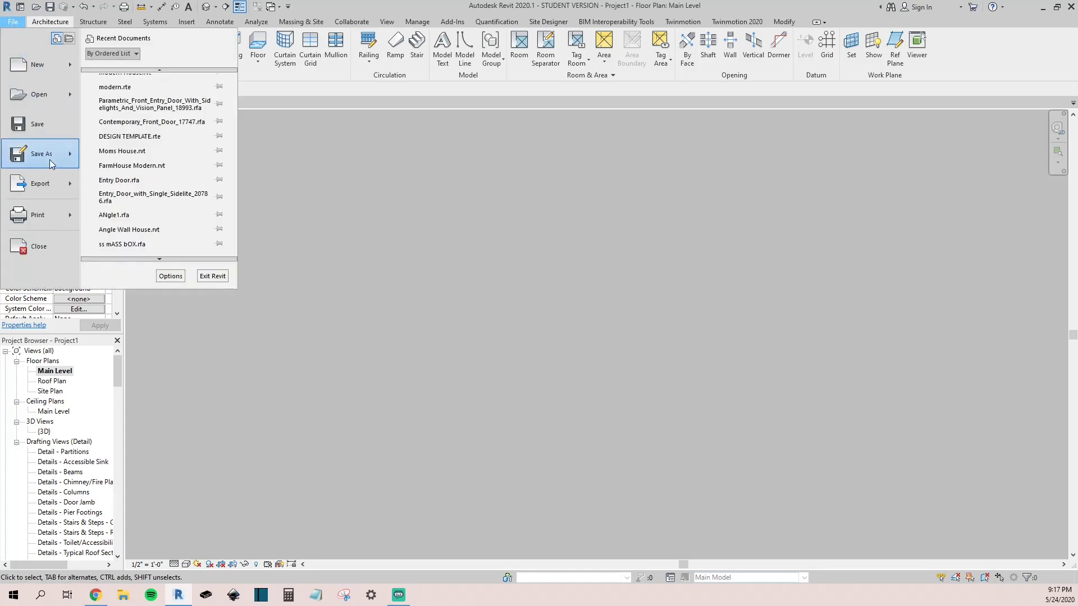
mouse_move(47, 183)
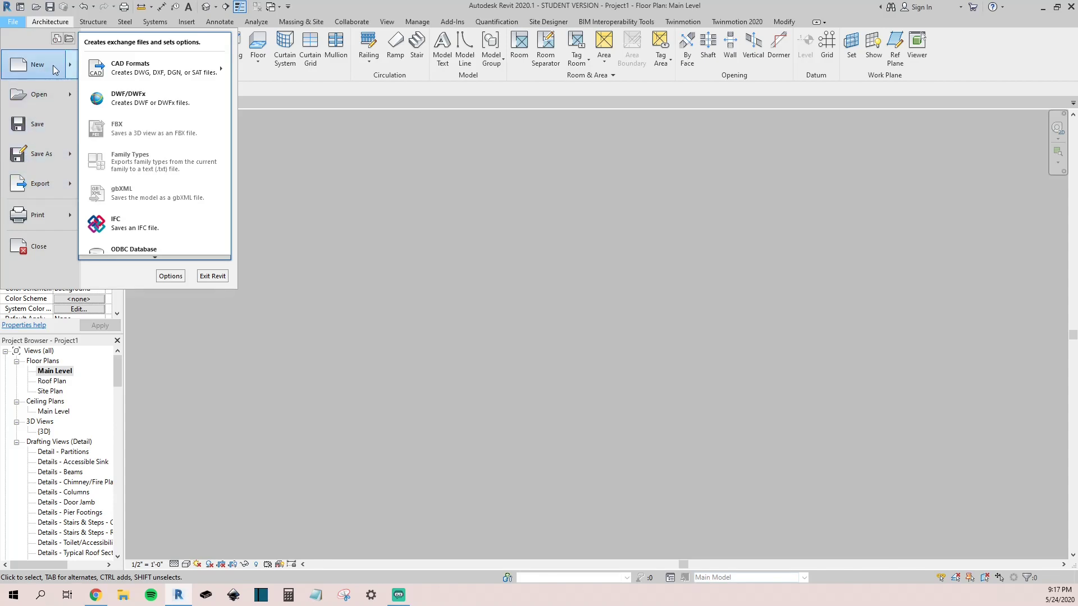
mouse_move(55, 69)
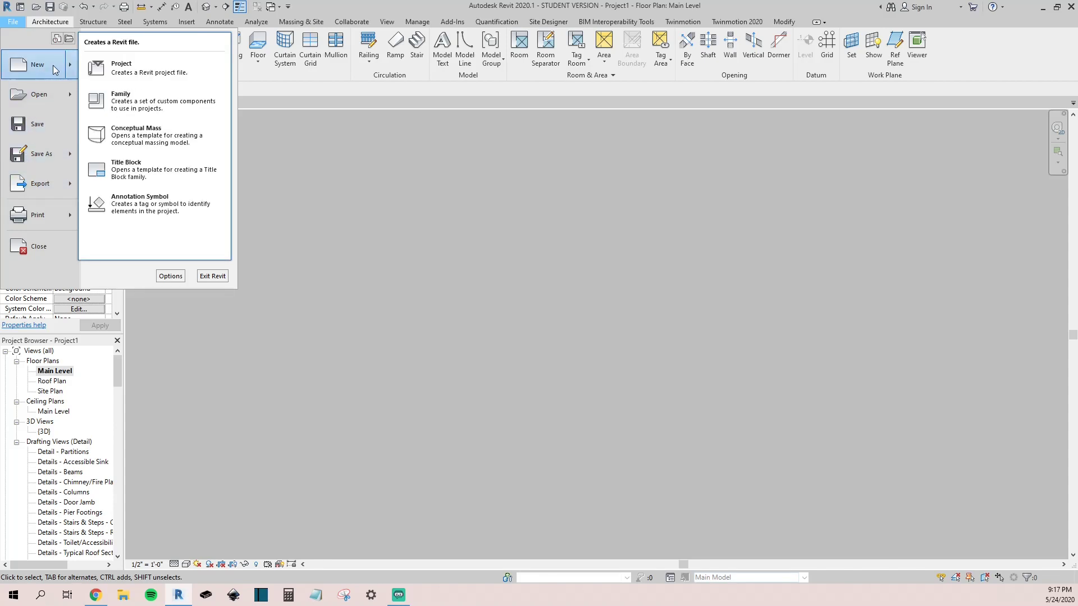
click(107, 68)
click(488, 274)
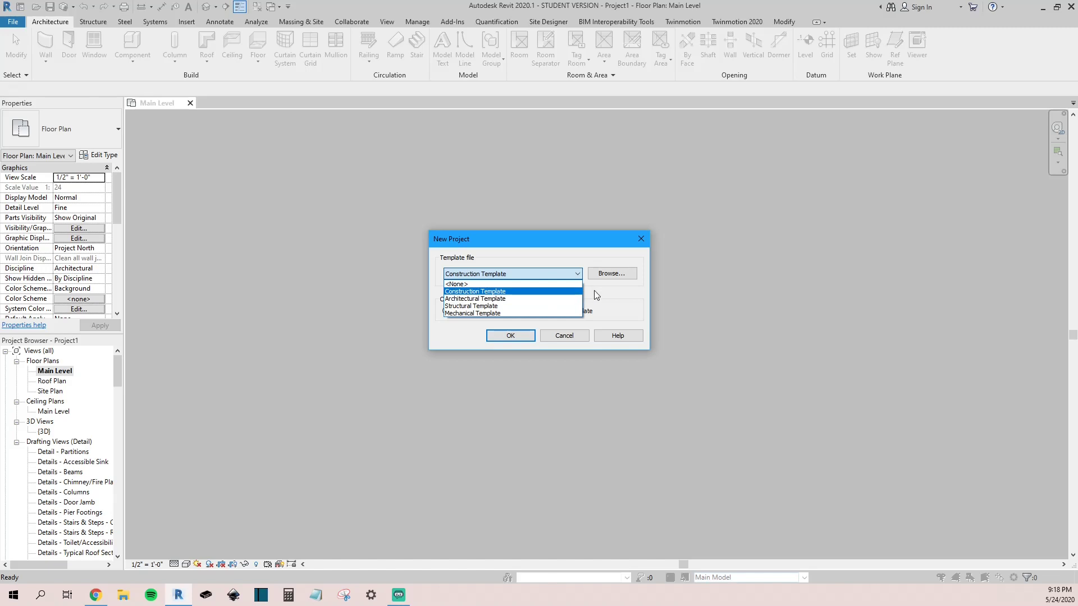
click(609, 276)
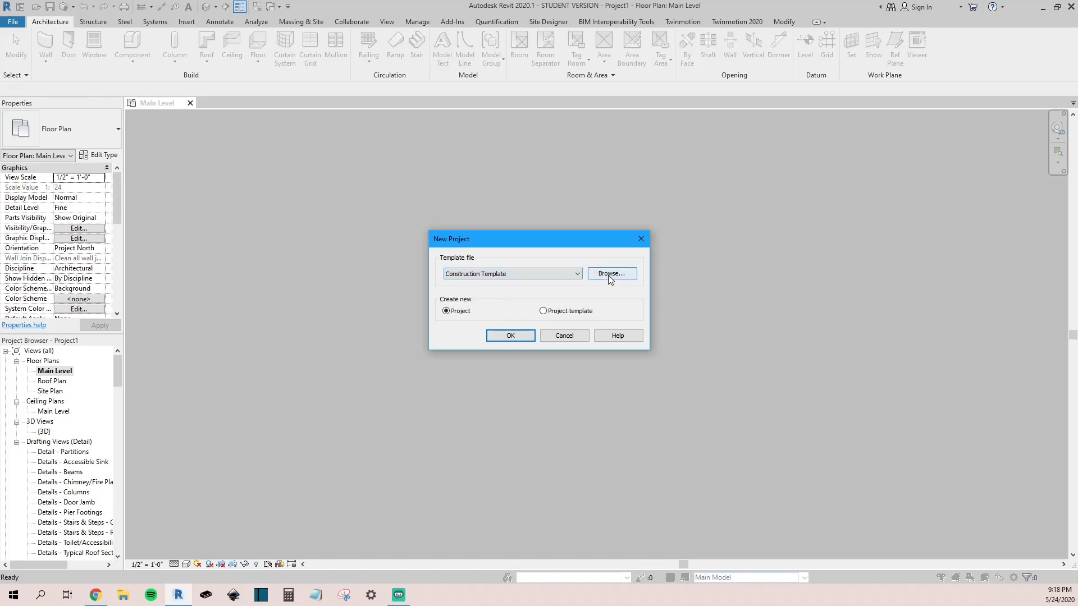
click(609, 276)
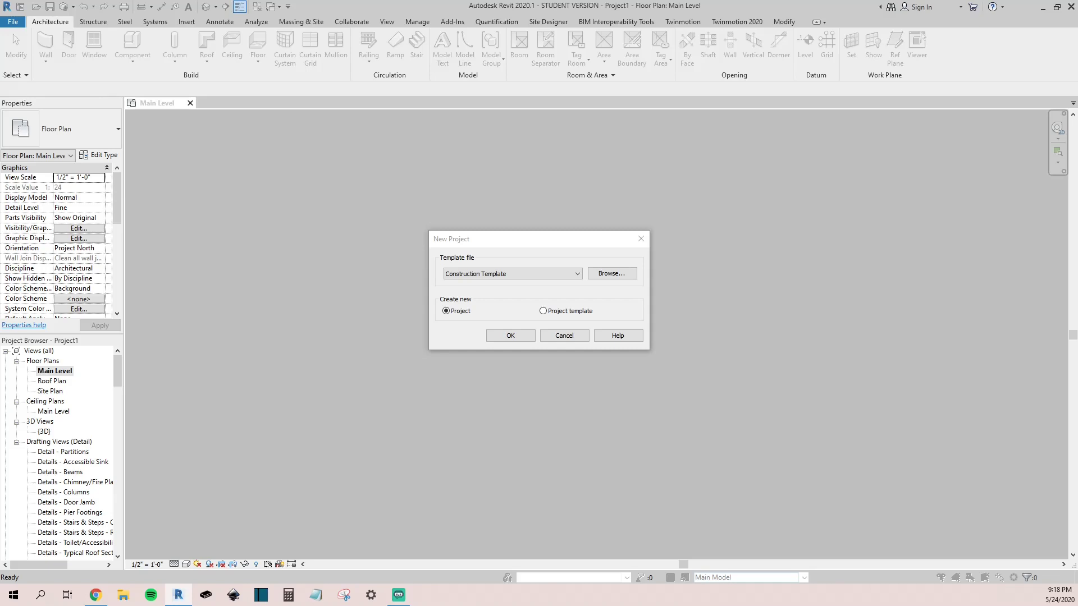
drag(200, 191, 426, 167)
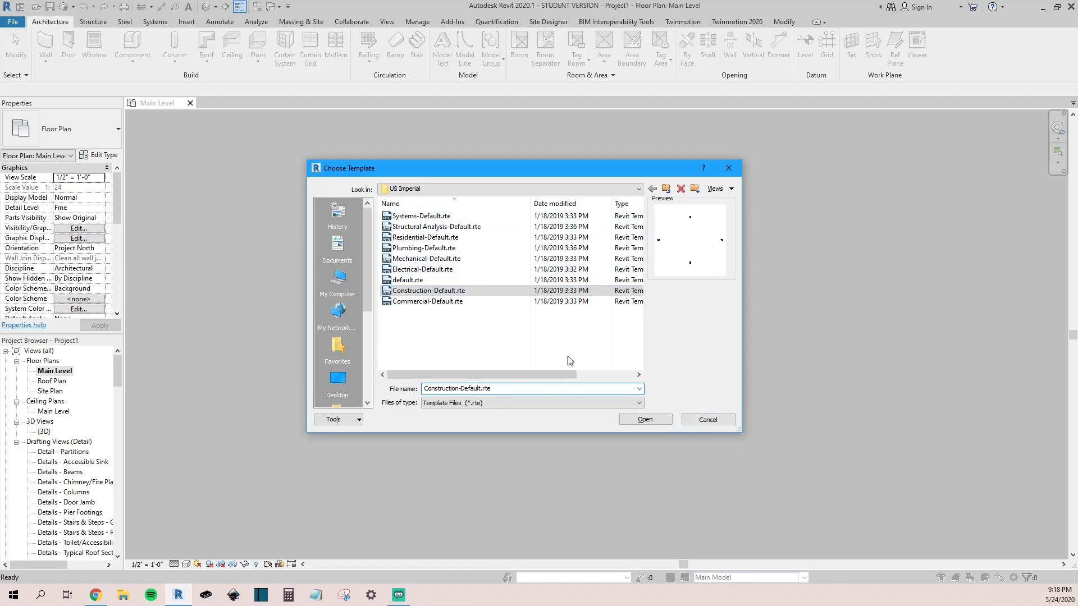
click(708, 420)
click(563, 335)
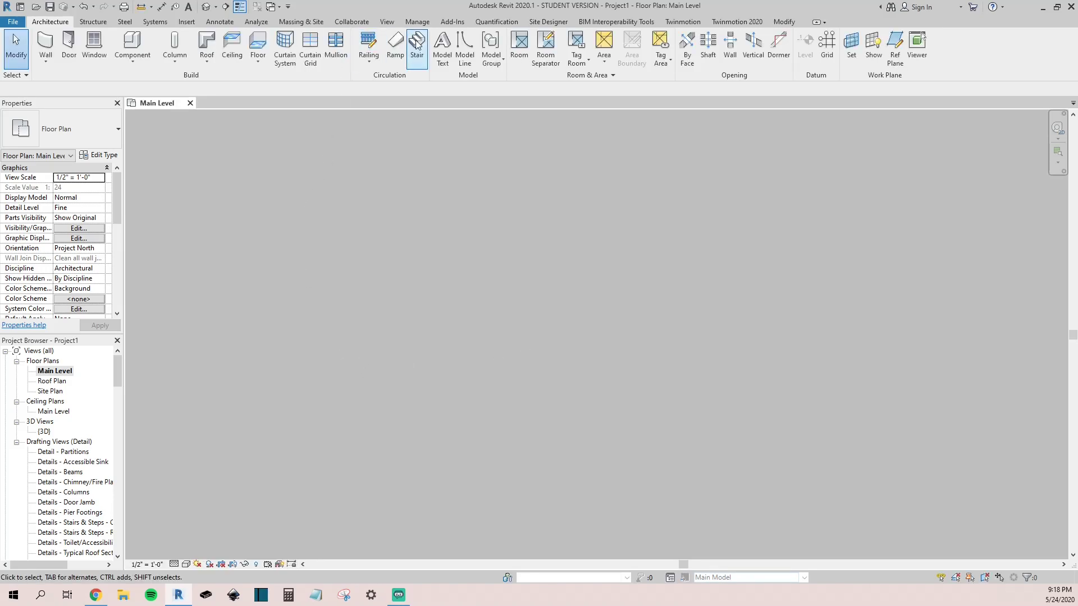
Place four building elevation markers in the Main Level plan, one each on the west, north, east and south sides.
click(386, 23)
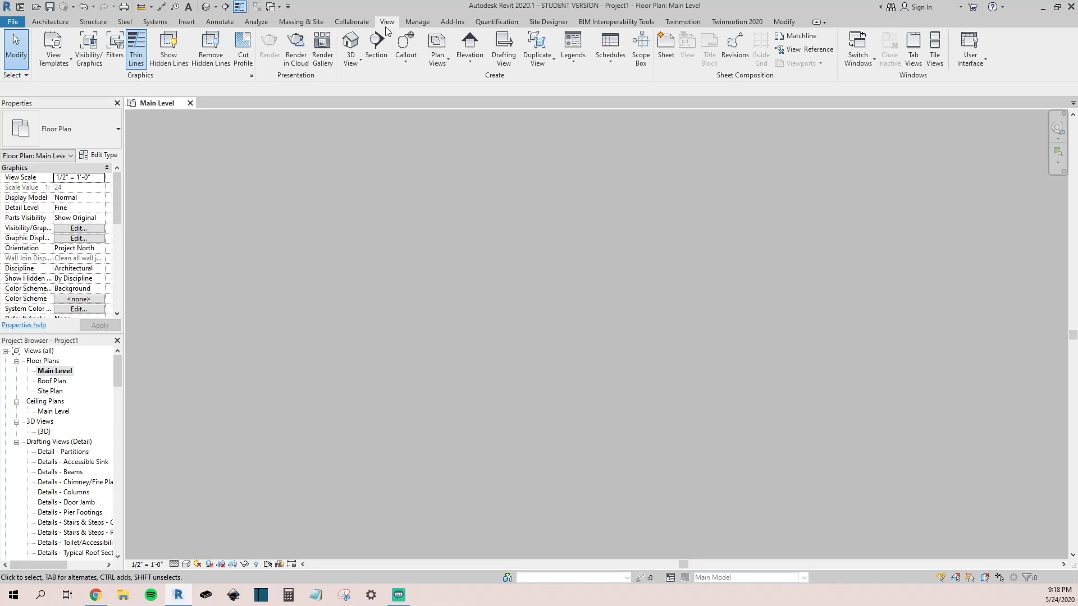
click(464, 61)
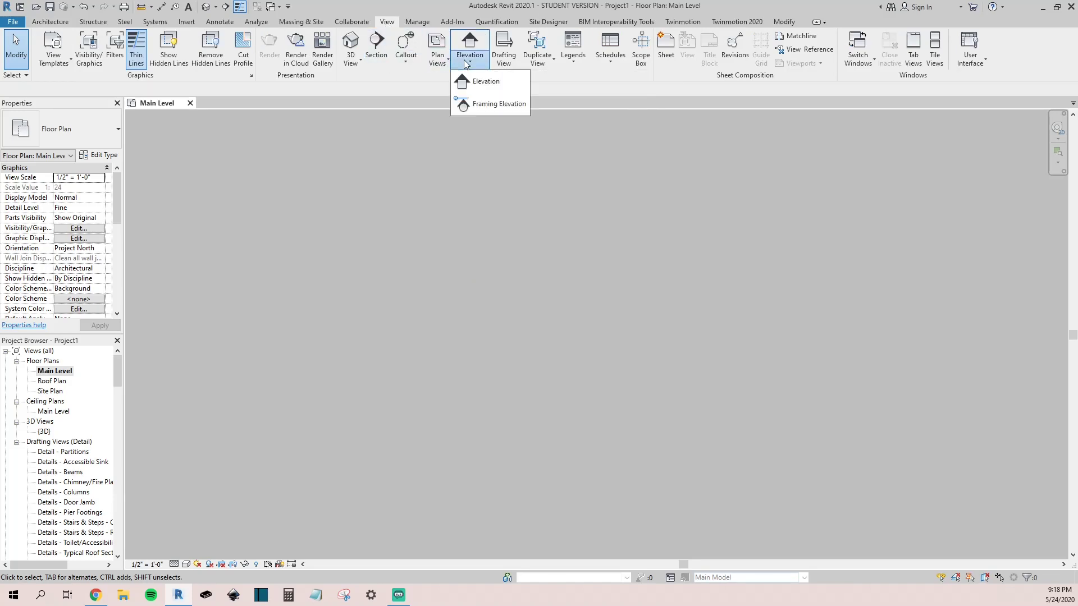
click(481, 83)
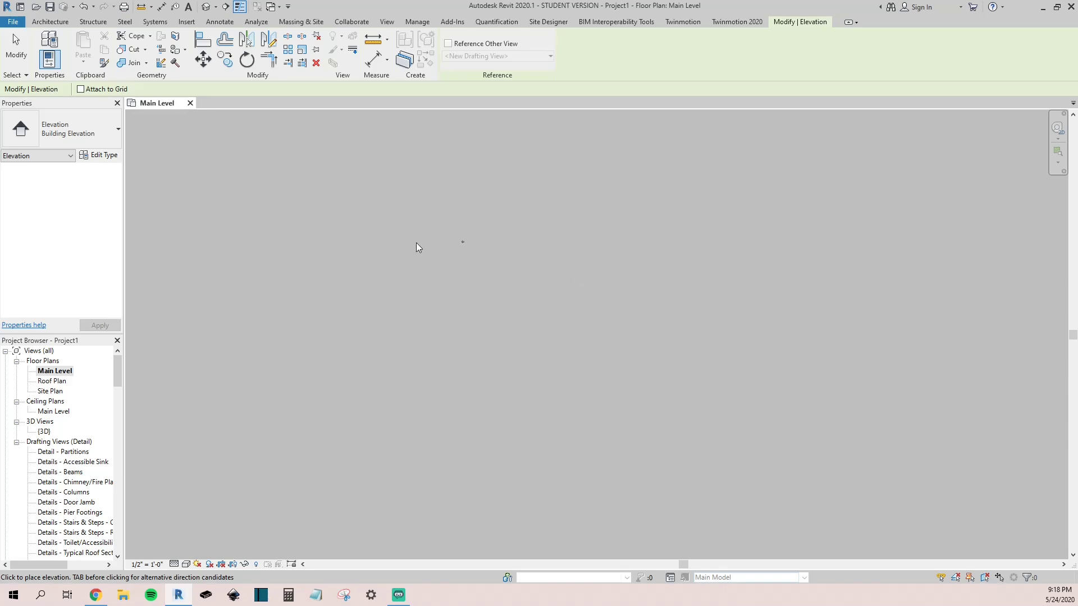
click(655, 316)
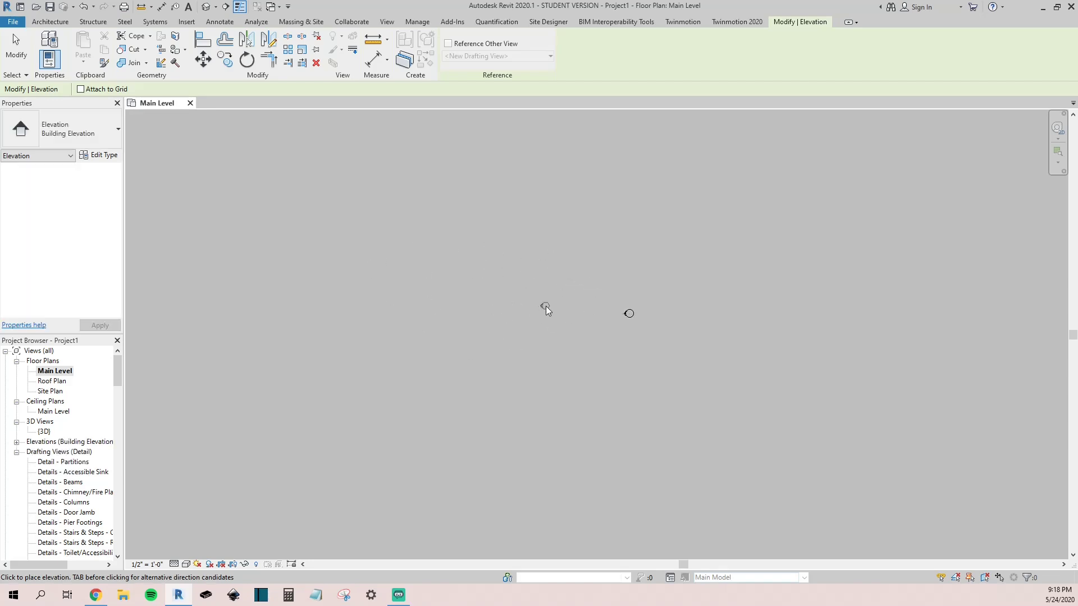
scroll(516, 264, down, 3)
middle_drag(193, 291, 433, 294)
scroll(598, 191, up, 3)
click(597, 501)
key(Escape)
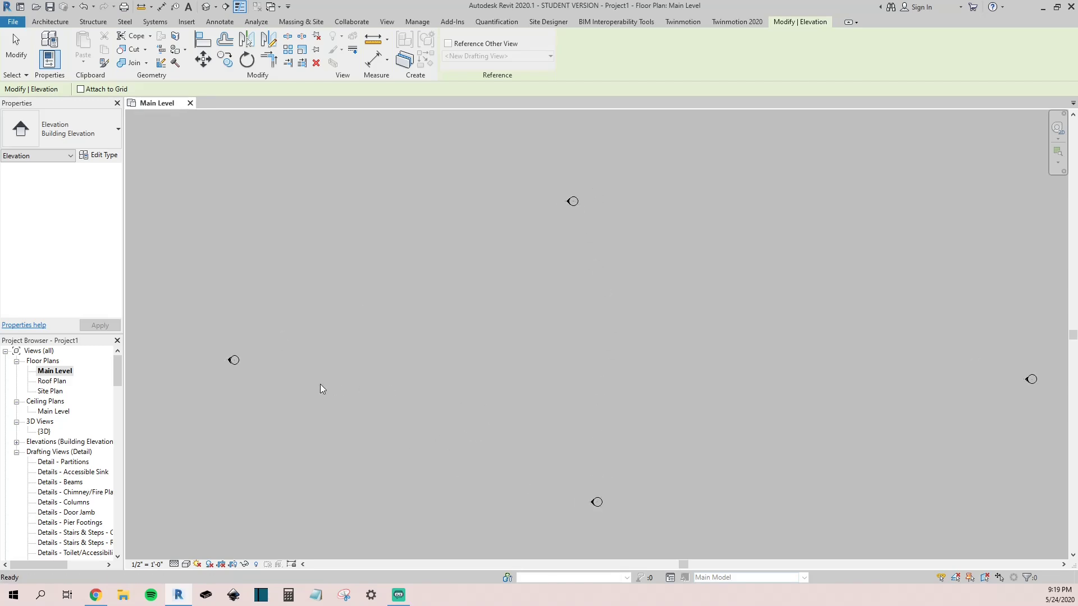
key(Escape)
Pull the far clip line of the west marker's elevation view closer to the marker.
click(239, 359)
drag(239, 359, 260, 353)
scroll(259, 353, up, 2)
click(312, 393)
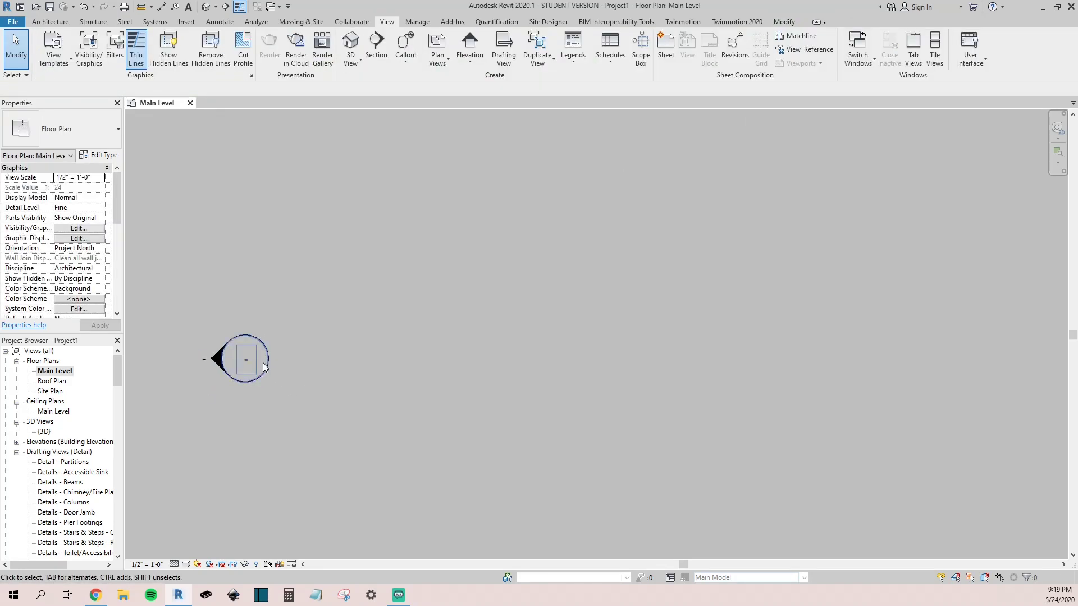
click(216, 360)
scroll(288, 324, down, 2)
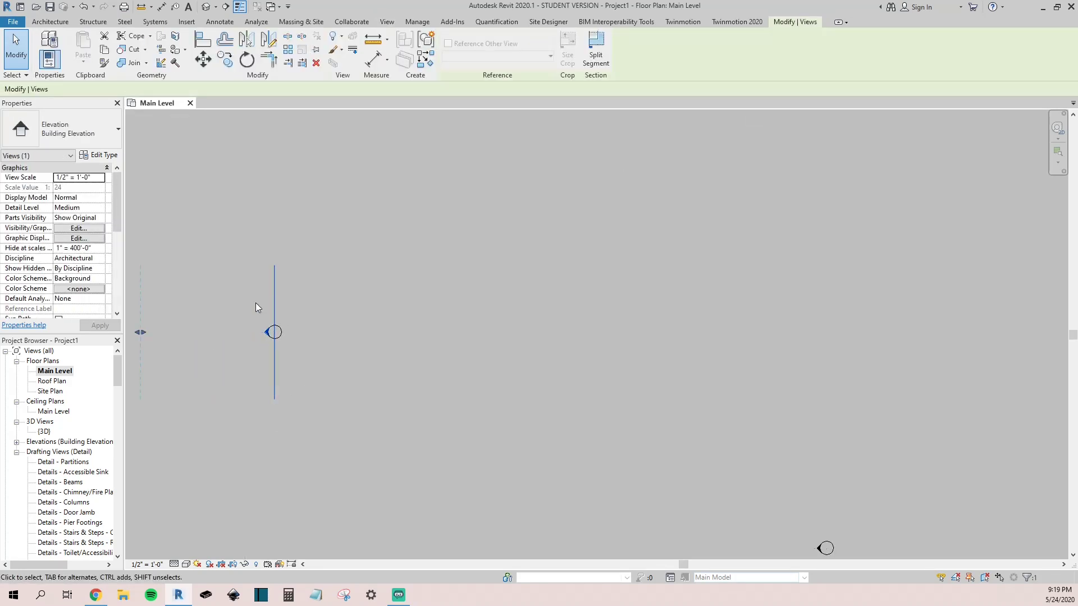
drag(140, 332, 171, 334)
drag(174, 332, 208, 334)
click(346, 373)
Make the west elevation marker face east by enabling its east-facing view and deleting its west-facing view.
click(275, 332)
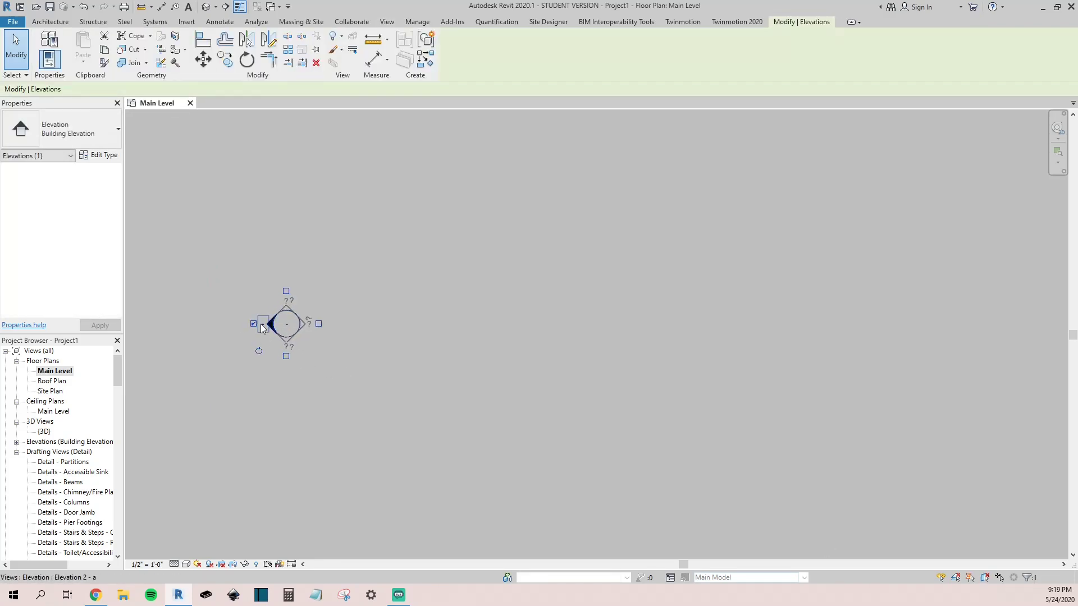
click(319, 323)
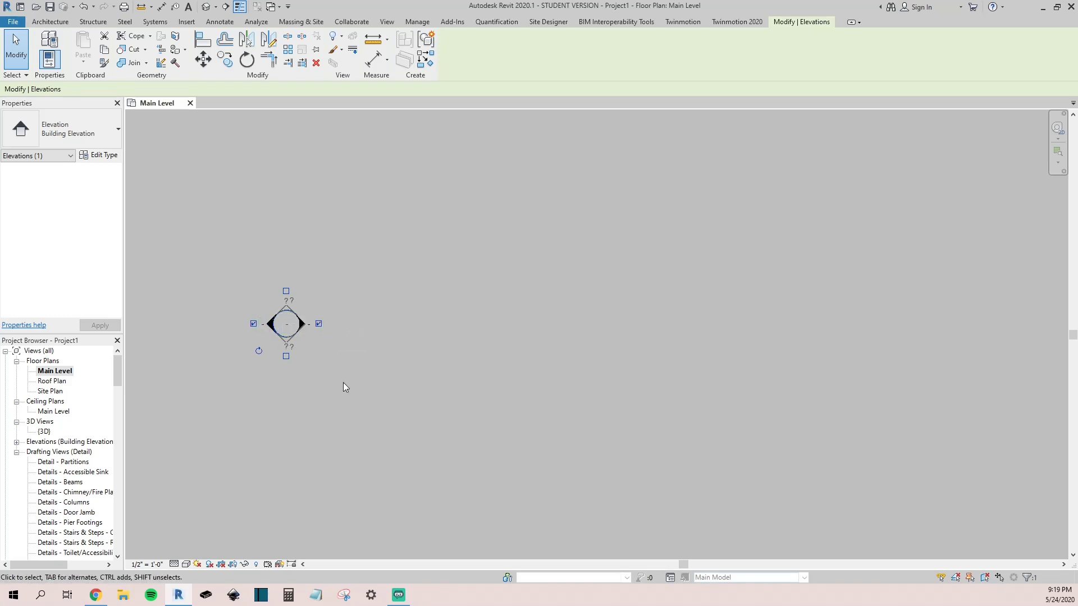
click(251, 339)
click(284, 337)
click(281, 340)
click(282, 338)
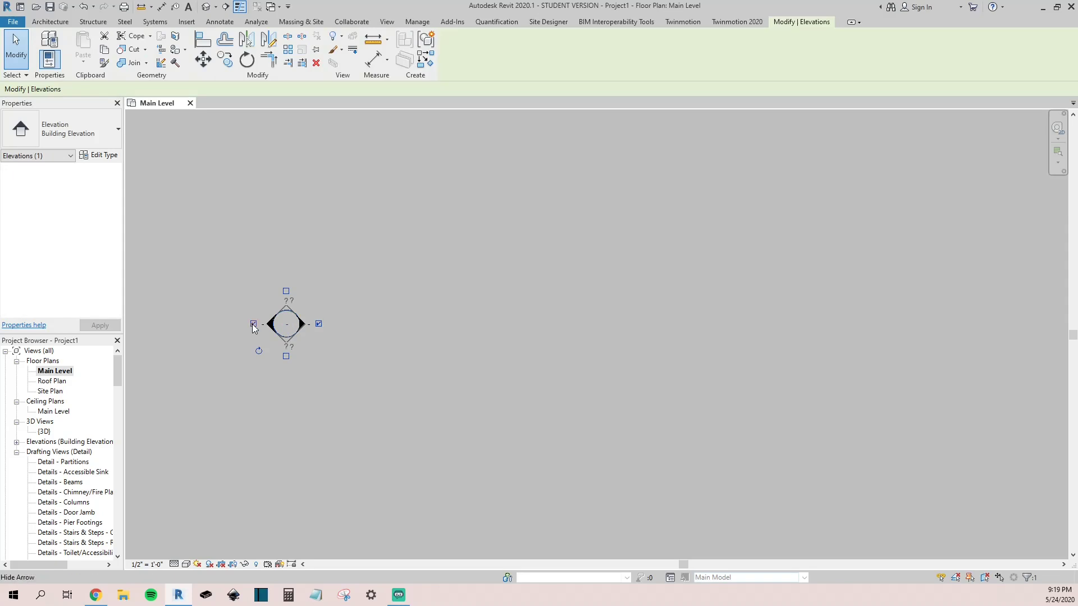
click(253, 323)
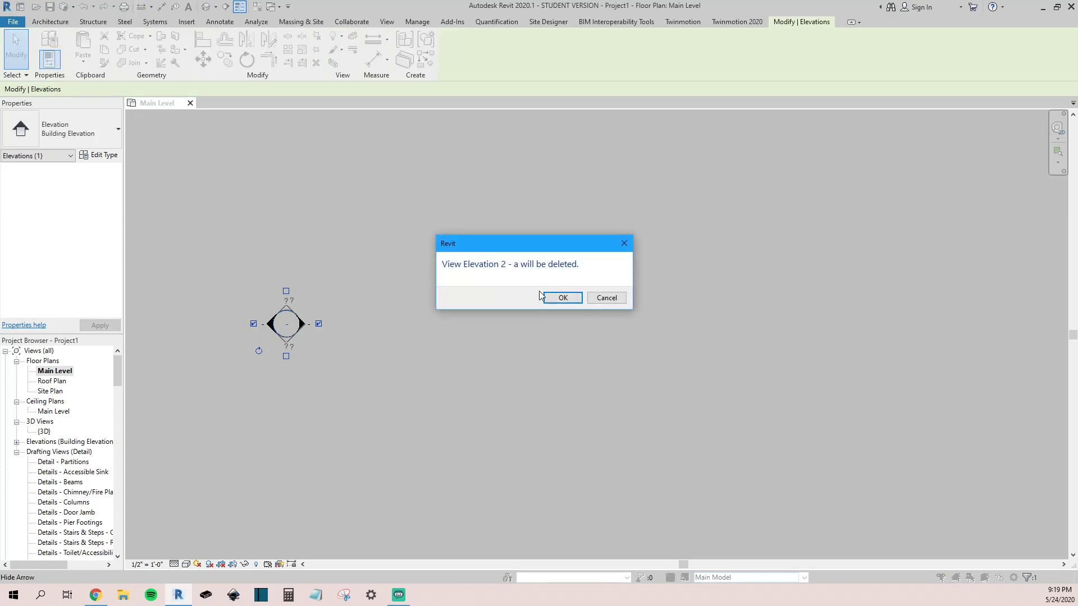
click(560, 299)
scroll(272, 301, down, 2)
click(447, 320)
Make the south elevation marker face north by enabling its north-facing view and deleting its west-facing view.
middle_drag(522, 335, 387, 325)
scroll(386, 325, down, 2)
click(533, 418)
scroll(534, 419, up, 4)
click(573, 421)
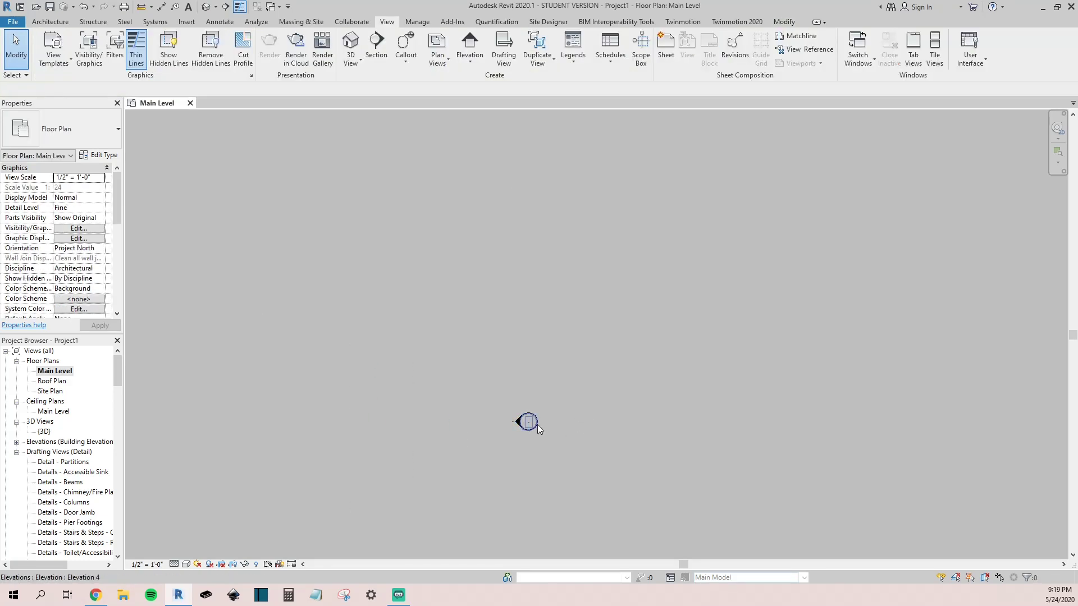
click(536, 423)
click(506, 422)
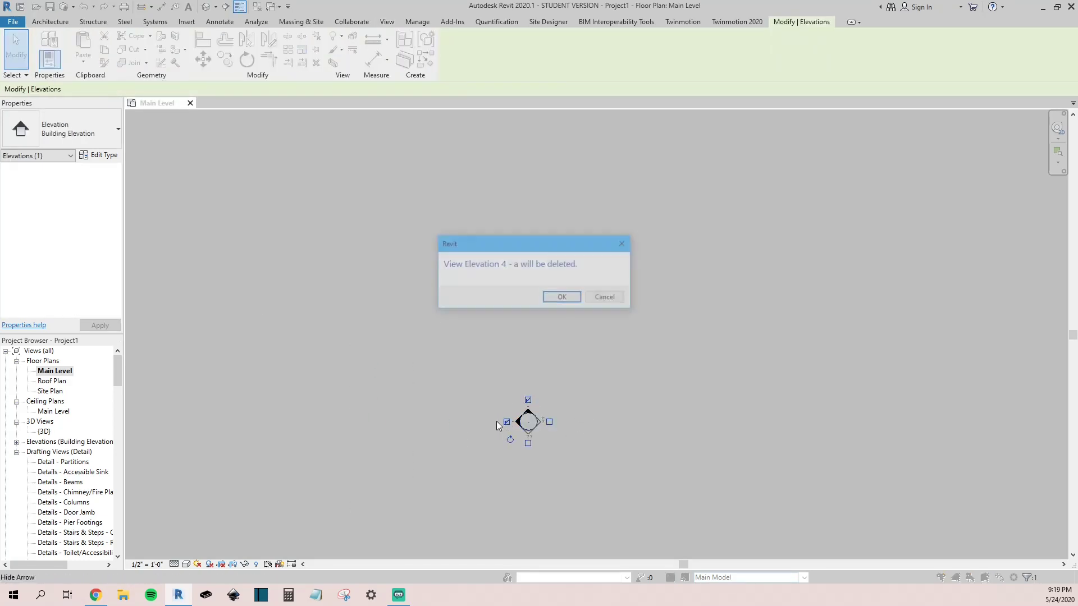
click(562, 296)
Make the north elevation marker face south by enabling its south-facing view and deleting its west-facing view.
scroll(464, 423, down, 2)
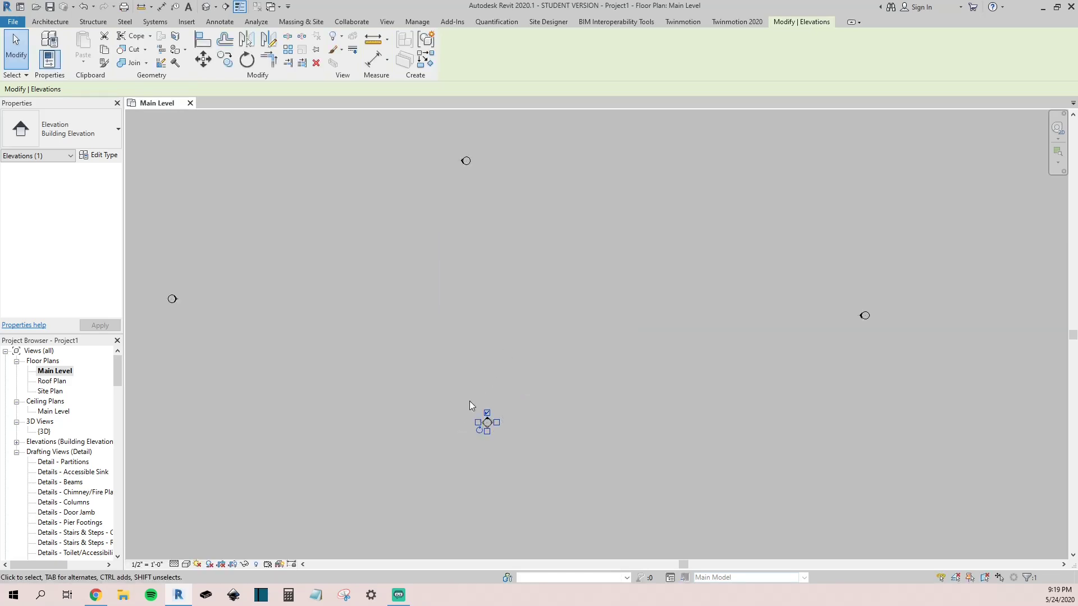
click(464, 161)
scroll(454, 156, up, 3)
key(Escape)
click(497, 174)
click(465, 174)
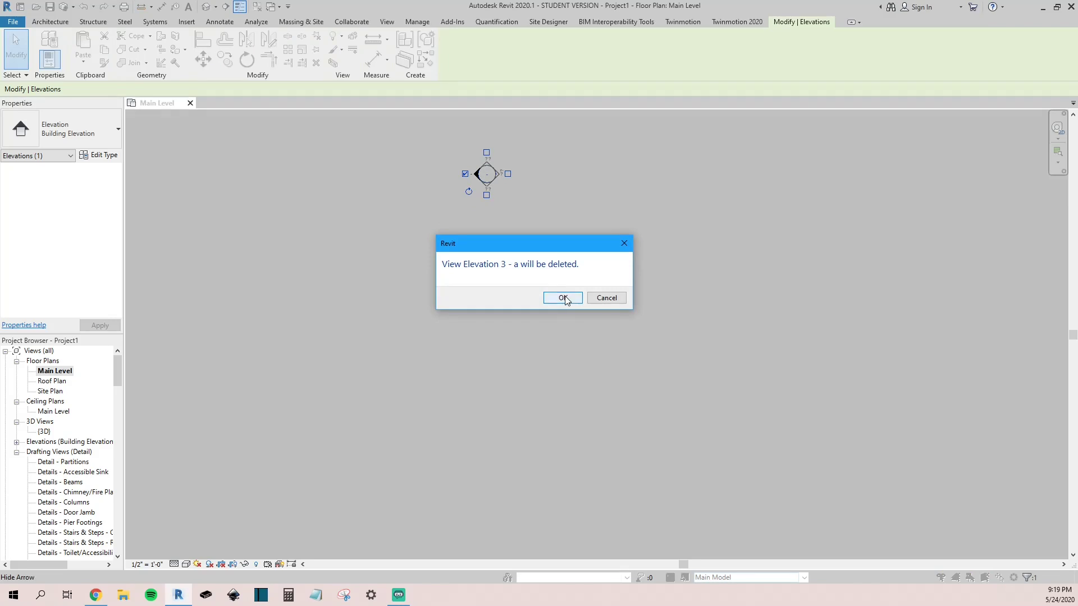
click(562, 296)
key(Escape)
scroll(469, 247, down, 2)
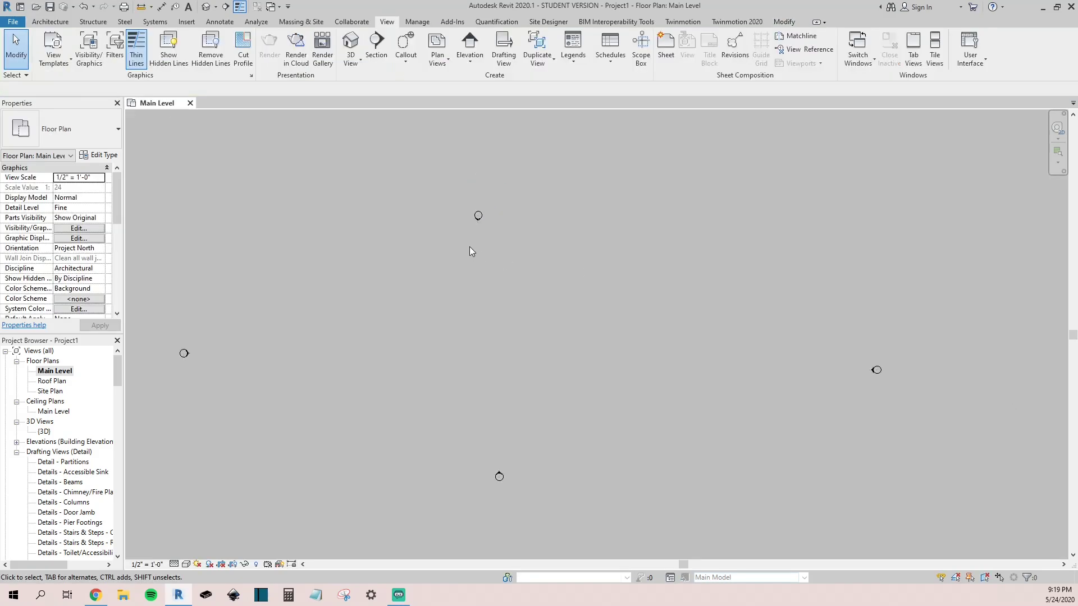
Examine the north elevation marker's circle and view arrow up close, and the overall layout of the four markers.
scroll(455, 224, up, 2)
scroll(450, 193, down, 2)
scroll(474, 219, up, 4)
scroll(484, 271, up, 2)
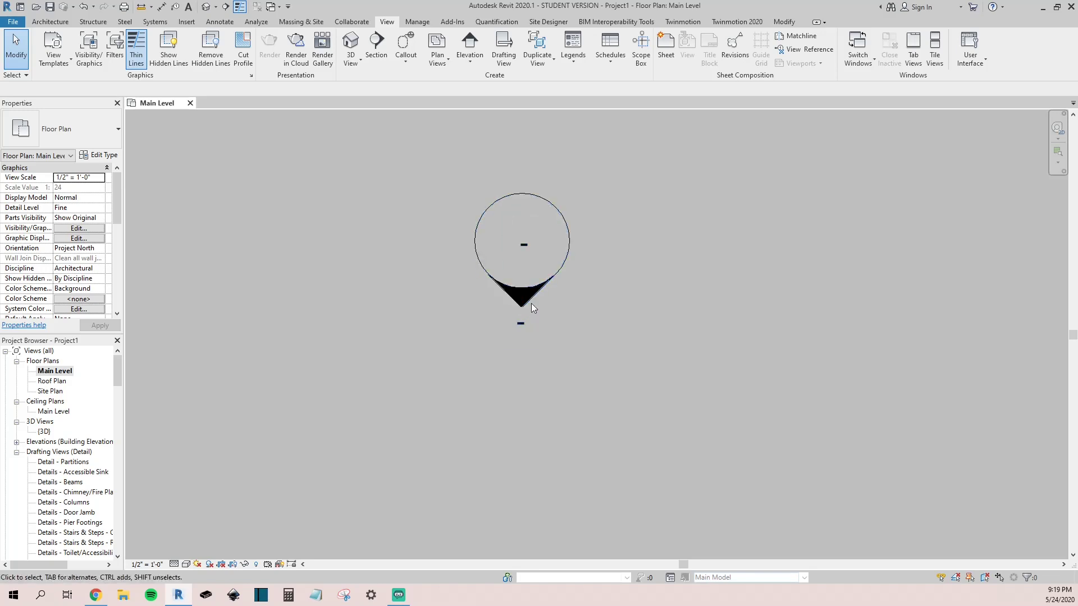
scroll(497, 278, down, 4)
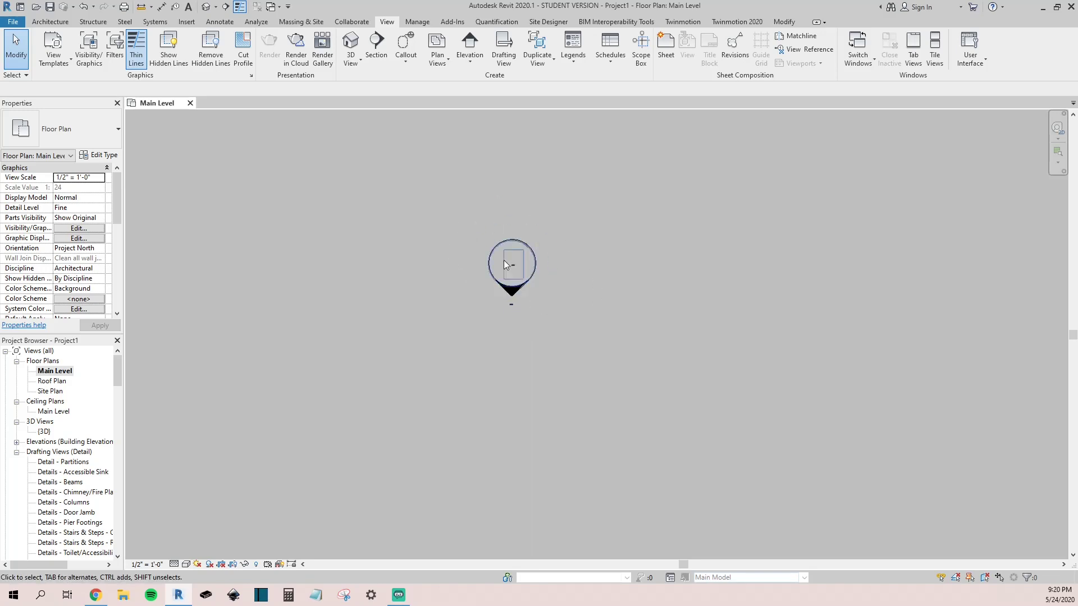
scroll(502, 275, down, 2)
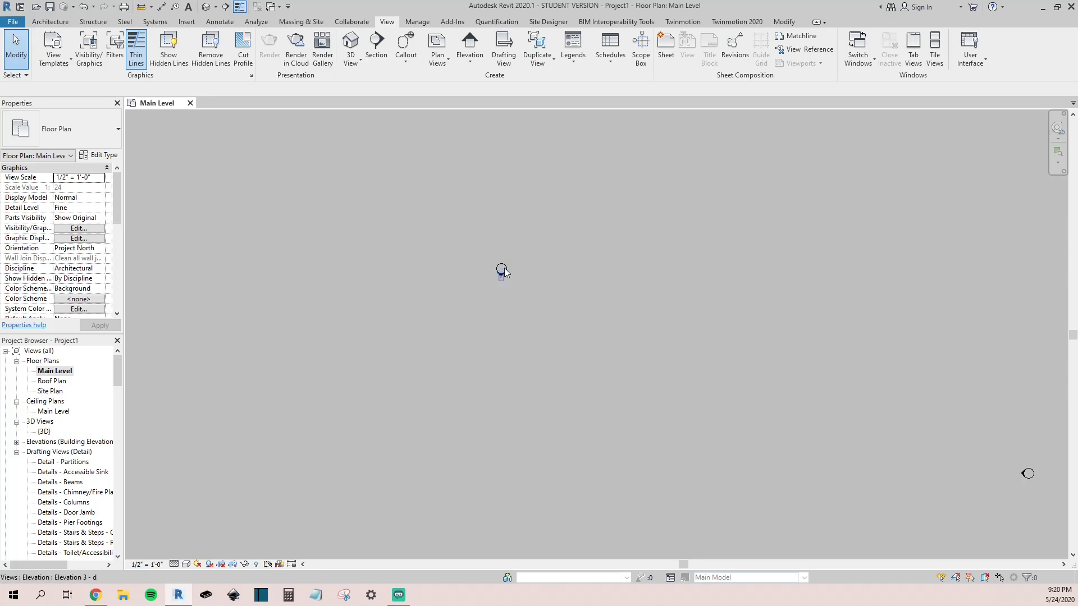
scroll(503, 268, down, 2)
scroll(507, 331, up, 3)
scroll(452, 279, down, 2)
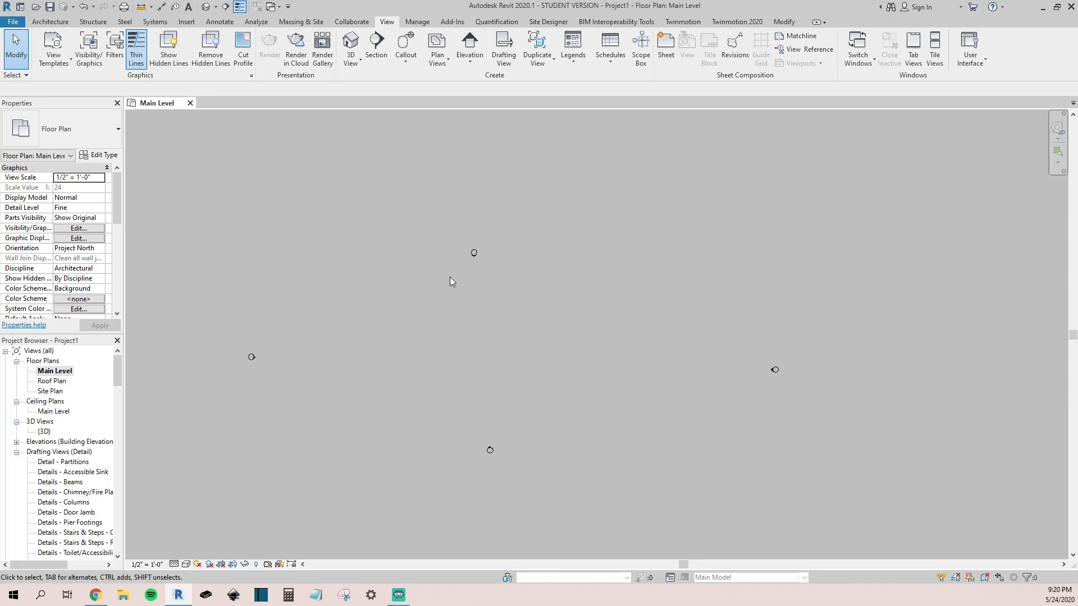
scroll(466, 307, up, 2)
scroll(509, 307, down, 2)
Move the east and west elevation markers inward so they sit level with each other.
click(858, 356)
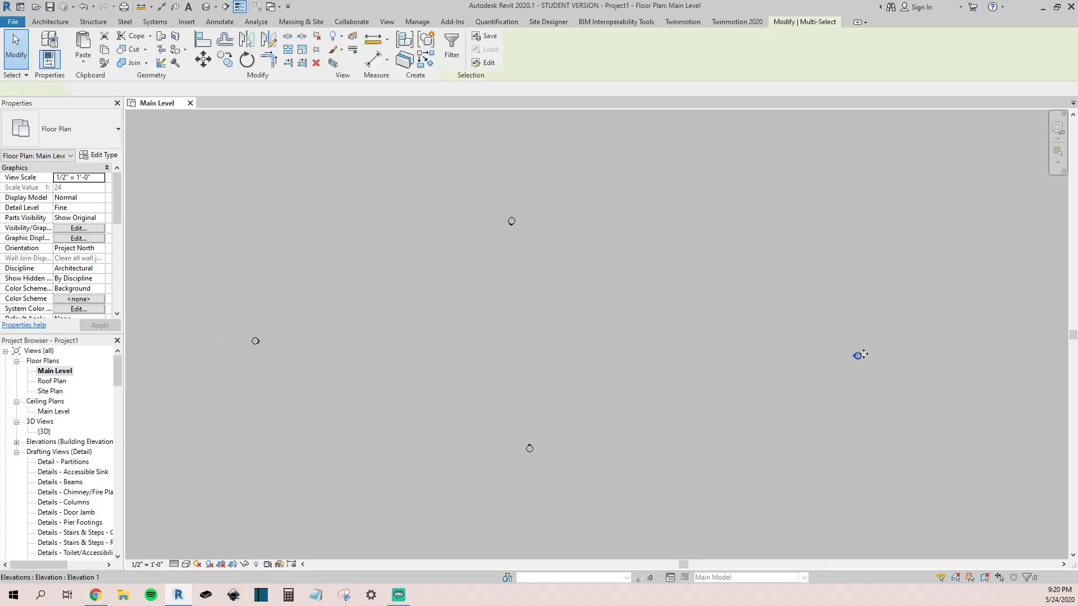
mouse_move(848, 359)
mouse_down()
mouse_move(734, 352)
mouse_move(698, 334)
mouse_up()
key(Escape)
click(255, 340)
drag(255, 340, 343, 334)
key(Escape)
Shift the north elevation marker sideways so it sits roughly in line with the south marker.
click(511, 222)
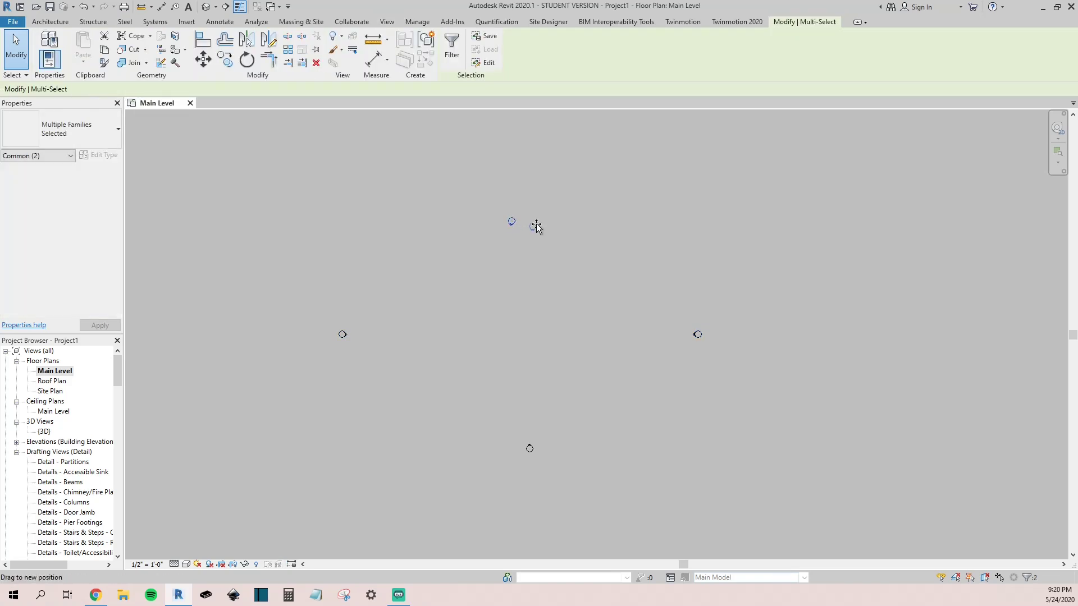
drag(511, 221, 534, 226)
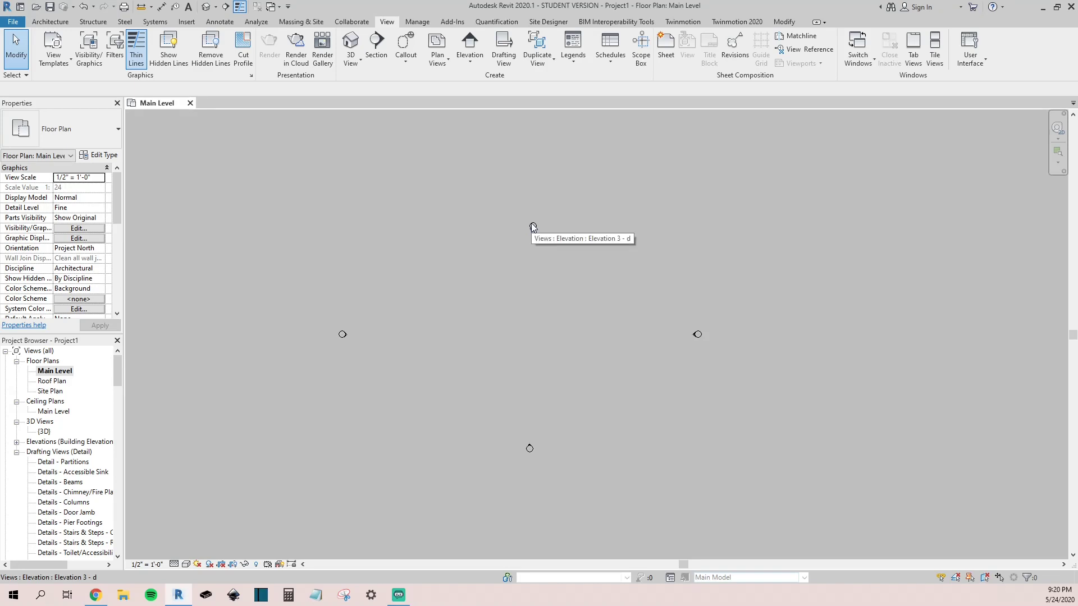
key(Tab)
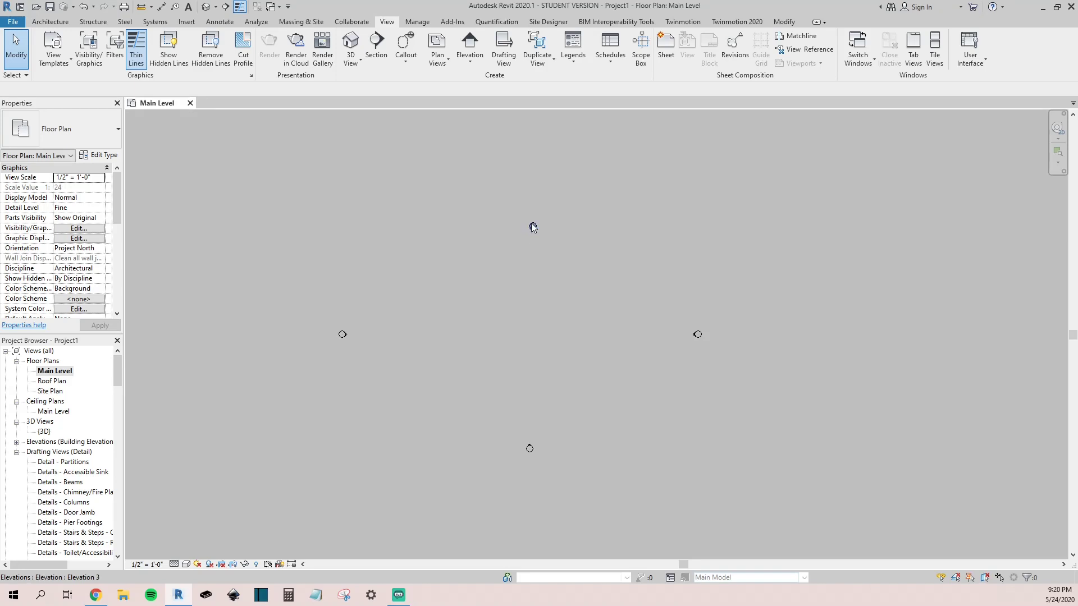
key(Tab)
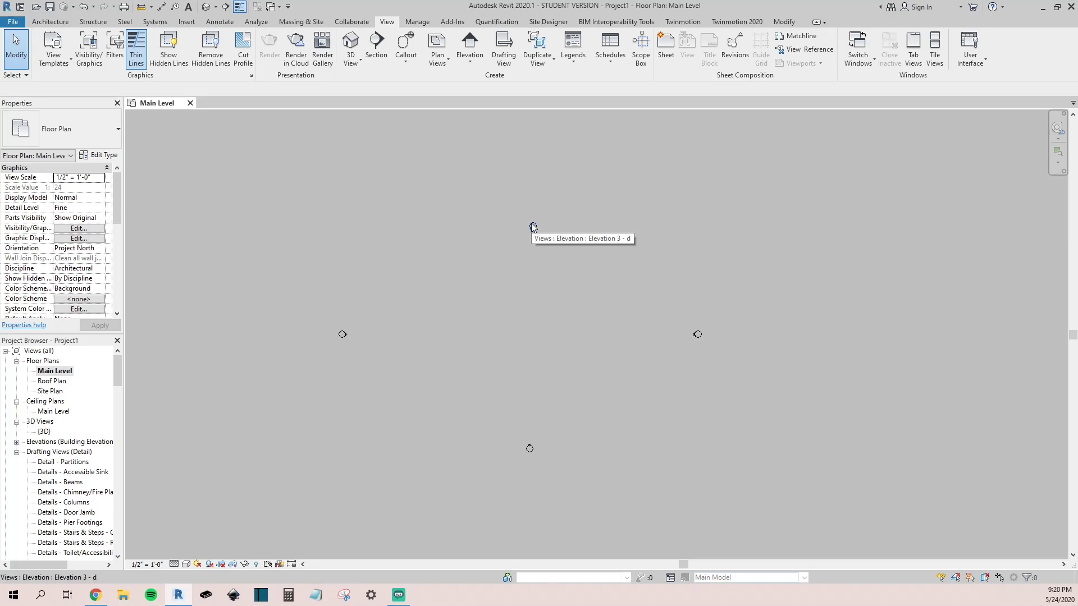
Open the elevation view belonging to the north marker from its view arrow.
scroll(480, 289, down, 1)
scroll(520, 334, up, 1)
scroll(512, 198, up, 2)
click(507, 221)
right_click(509, 223)
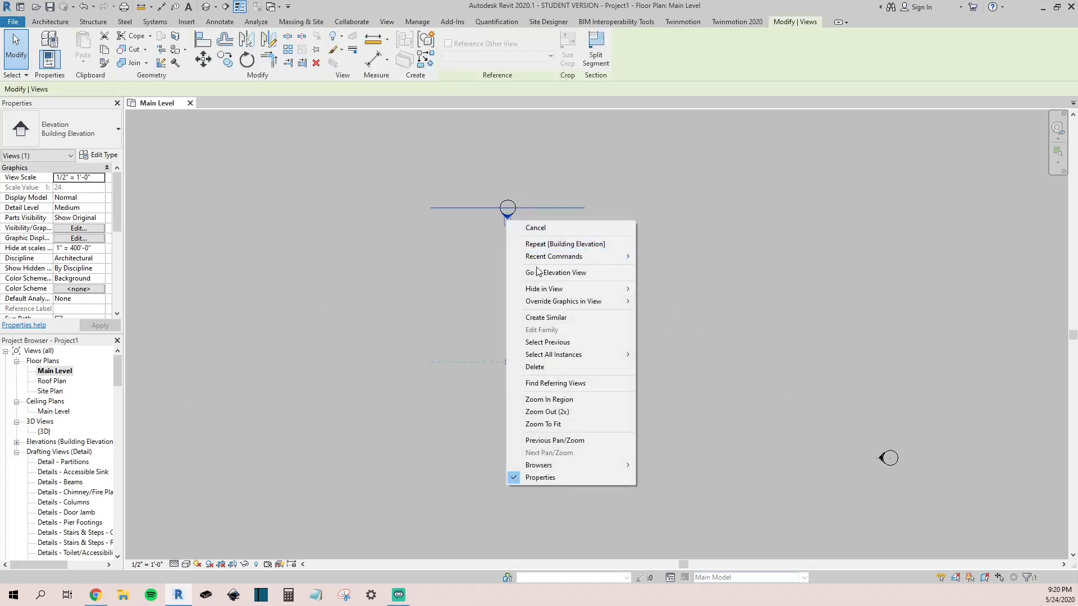
click(499, 282)
right_click(507, 216)
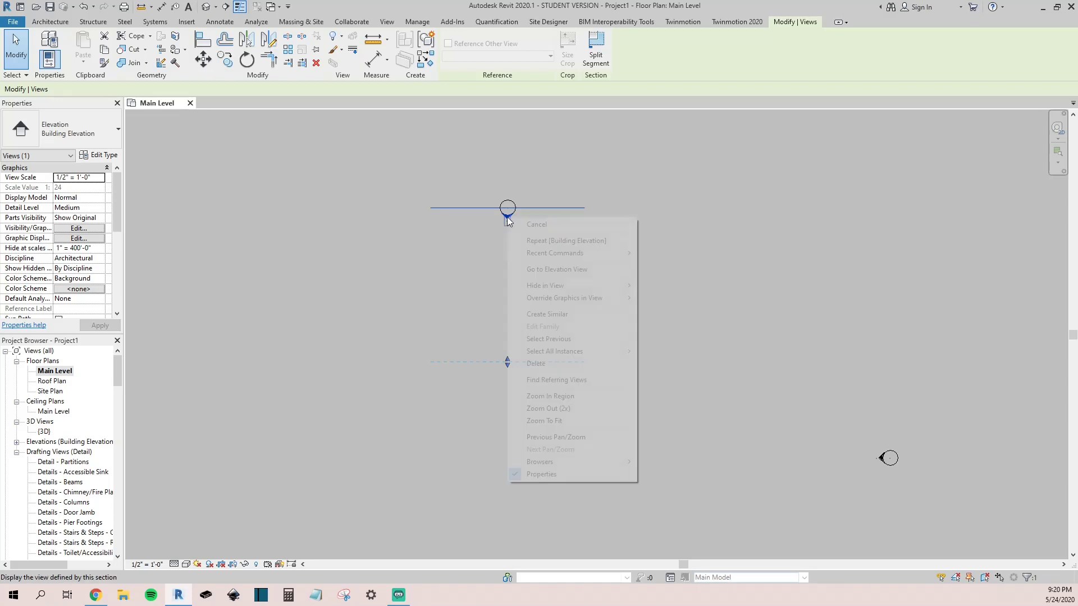
click(508, 214)
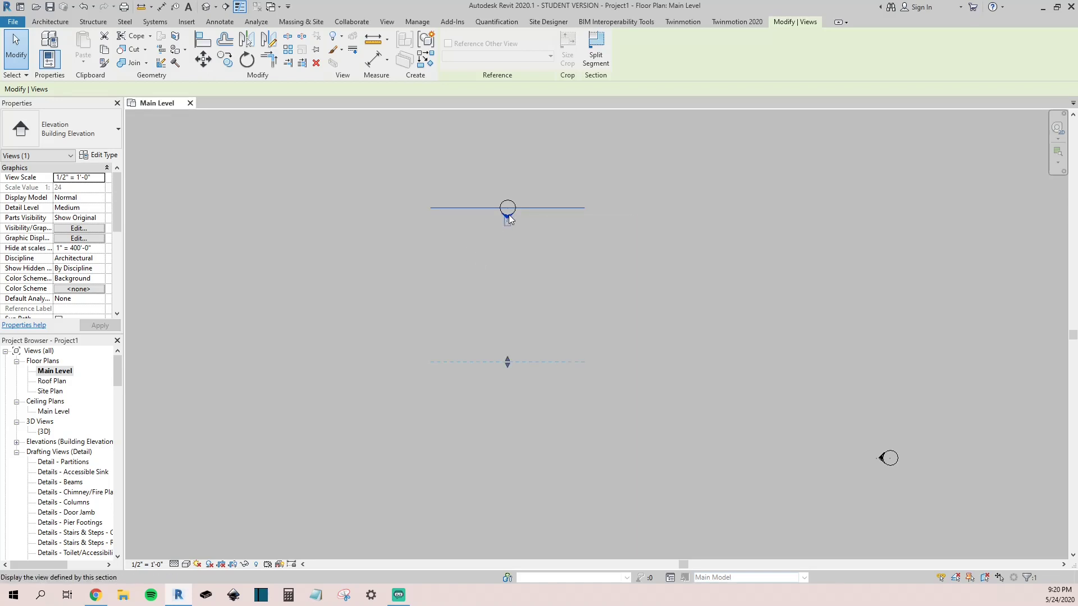
double_click(509, 219)
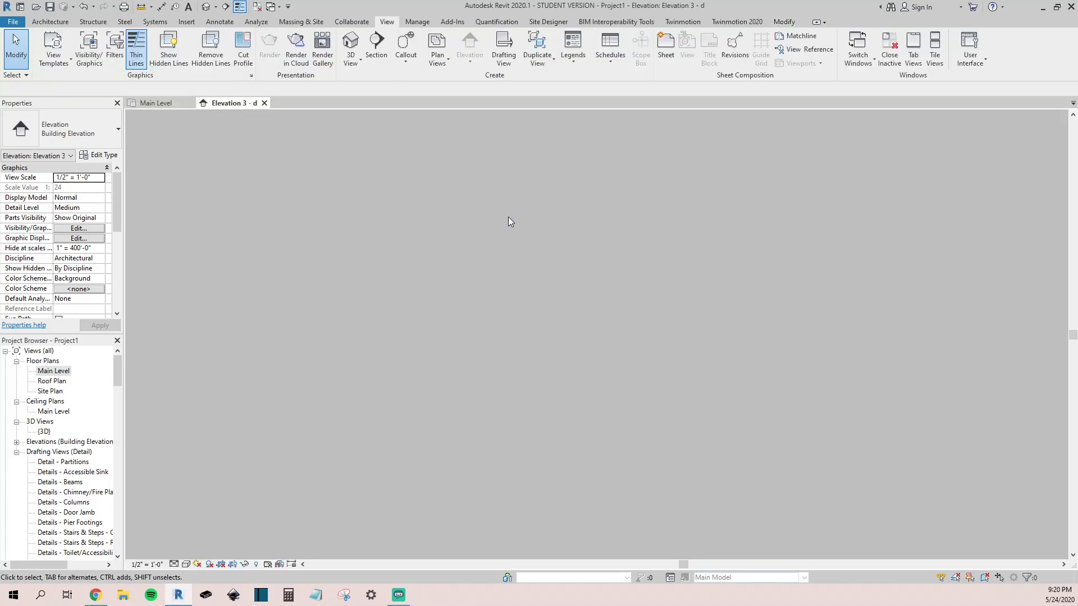
Return to the Main Level plan and reach the north marker's view again with Go to Elevation View.
click(160, 104)
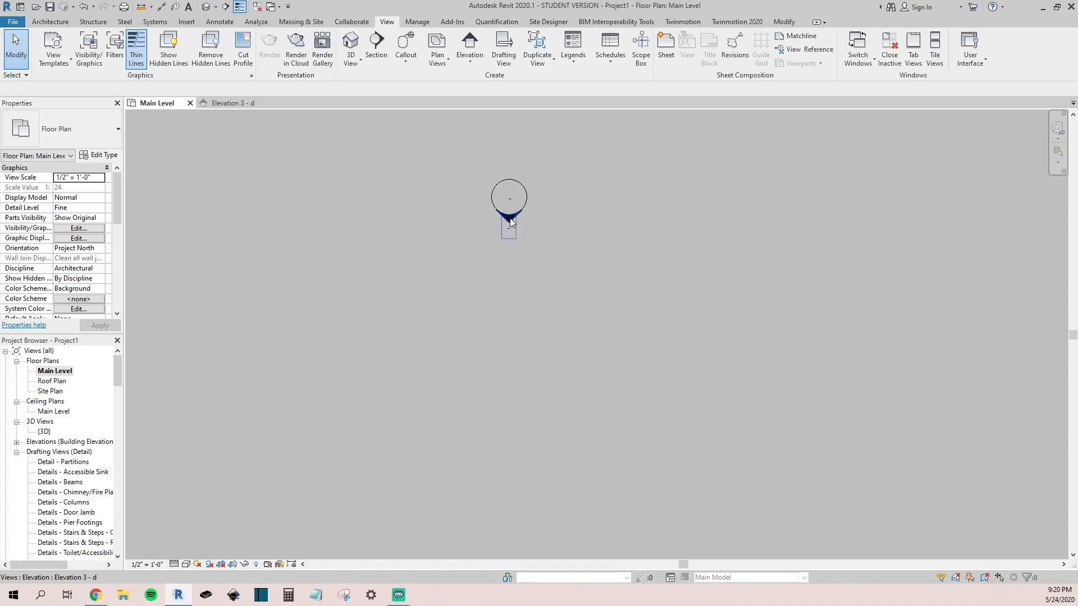
right_click(507, 218)
click(549, 275)
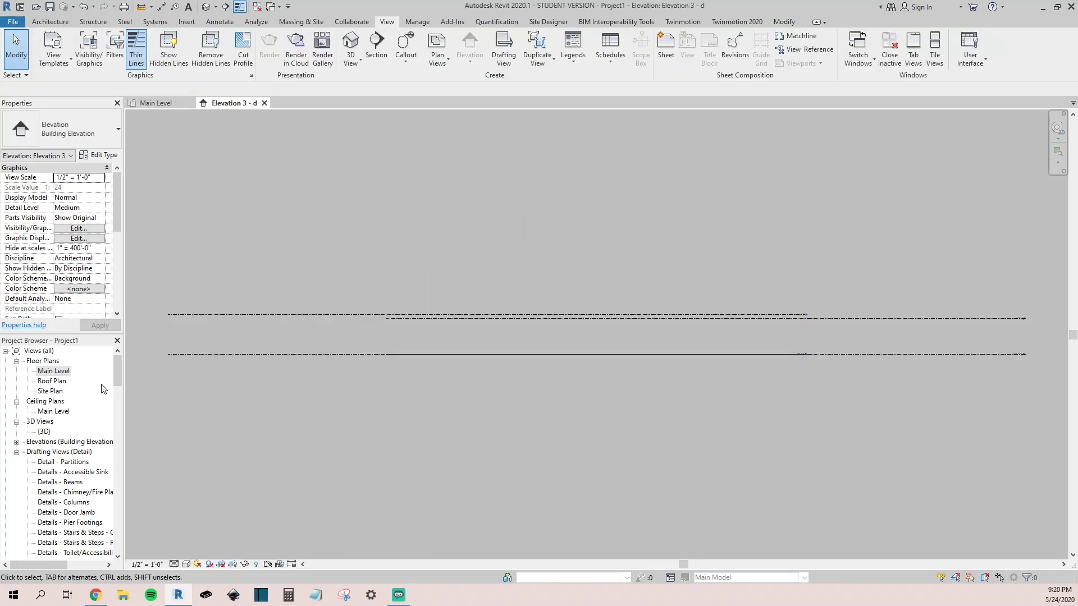
List the building elevations in the project browser and rename Elevation 3 - d as North Building Elevation.
click(17, 452)
click(17, 442)
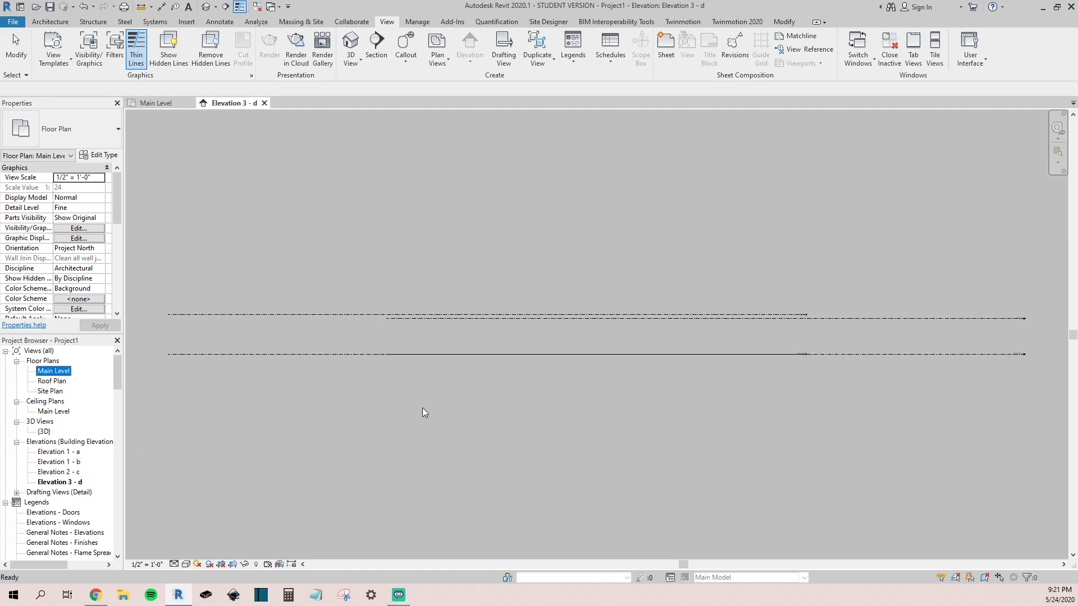
scroll(830, 322, up, 5)
scroll(511, 303, down, 2)
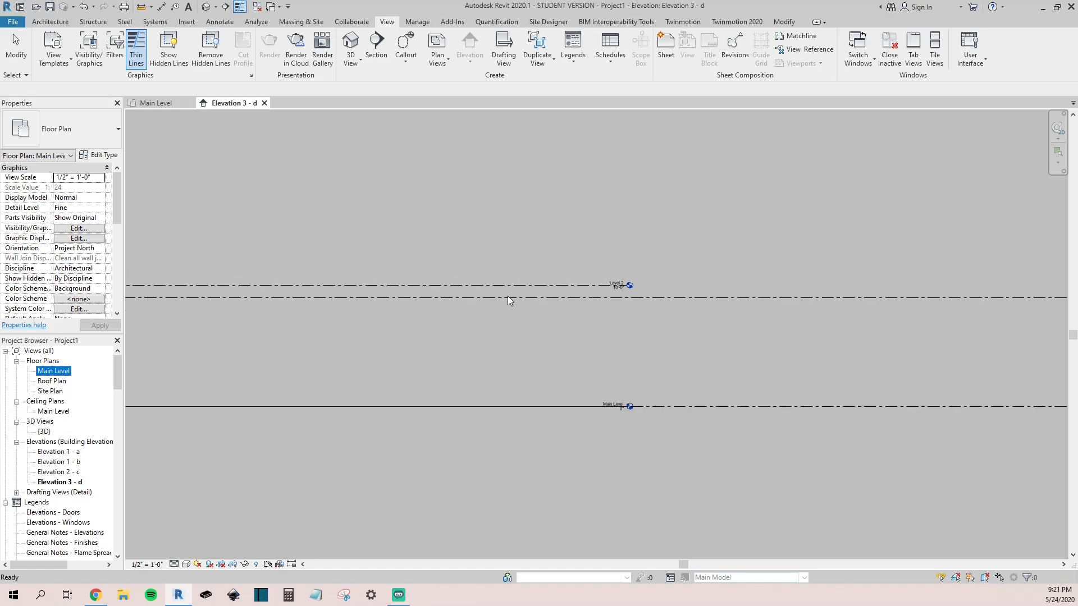
middle_drag(692, 327, 378, 314)
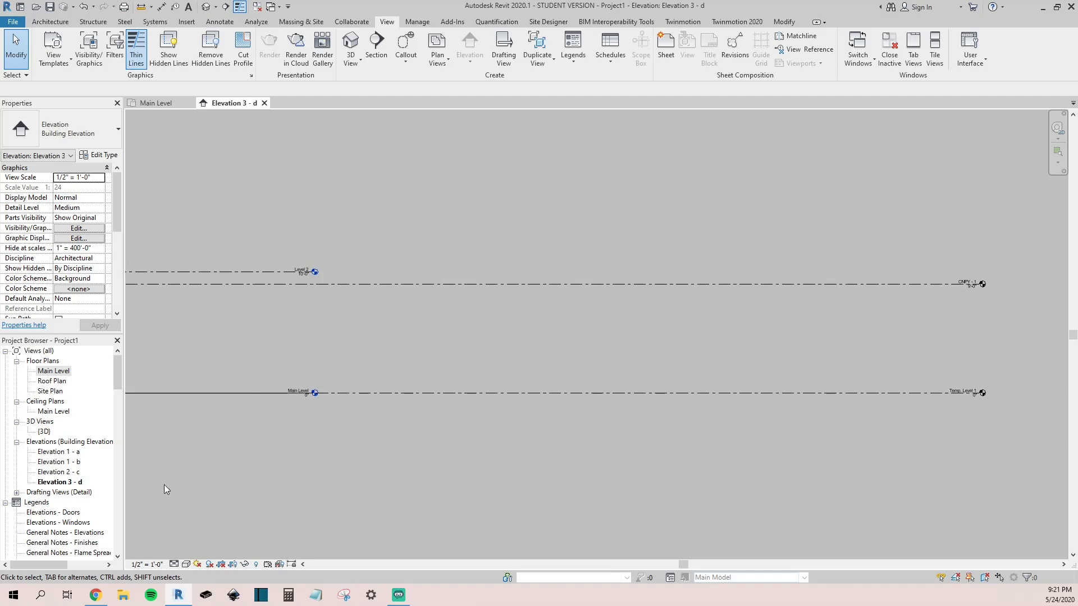
right_click(56, 486)
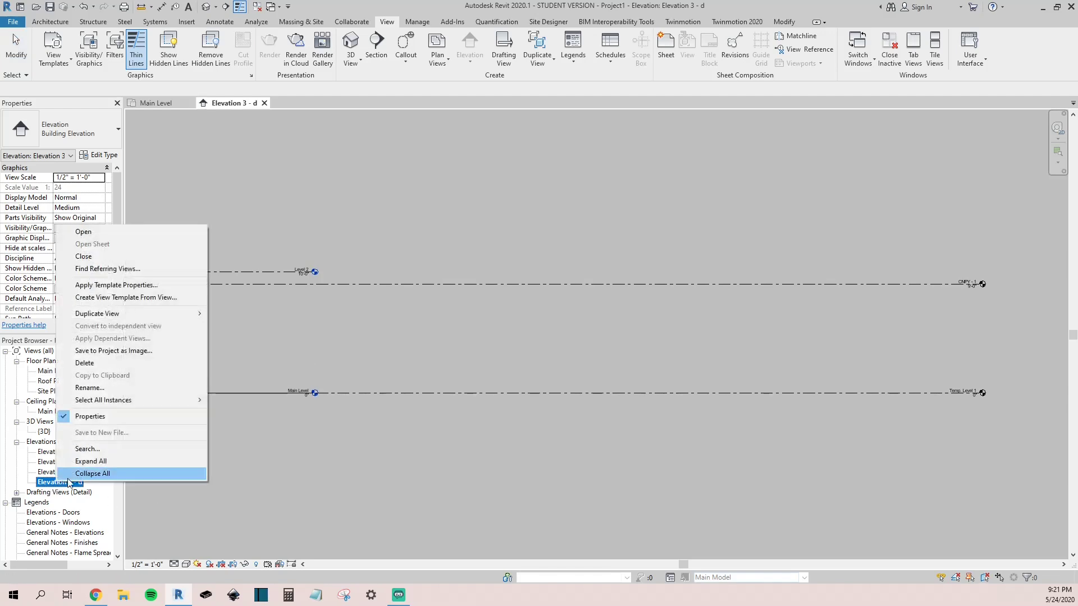
click(112, 389)
text(North B)
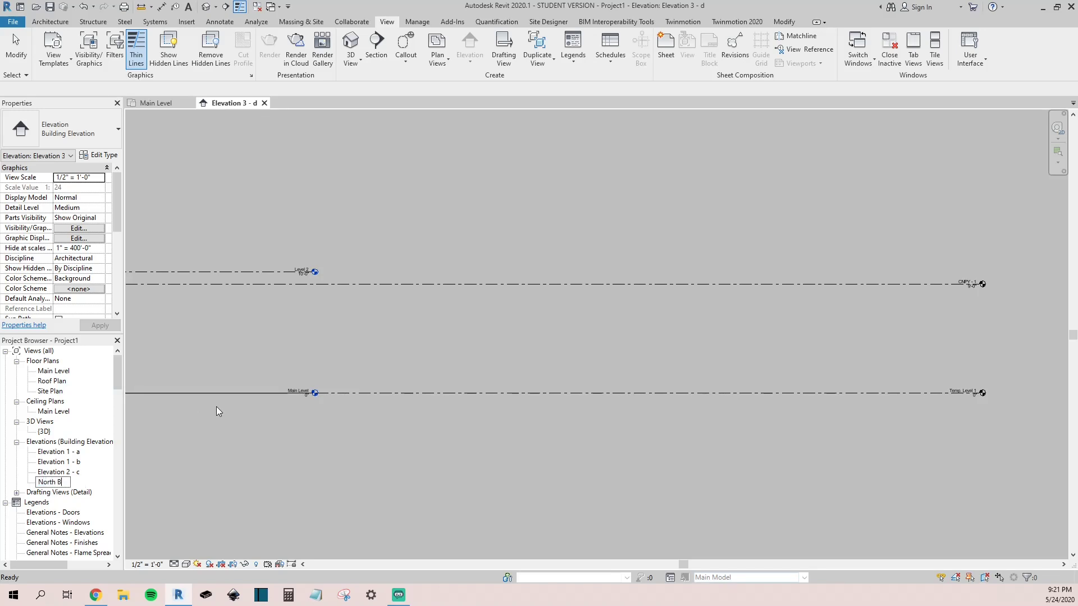
text(uilding Elevation)
key(Return)
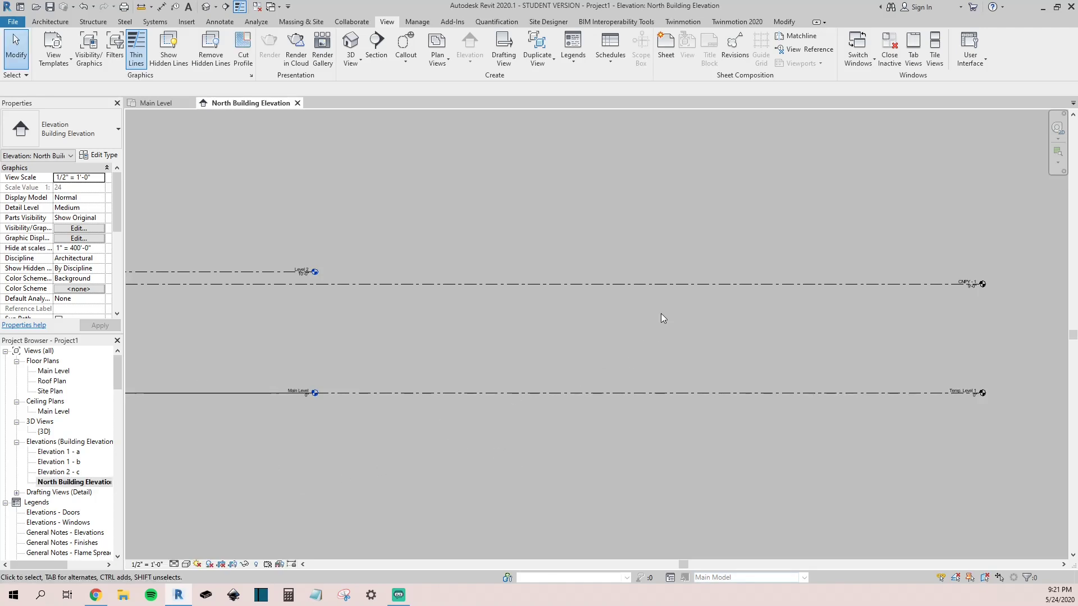
Delete the CNPY - 1 and Temp. Level 1 levels from the North Building Elevation view.
shift+scroll(713, 313, right, 2)
click(870, 392)
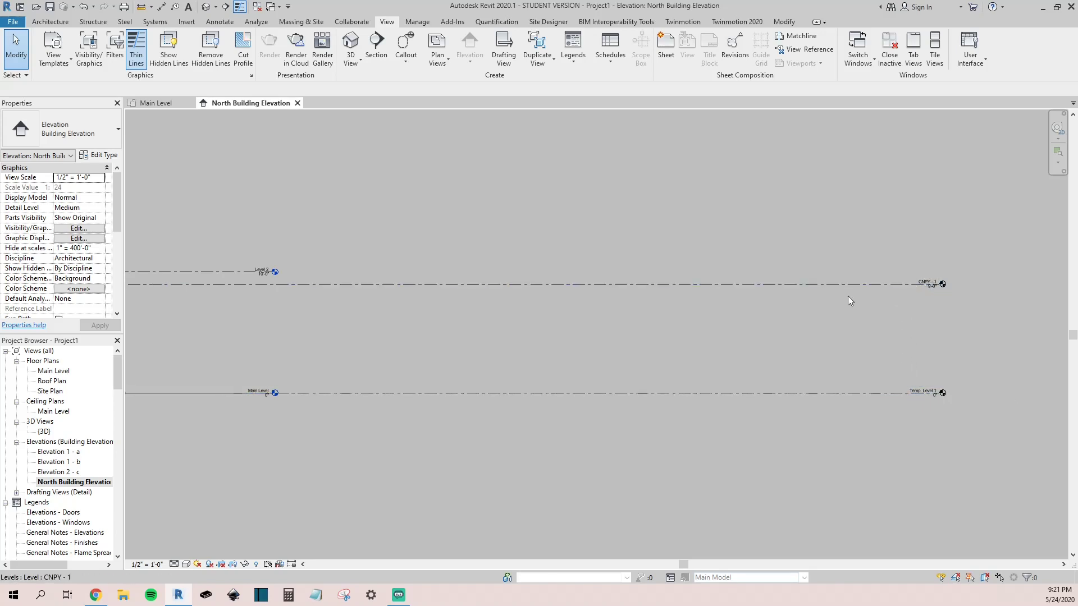
shift+scroll(337, 334, left, 1)
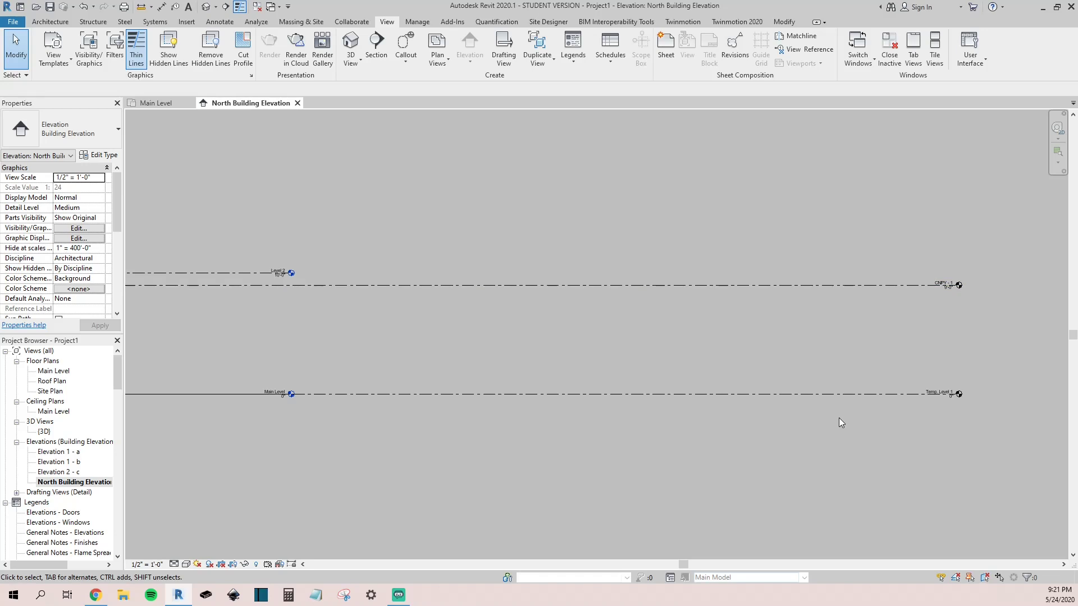
drag(843, 436, 759, 234)
right_click(751, 298)
click(785, 427)
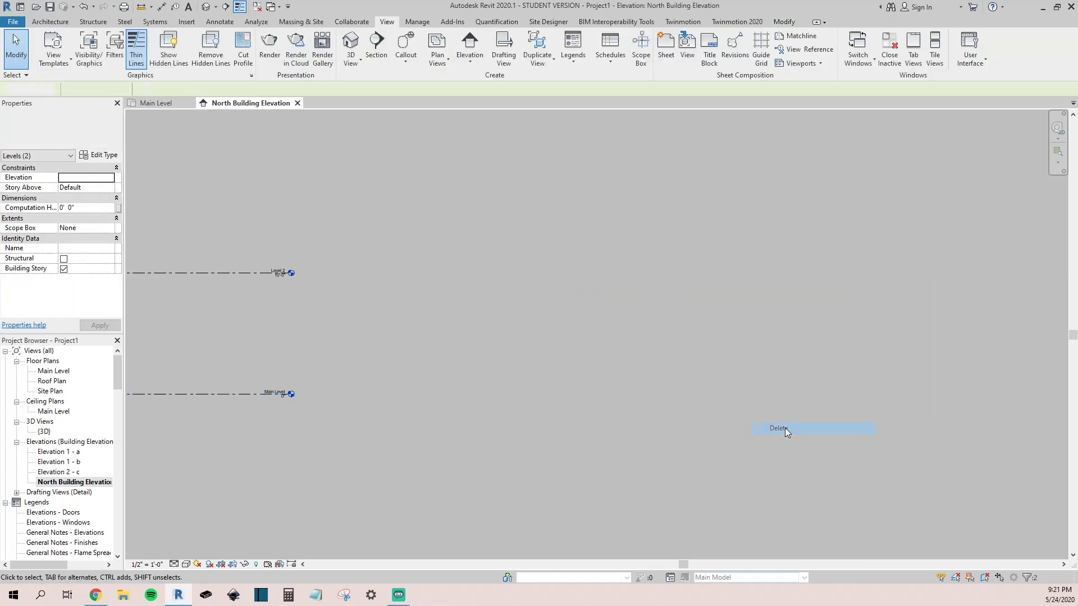
Set the elevation of Level 2 to 12'.
middle_drag(297, 326, 598, 343)
scroll(599, 342, down, 2)
middle_drag(457, 350, 591, 344)
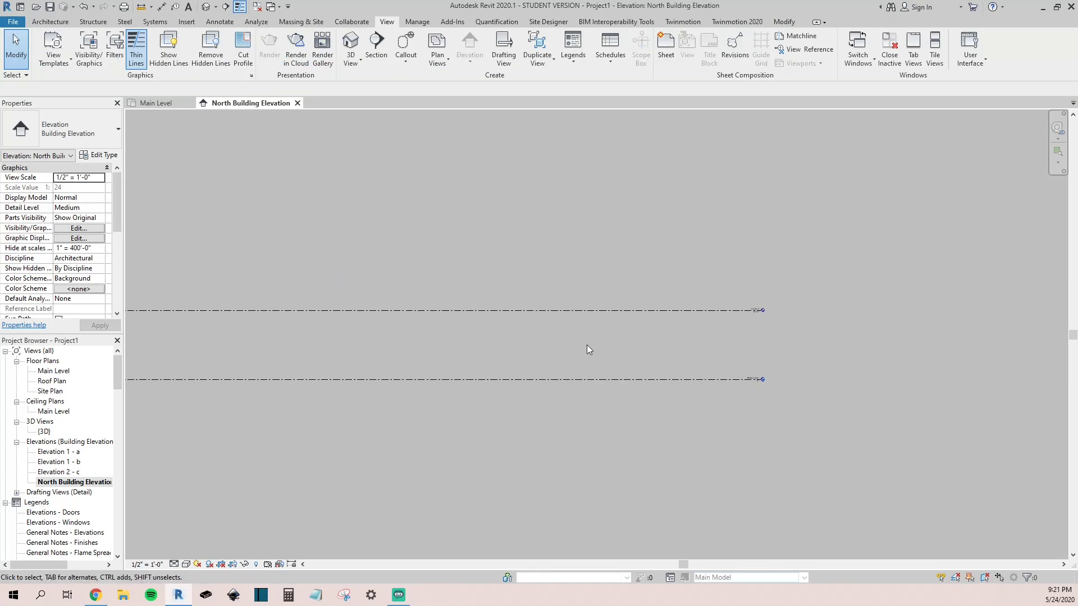
scroll(790, 318, up, 4)
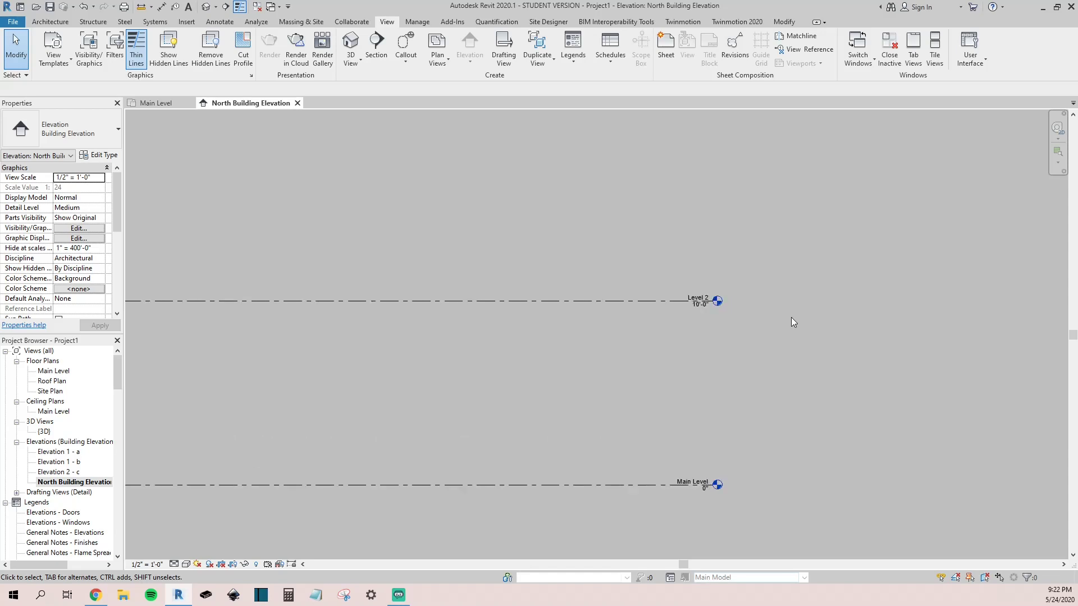
scroll(704, 327, down, 1)
middle_drag(675, 325, 658, 310)
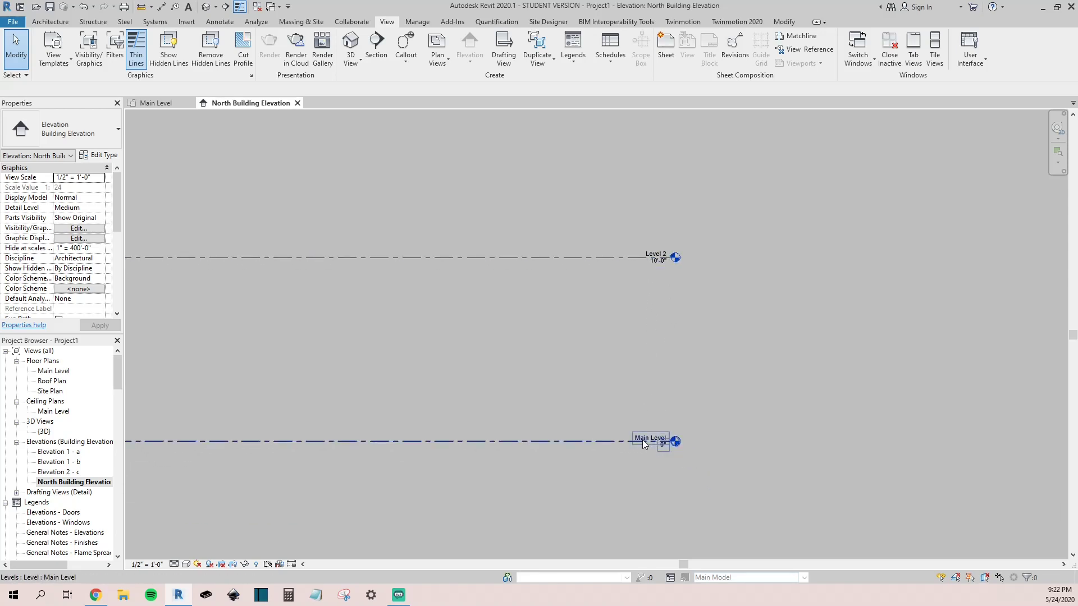
click(592, 258)
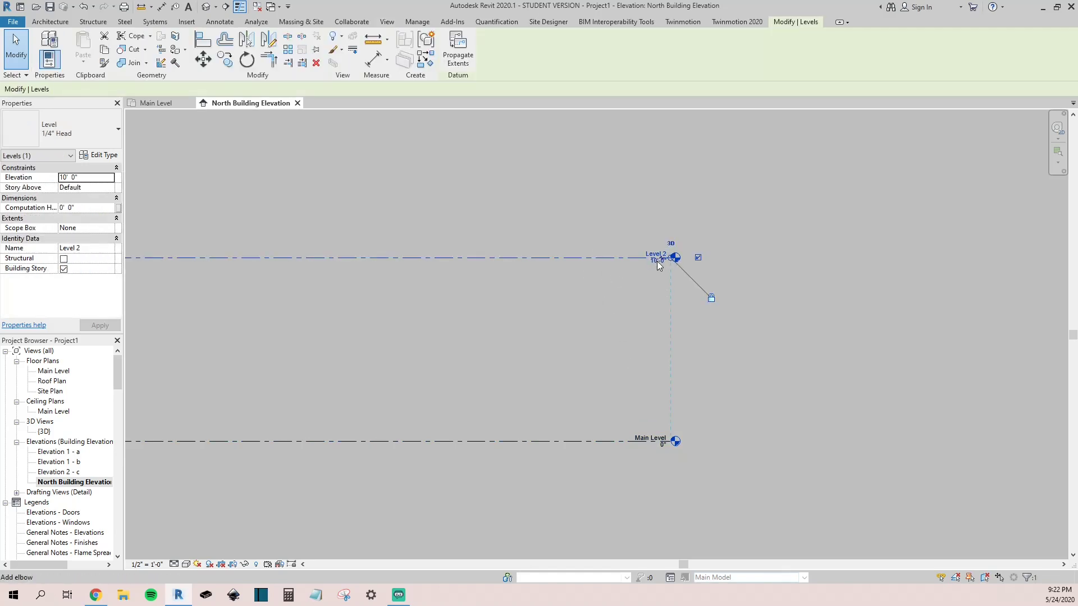
scroll(654, 264, up, 3)
click(554, 272)
click(534, 254)
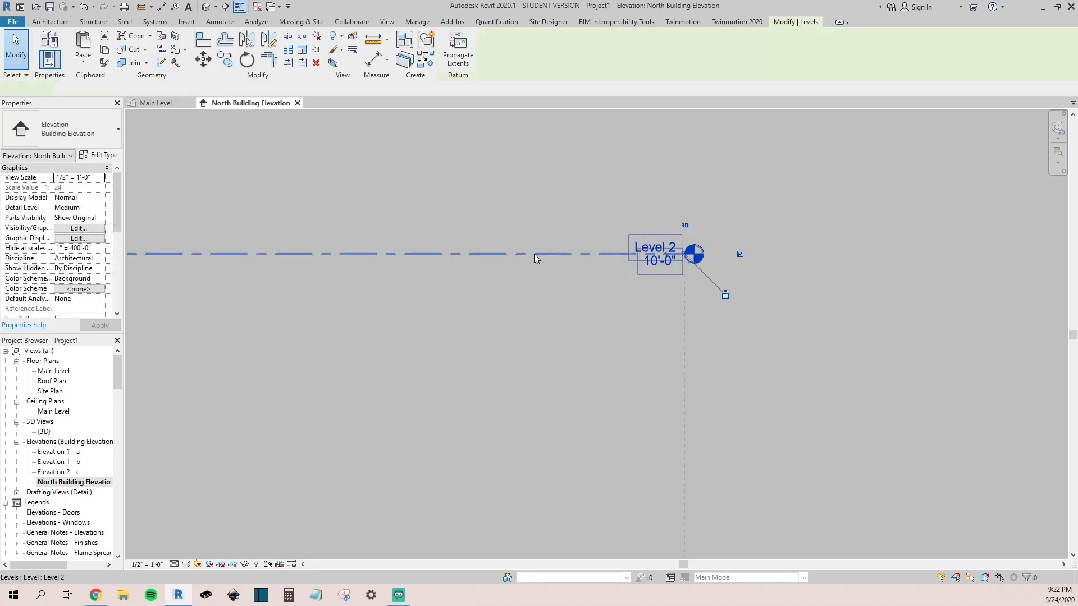
click(659, 262)
text(12)
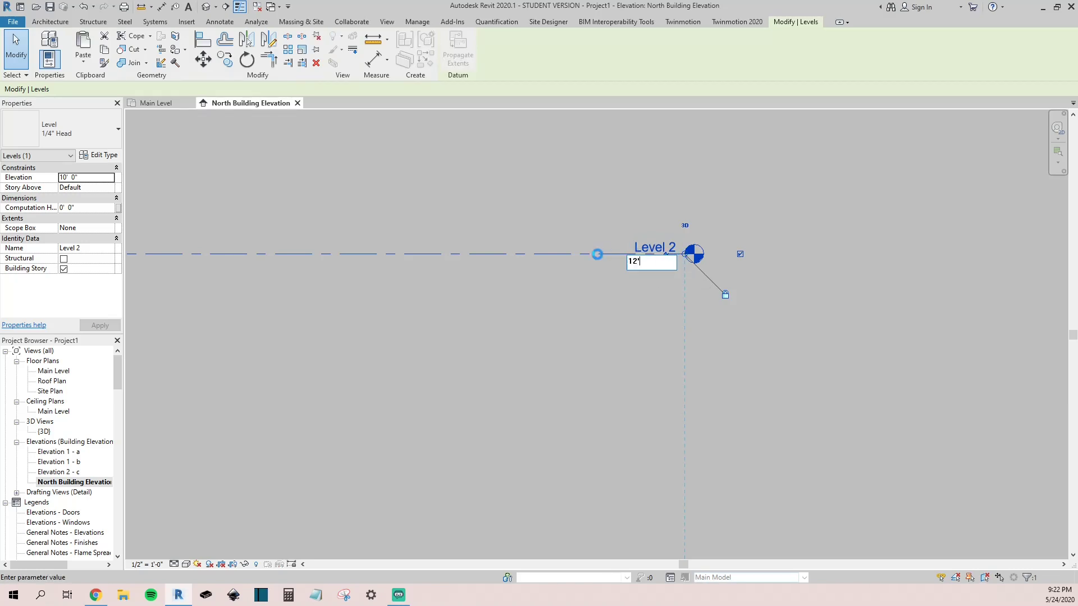
key(Return)
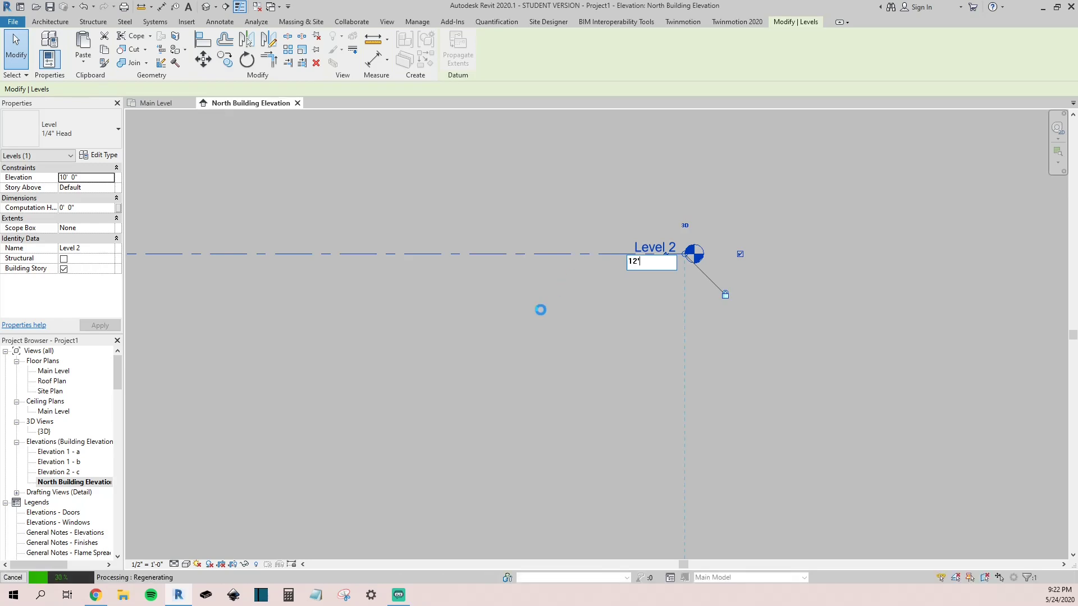
Copy Level 2 upward by the Main Level-to-Level 2 spacing, using points on those two levels as references.
scroll(539, 312, down, 2)
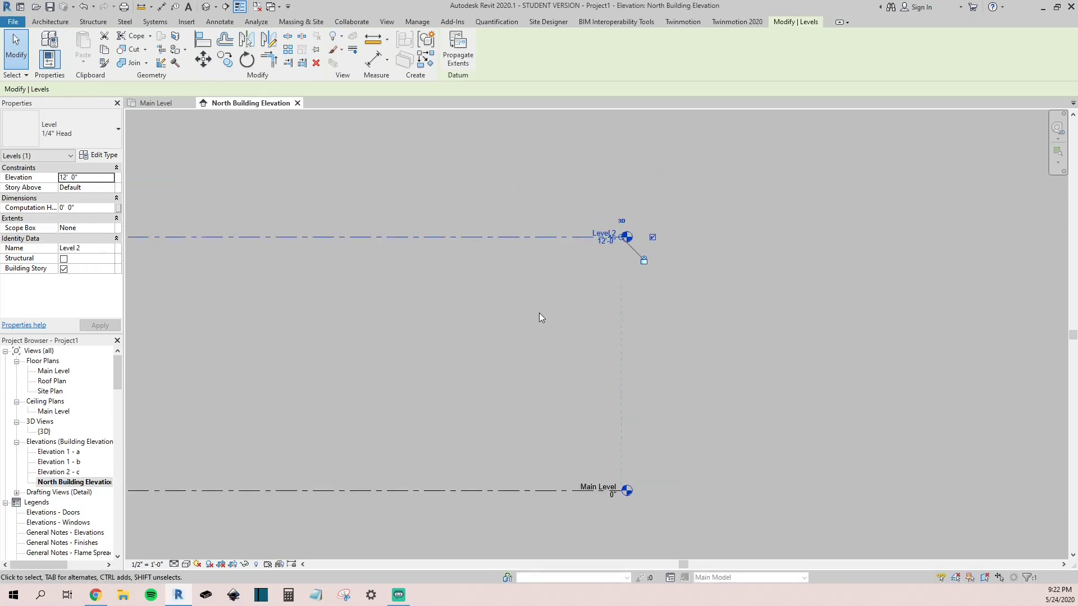
click(538, 312)
click(543, 237)
click(224, 59)
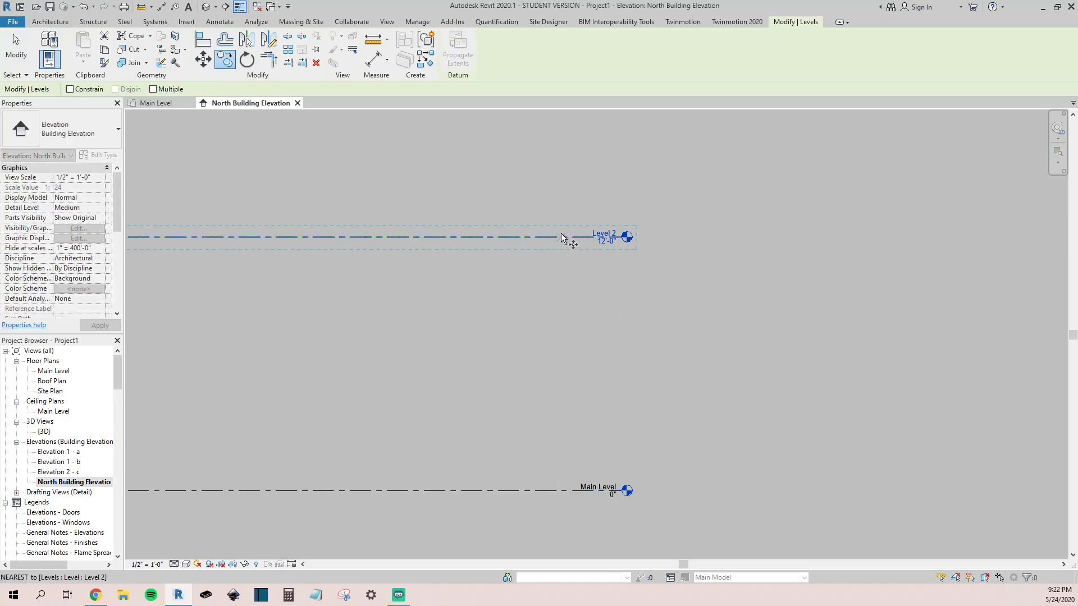
click(538, 489)
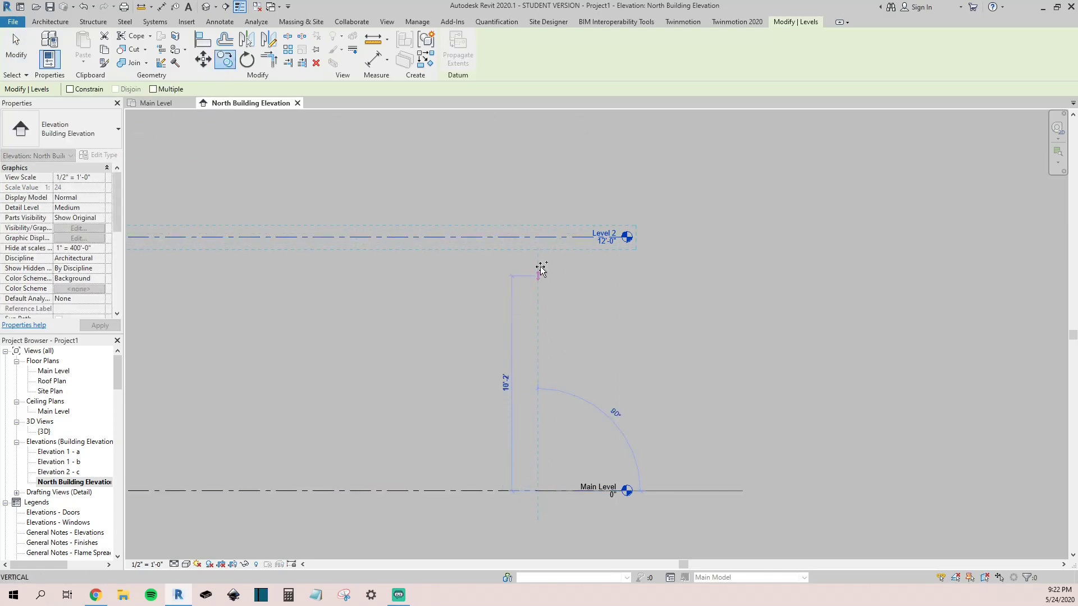
click(543, 237)
scroll(537, 380, down, 3)
scroll(508, 349, up, 4)
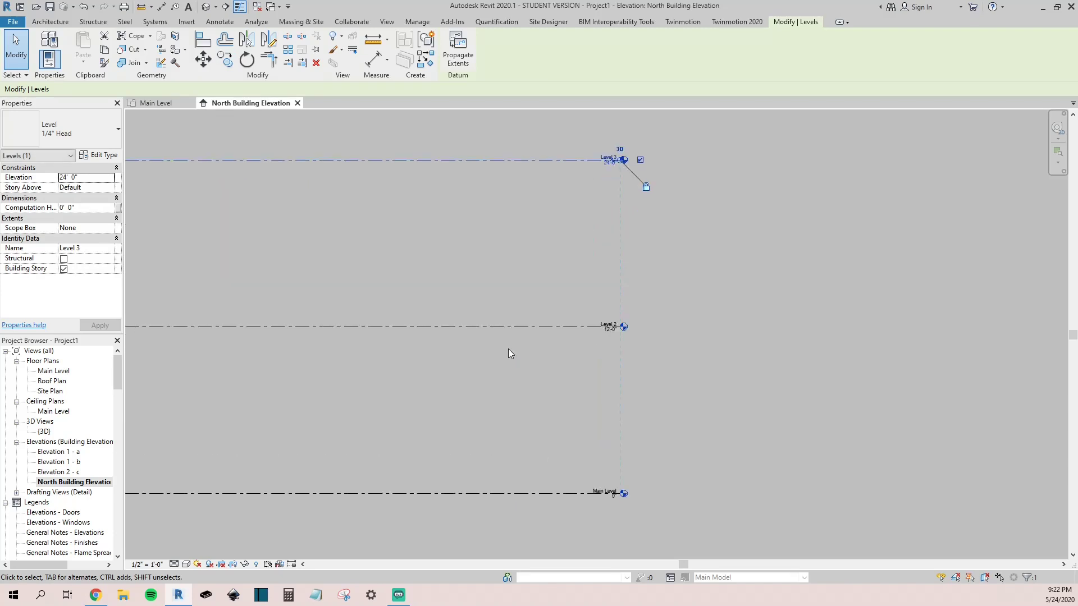
Copy Level 2 straight upward by an entered distance of 12 feet.
click(525, 324)
key(c)
key(o)
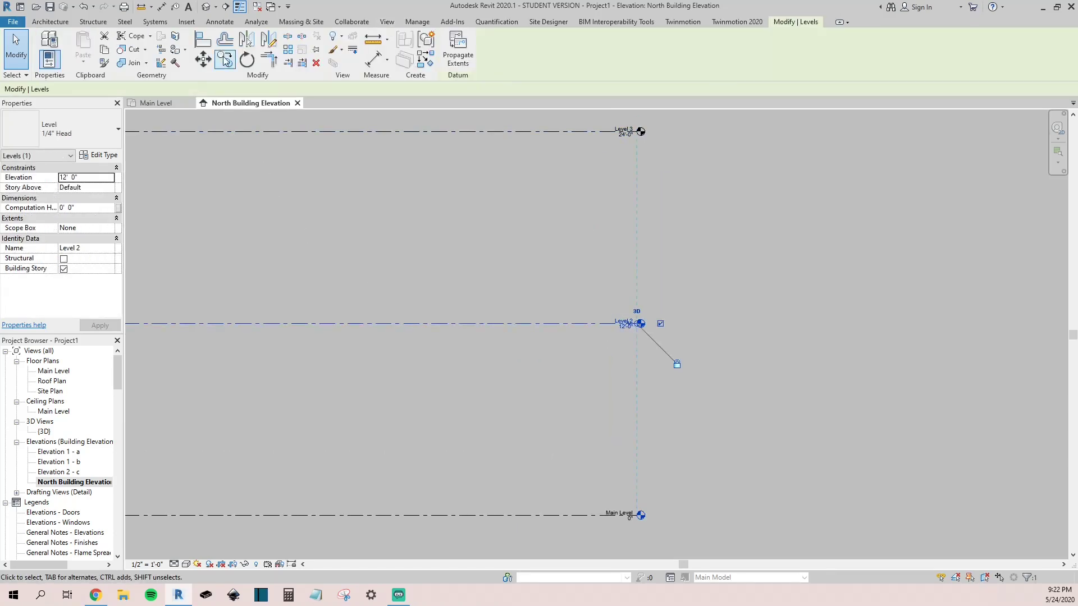
click(553, 323)
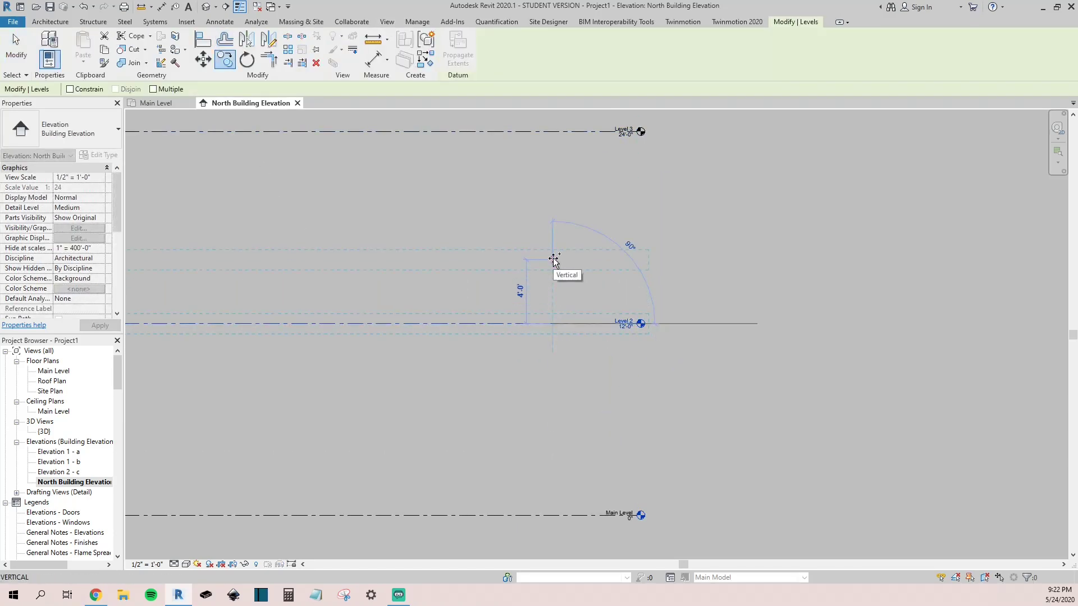
text(12)
key(Return)
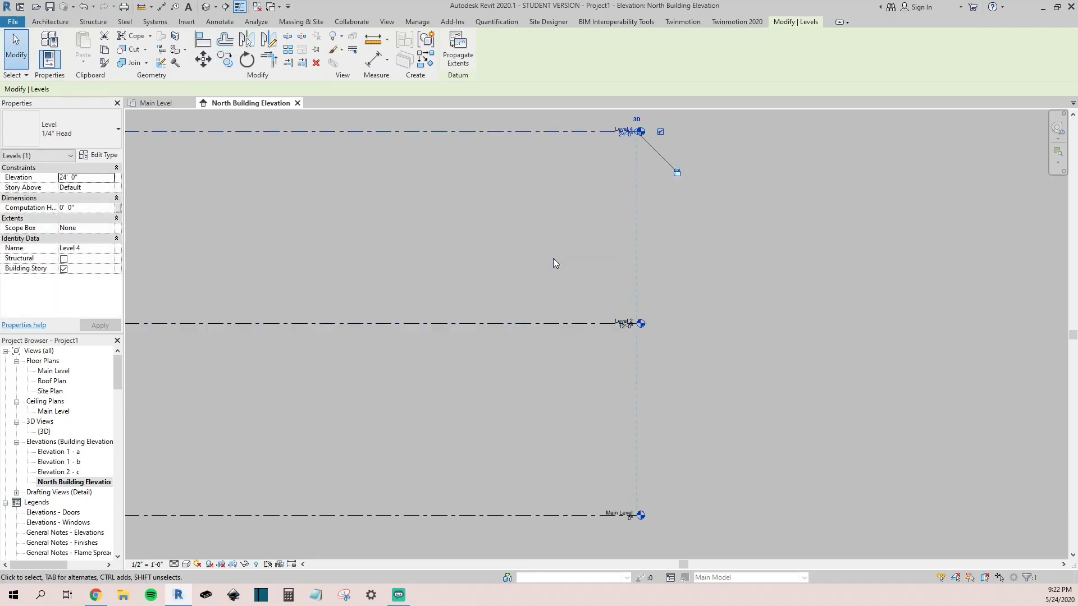
key(Escape)
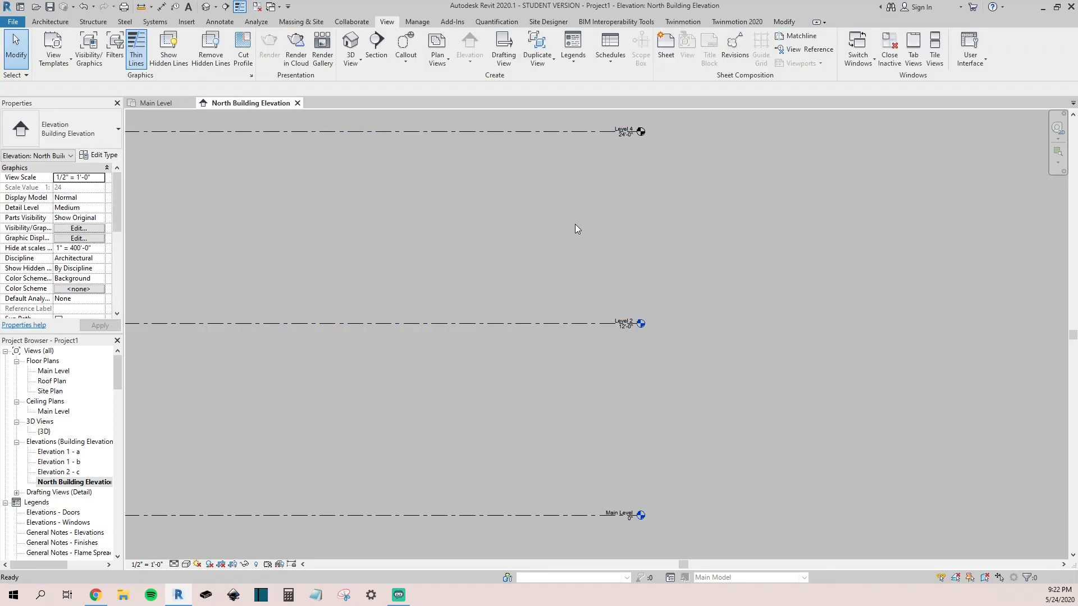
middle_drag(533, 217, 567, 258)
scroll(567, 258, down, 2)
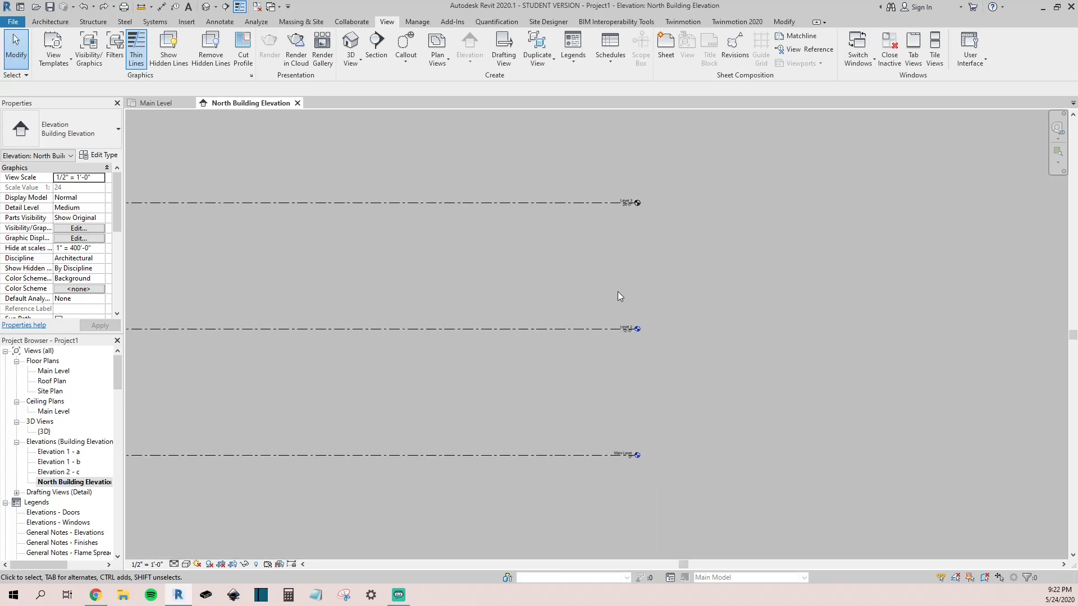
click(592, 202)
scroll(589, 213, up, 2)
scroll(589, 218, down, 2)
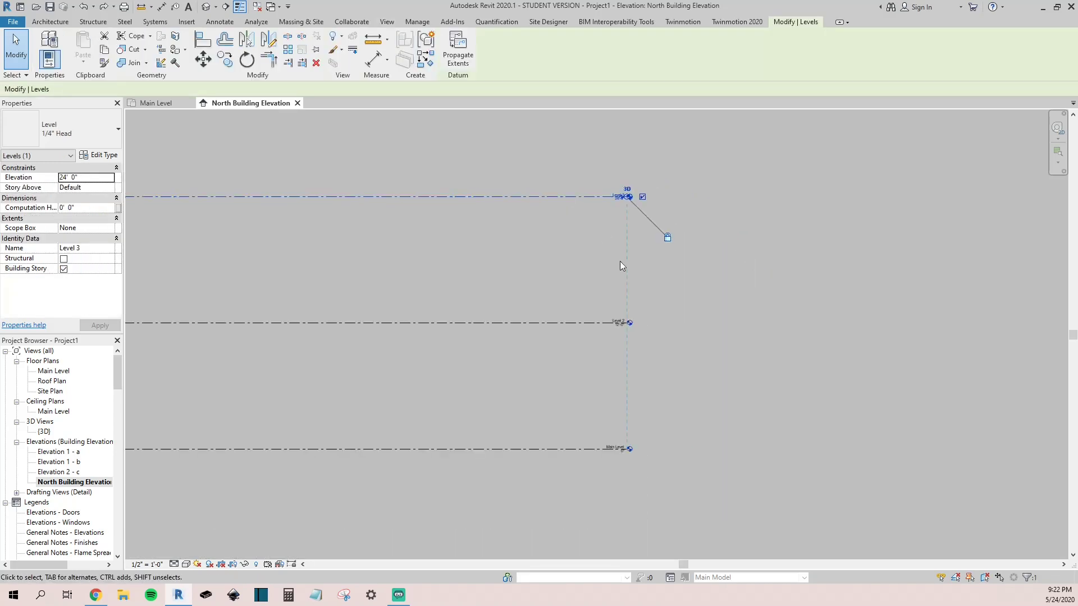
scroll(578, 227, up, 2)
click(577, 224)
scroll(581, 275, down, 2)
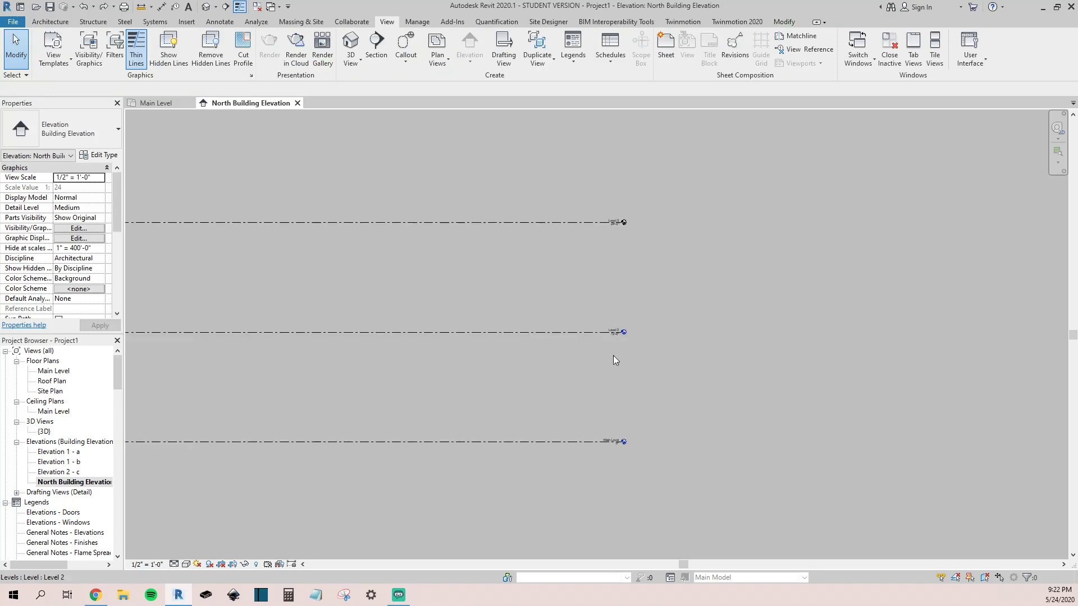
Rename the uppermost level, at 24 feet, as Roof Level.
scroll(601, 230, up, 2)
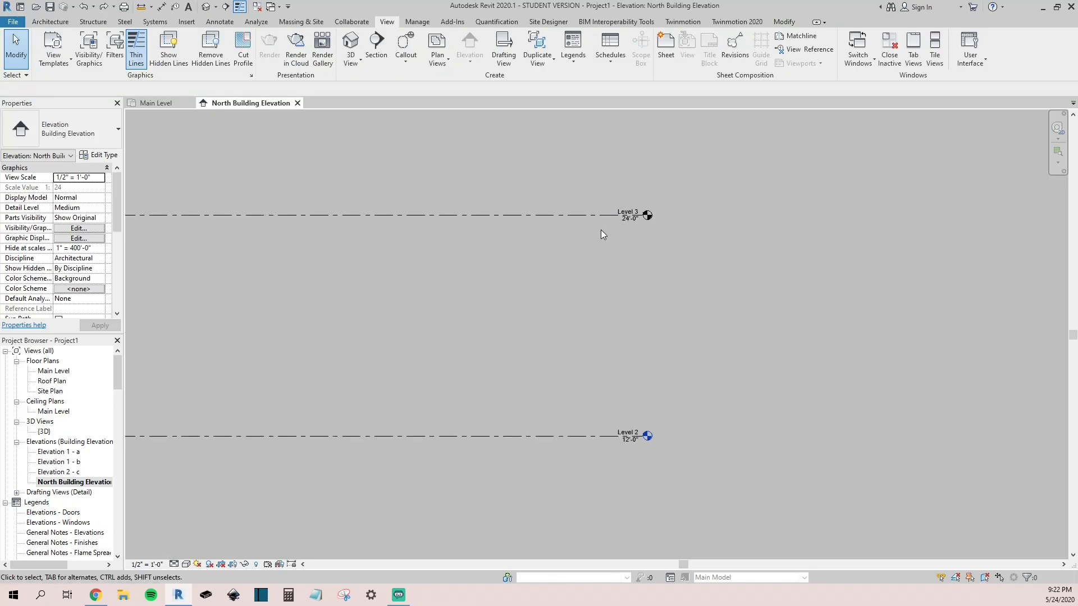
double_click(627, 213)
text(Roof)
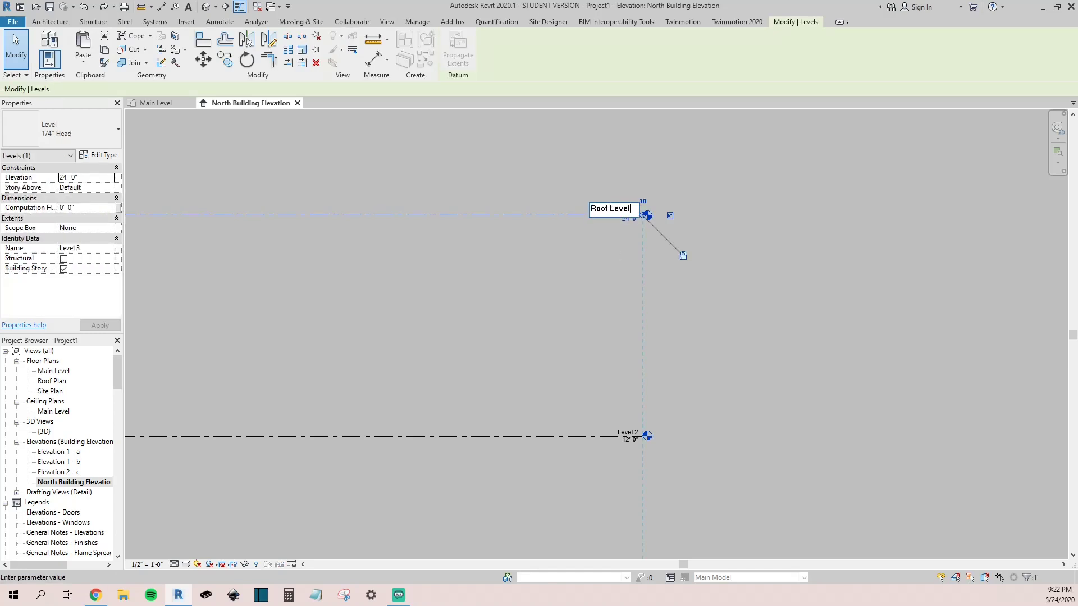
text( Level)
key(Return)
scroll(556, 200, down, 3)
click(562, 338)
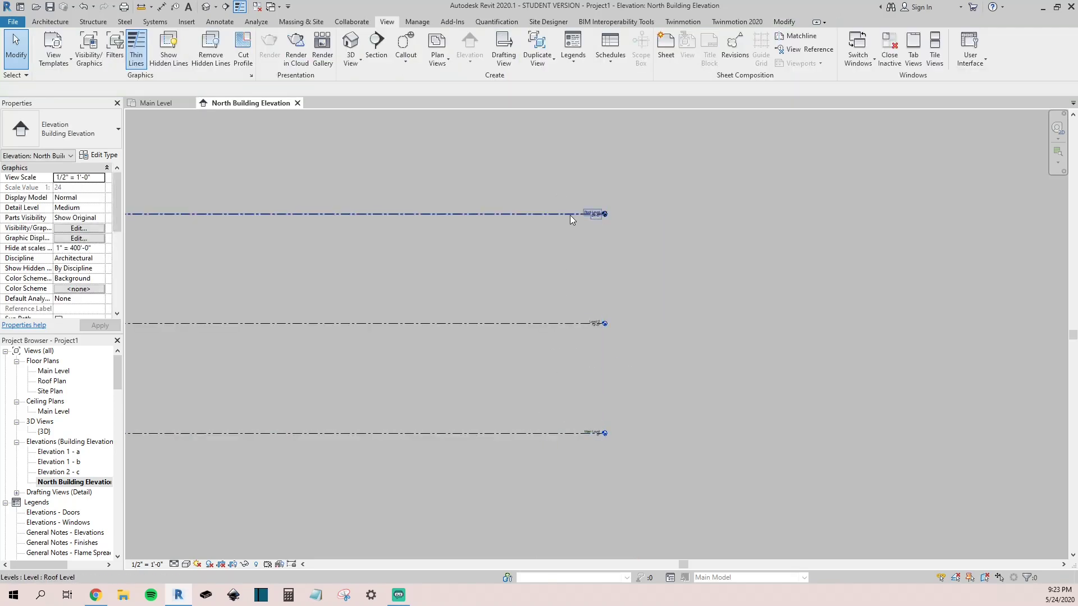
Delete the Roof Plan view from the floor plans.
middle_drag(489, 251, 542, 259)
right_click(46, 384)
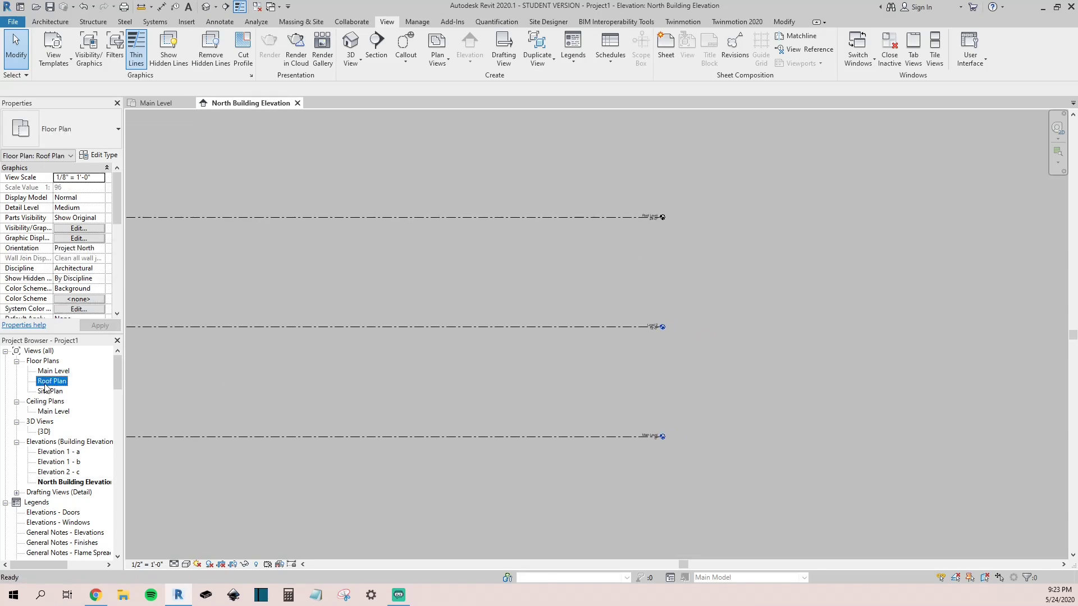
click(93, 291)
click(180, 378)
right_click(52, 381)
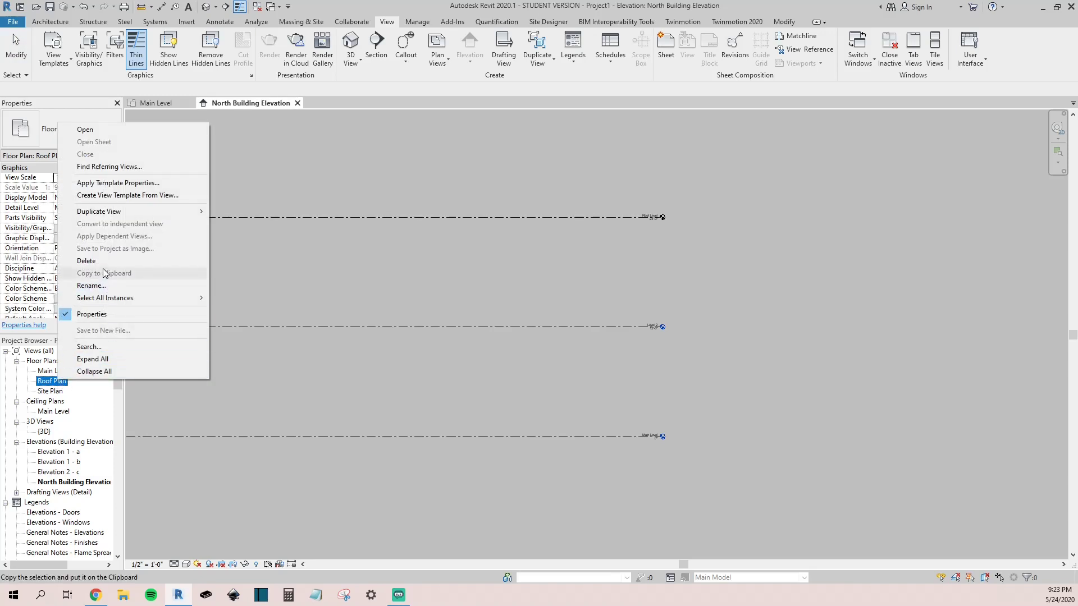
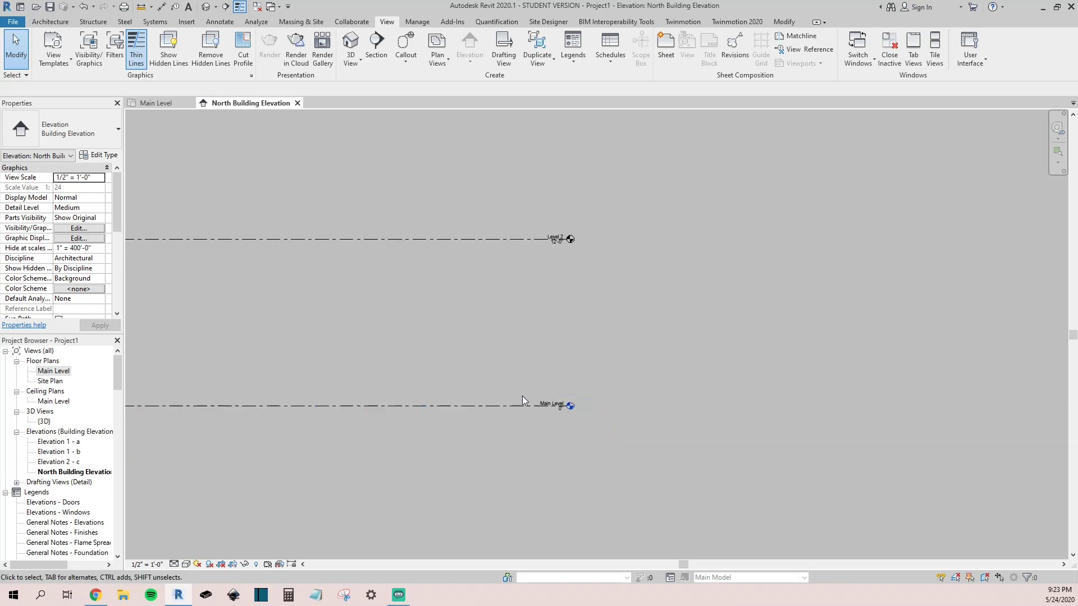
Copy the Main Level 6 inches straight down in the North Building Elevation view.
scroll(521, 416, up, 2)
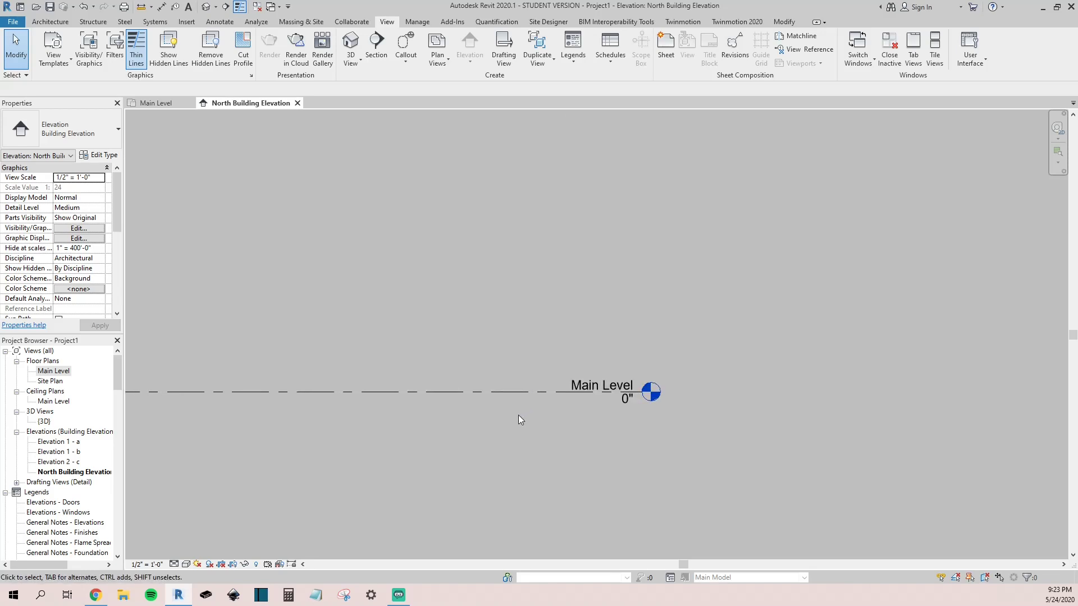
scroll(518, 415, down, 1)
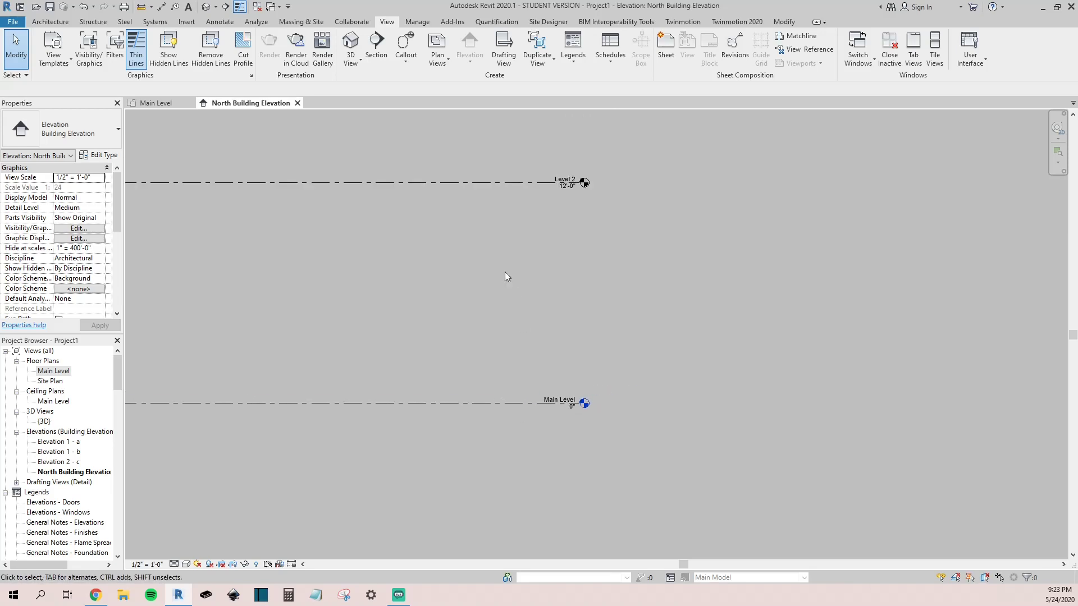
click(513, 402)
scroll(516, 412, up, 2)
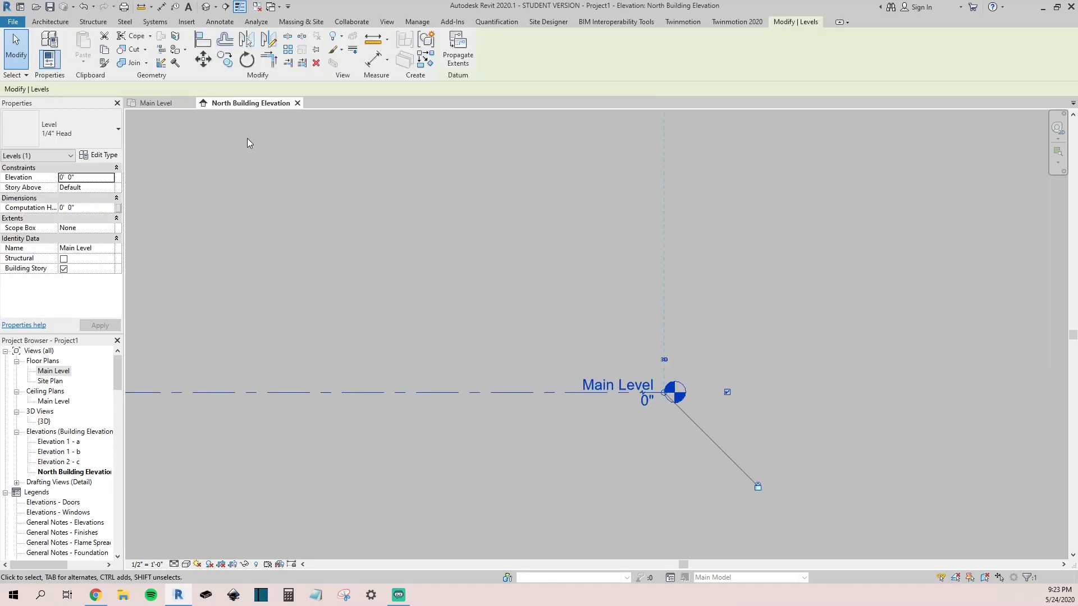
click(224, 60)
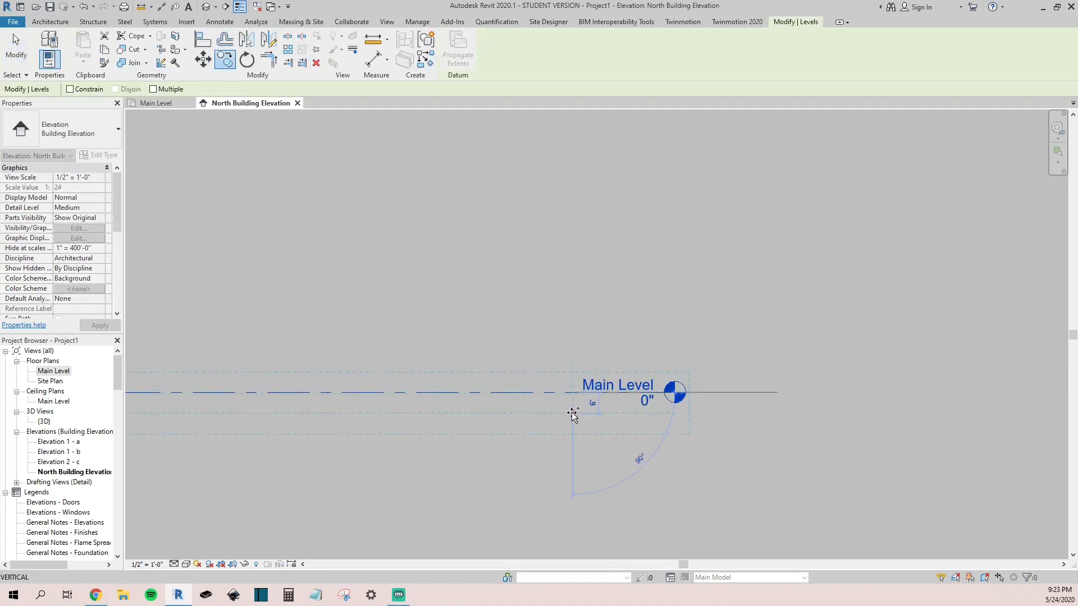
click(571, 412)
click(540, 325)
scroll(623, 416, up, 3)
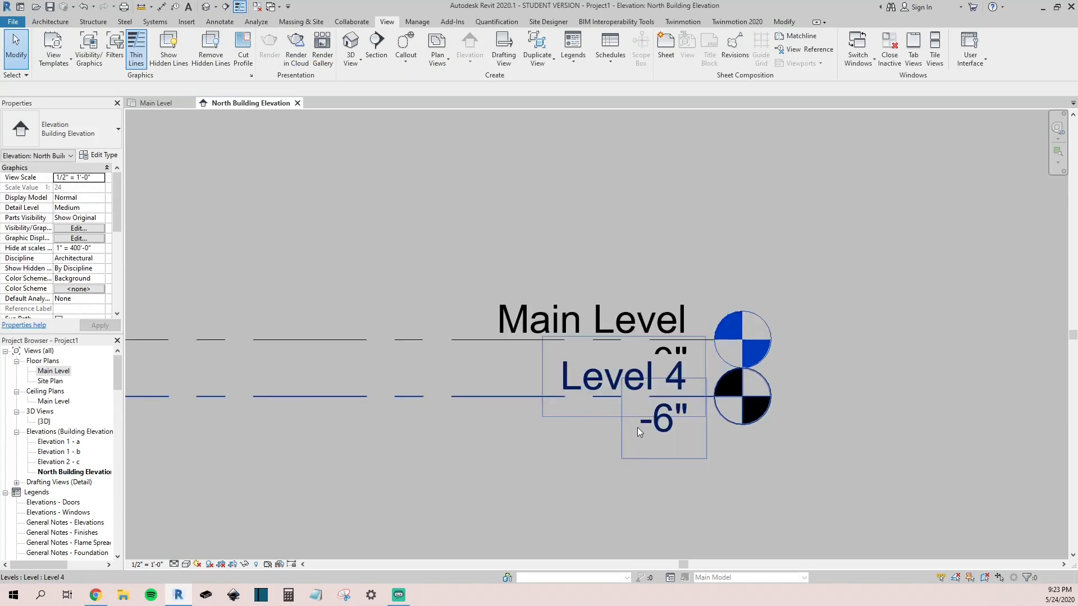
Add an elbow to the Main Level line and raise its level head clear of the Level 4 label.
scroll(638, 427, down, 2)
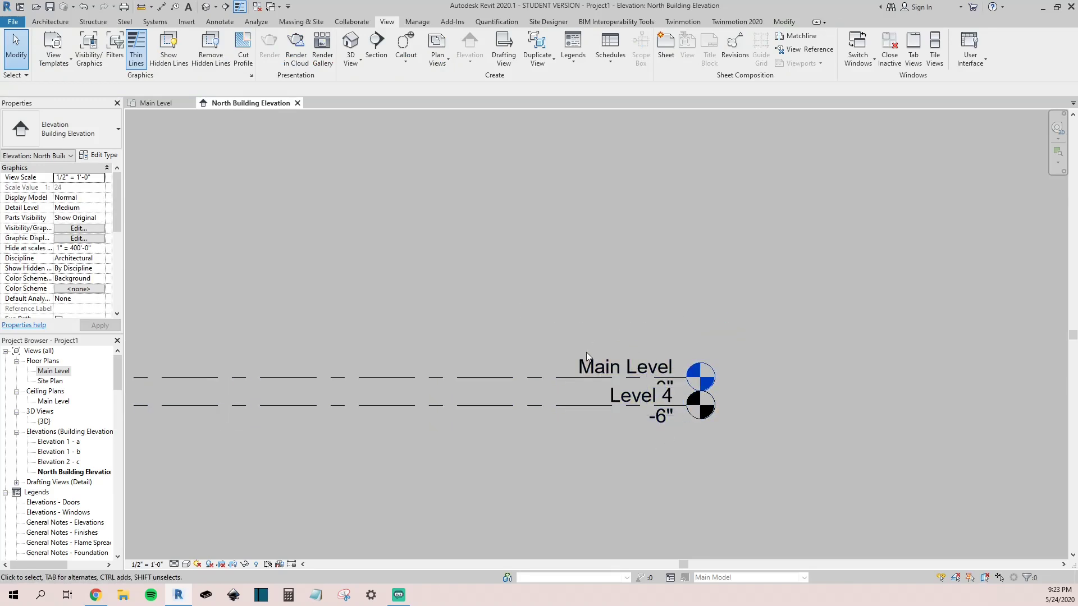
scroll(618, 379, up, 2)
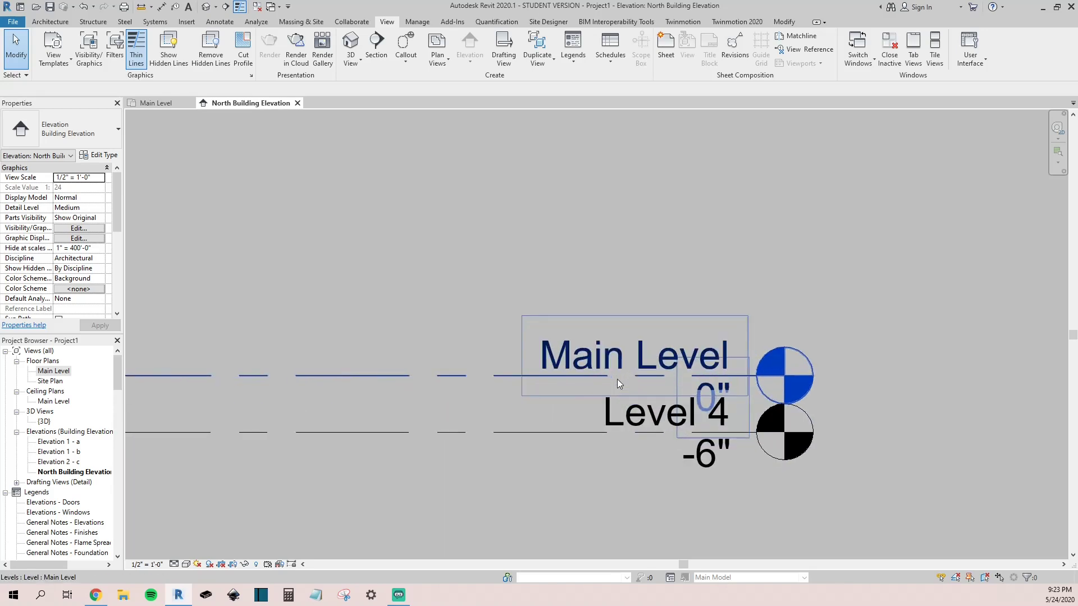
click(505, 376)
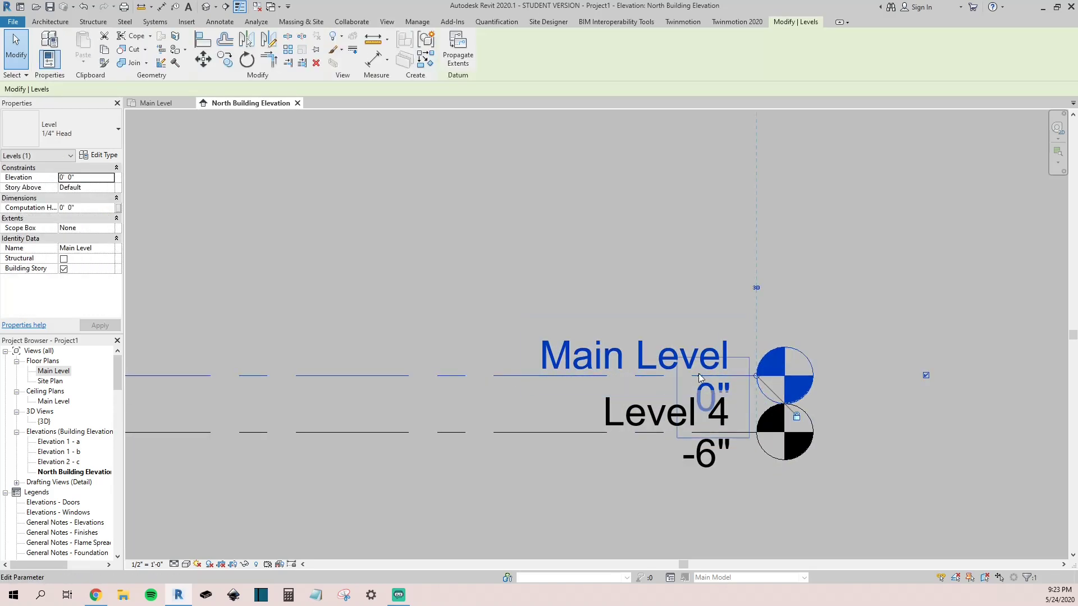
scroll(698, 380, up, 8)
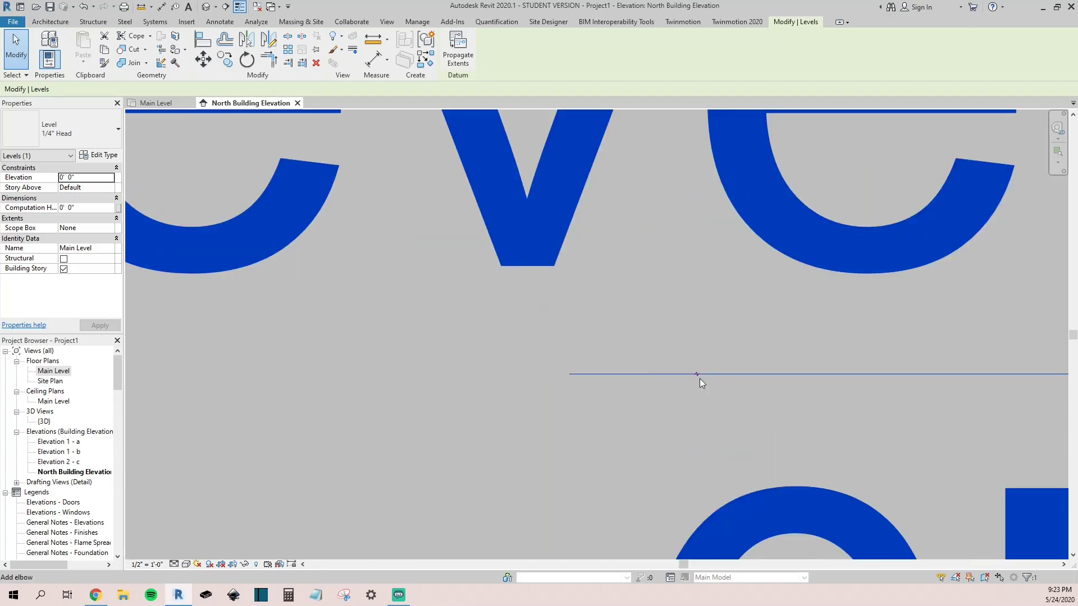
scroll(695, 373, down, 2)
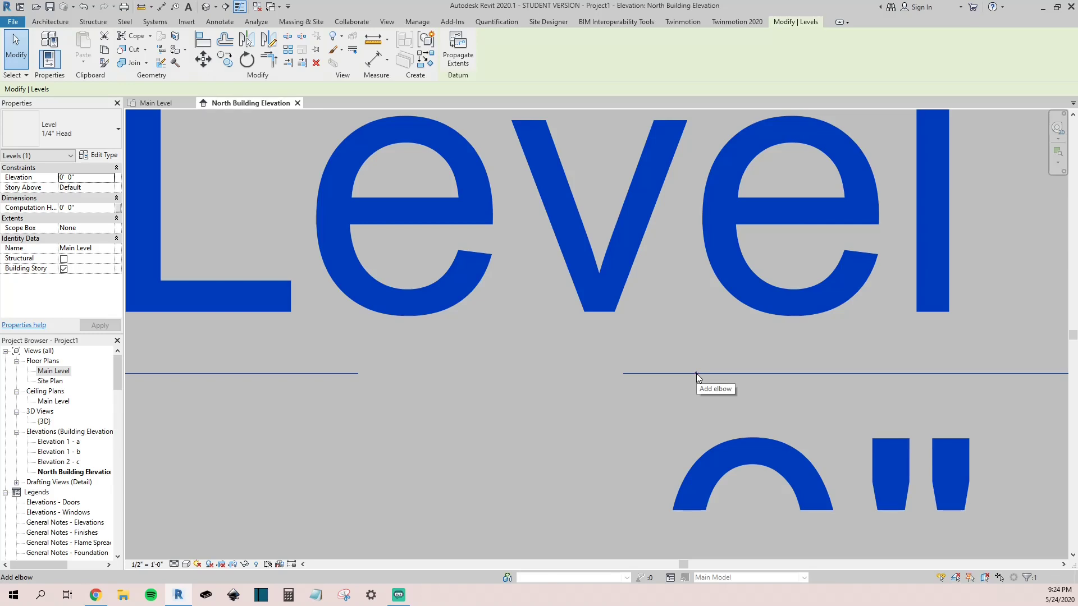
scroll(697, 373, down, 5)
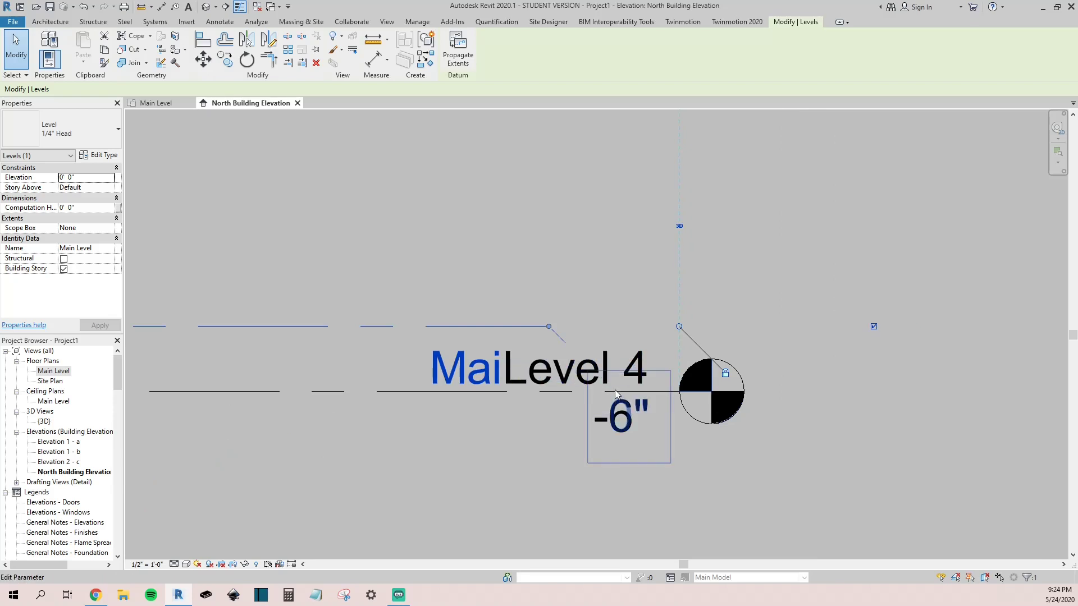
drag(615, 393, 597, 285)
click(588, 322)
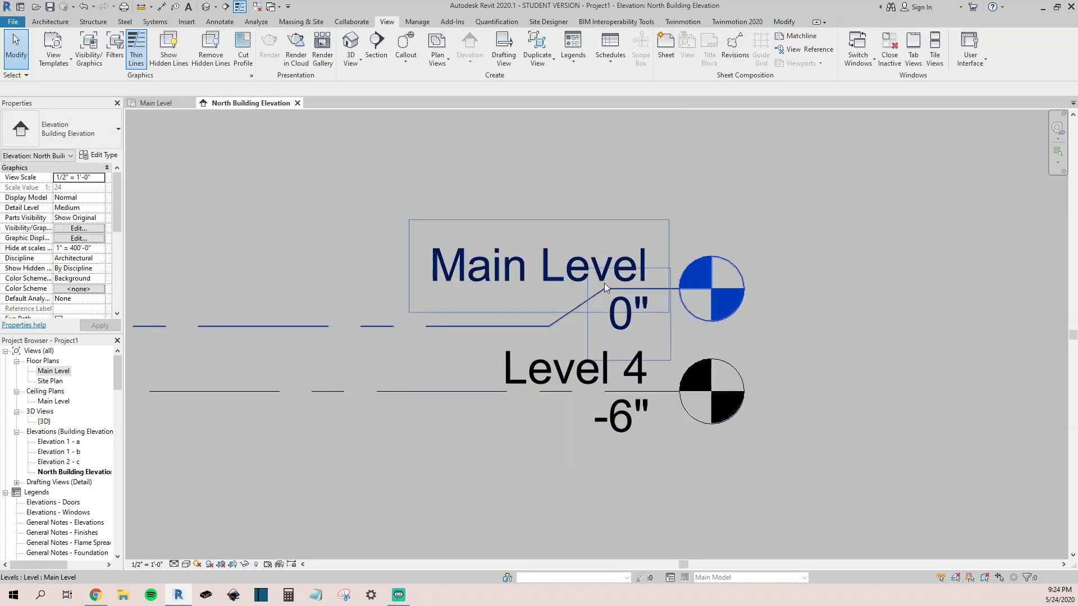
Reposition both elbow grips of the Main Level line to form a short bend just before the level name.
click(564, 315)
scroll(546, 327, up, 2)
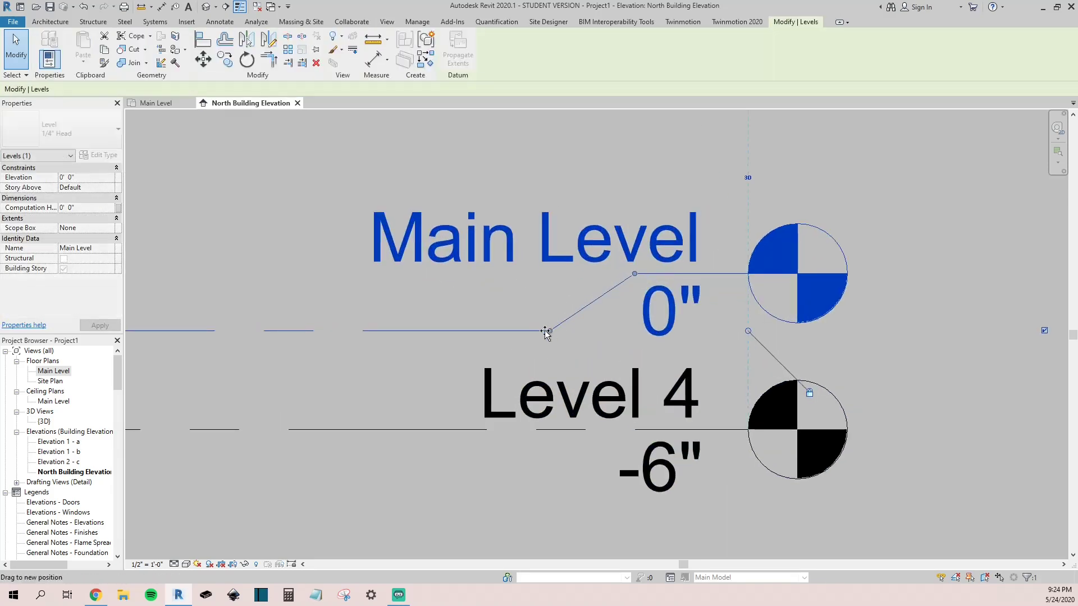
drag(546, 331, 311, 331)
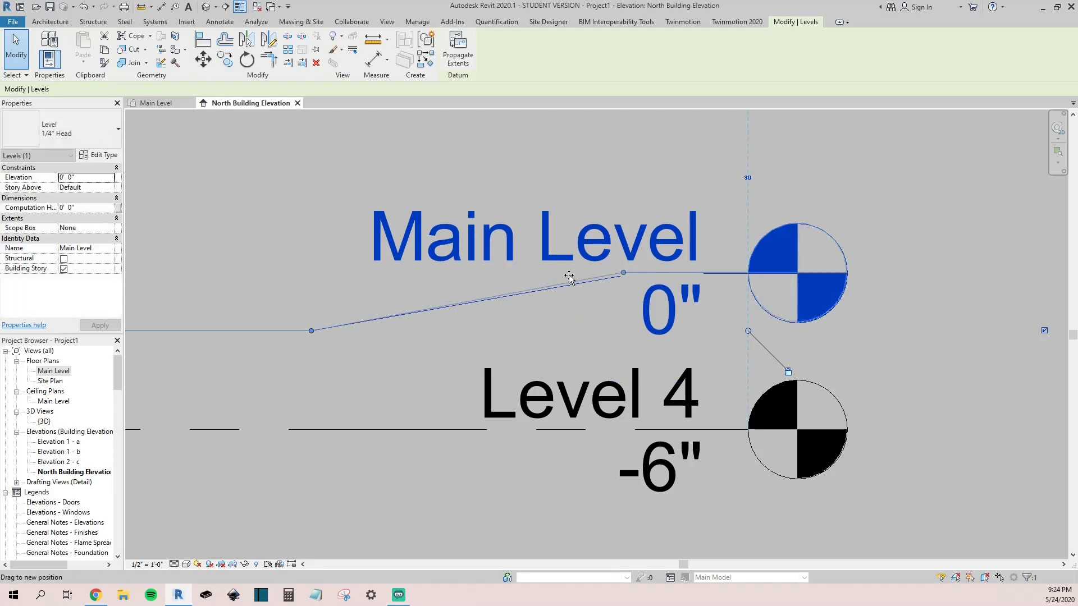
drag(568, 277, 631, 267)
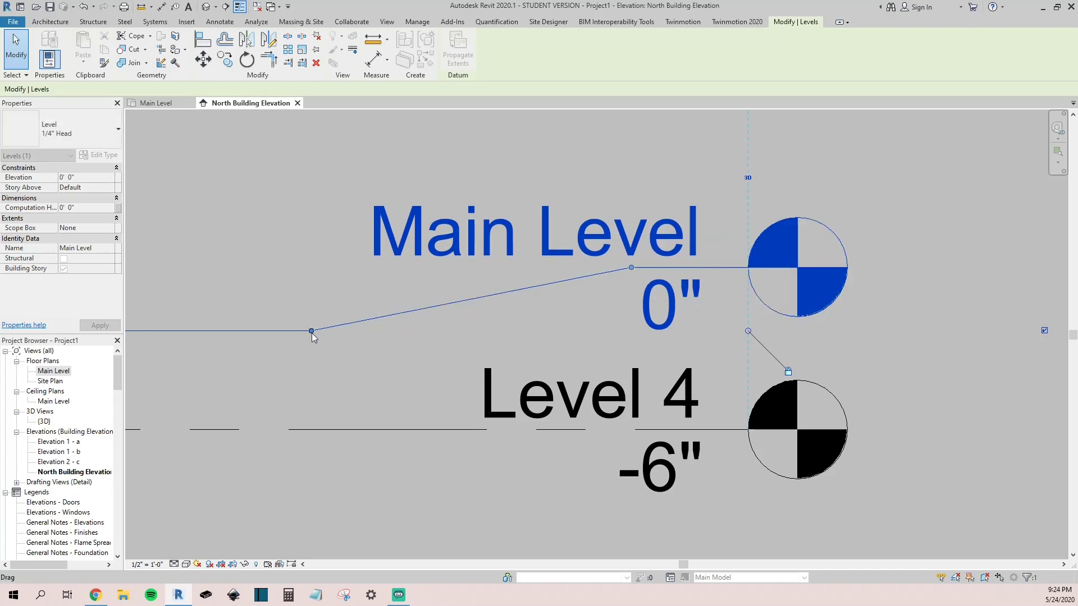
drag(311, 330, 364, 279)
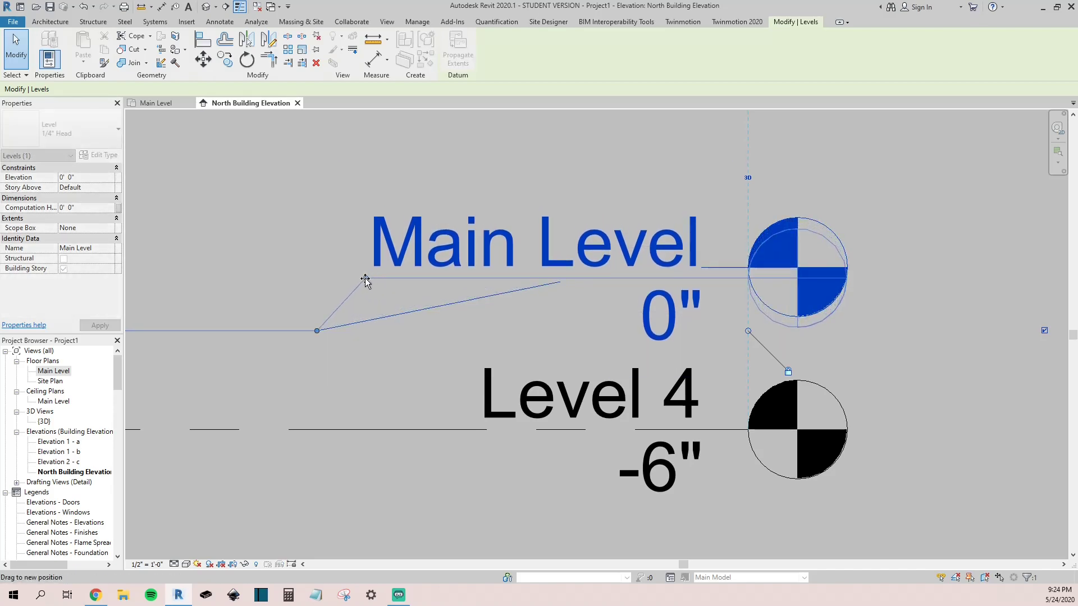
scroll(582, 297, down, 3)
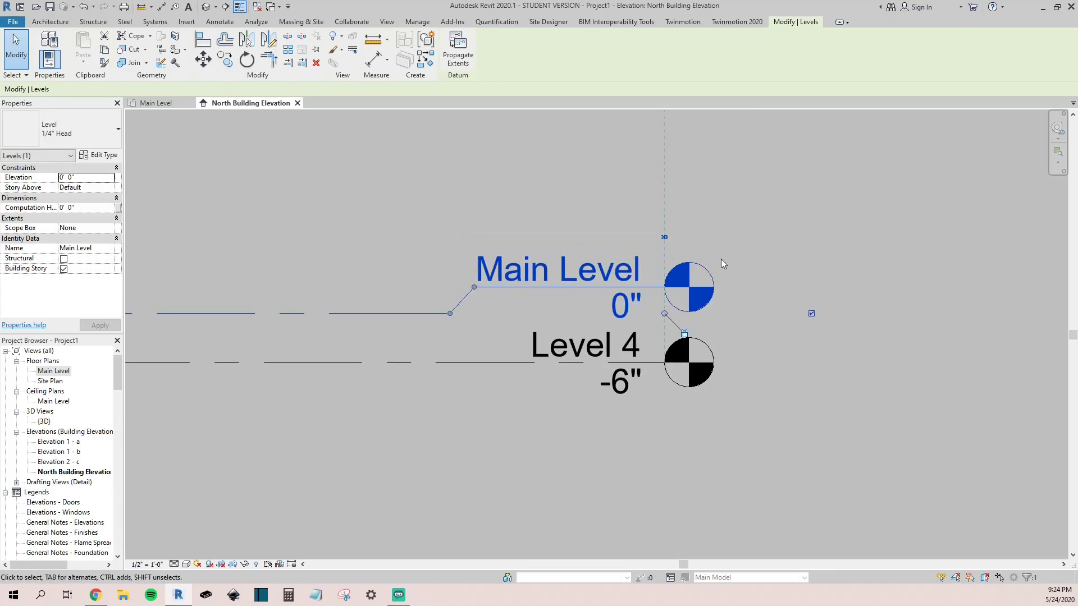
scroll(623, 318, down, 5)
click(673, 280)
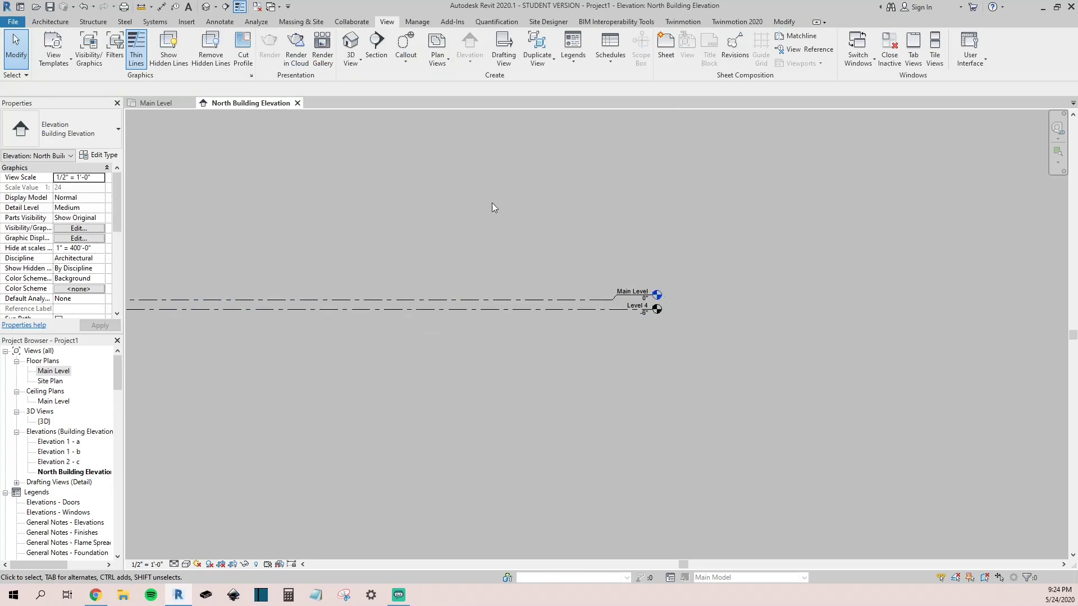
Review the levels in elevation, then examine the elevation markers in the Main Level and Site Plan floor plans.
scroll(678, 353, up, 5)
scroll(659, 348, down, 3)
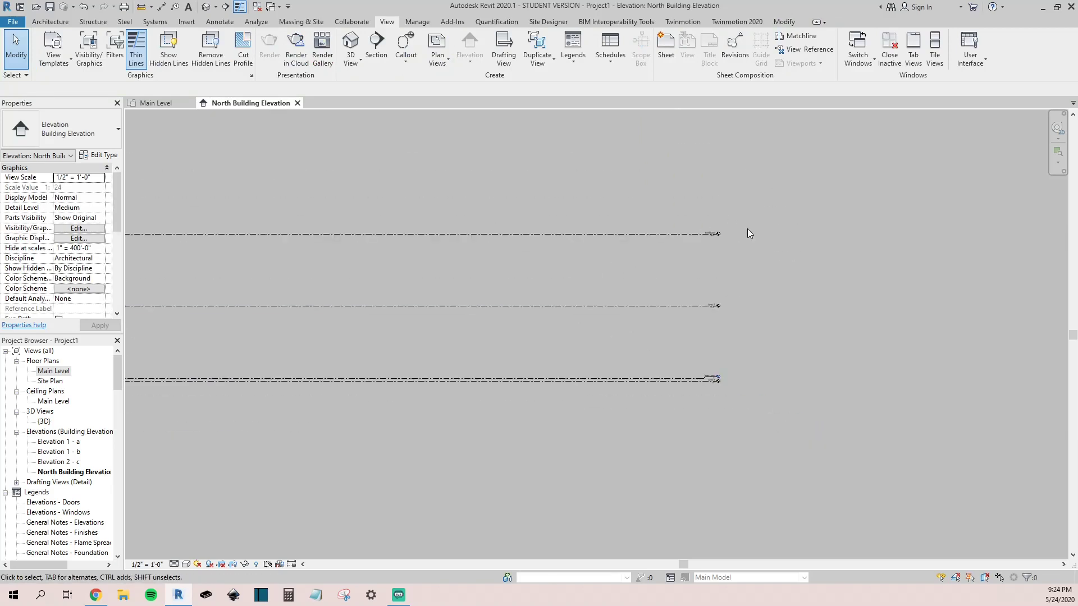
scroll(632, 236, up, 2)
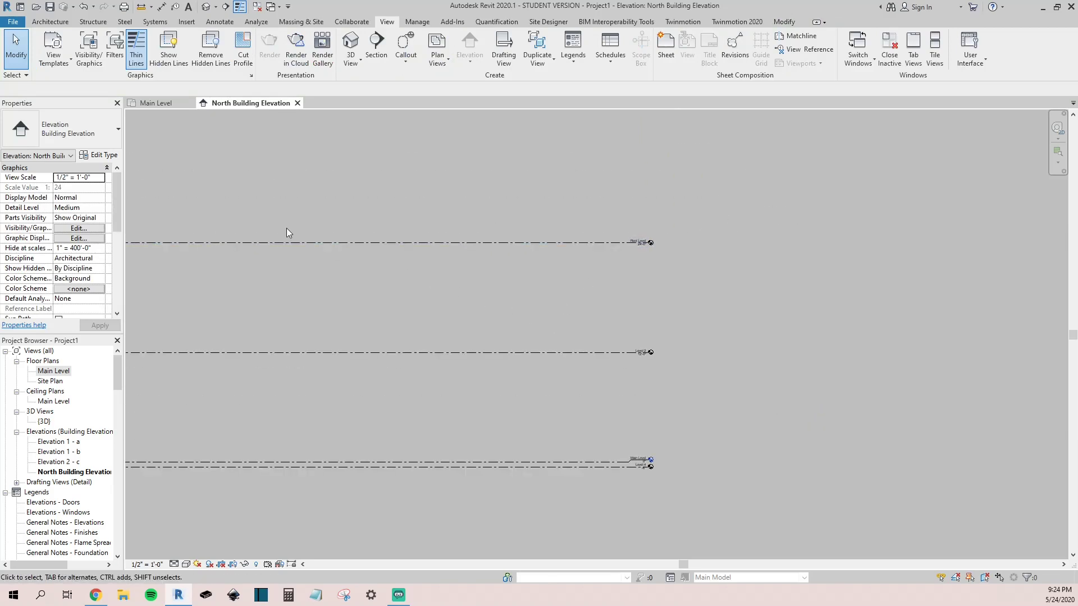
double_click(51, 372)
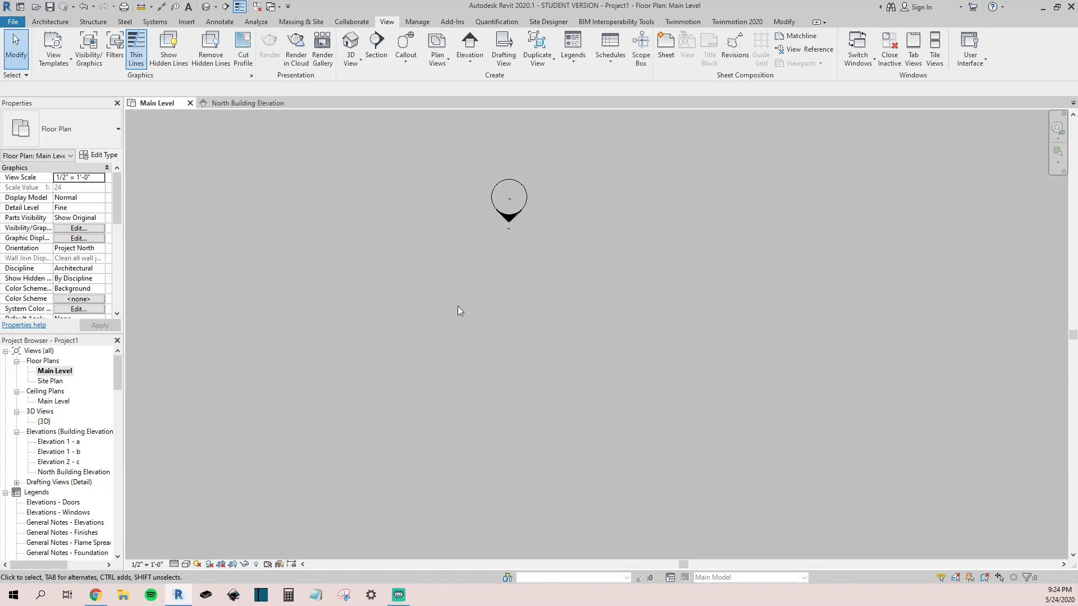
scroll(461, 247, down, 3)
scroll(452, 299, up, 2)
middle_drag(452, 299, 485, 293)
double_click(50, 382)
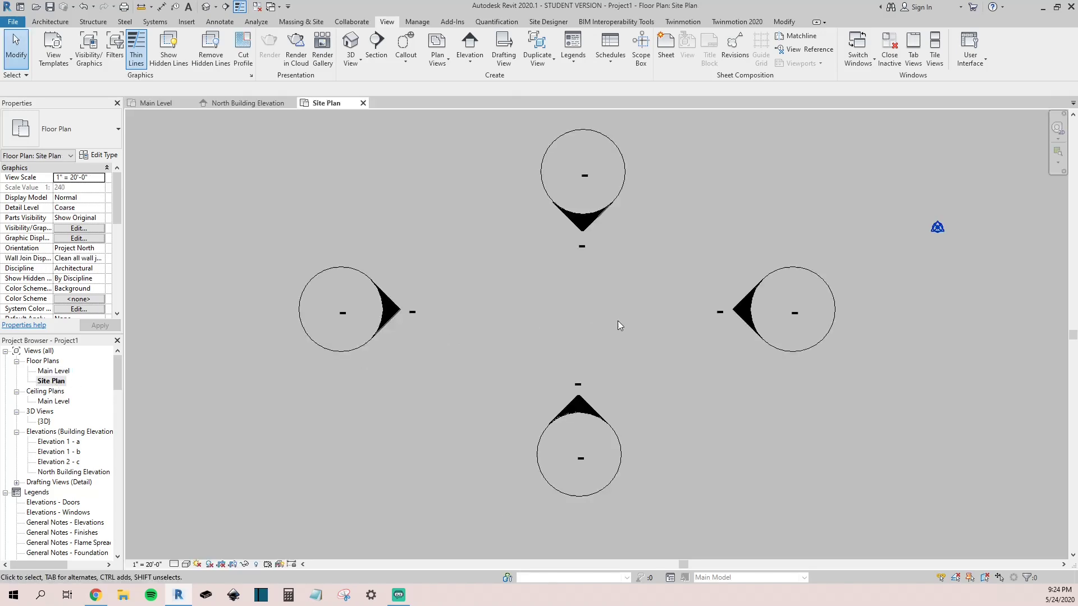
scroll(484, 311, down, 2)
scroll(474, 307, up, 3)
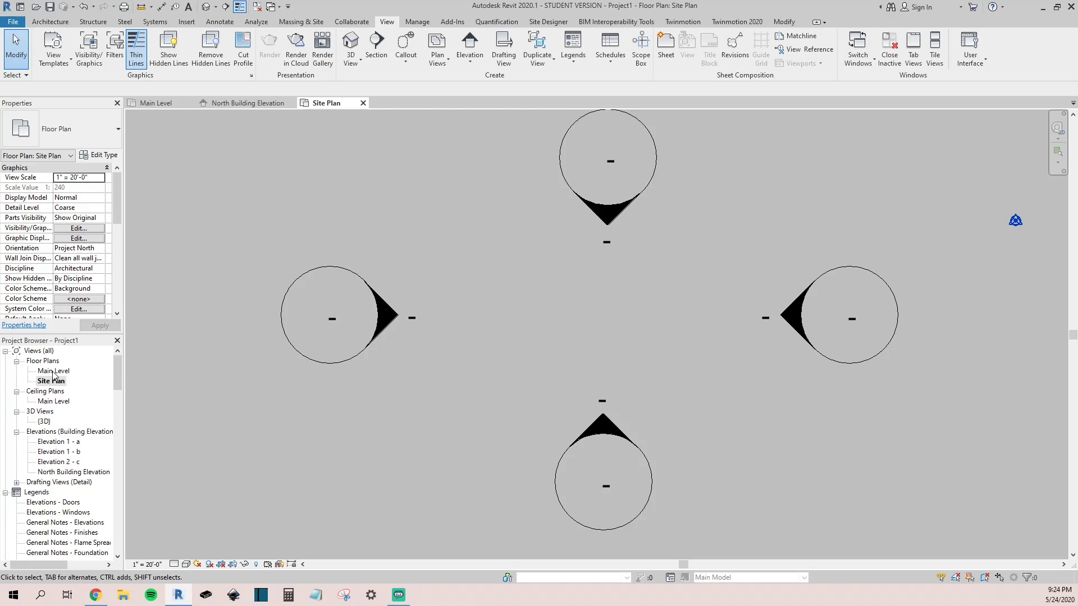
double_click(53, 371)
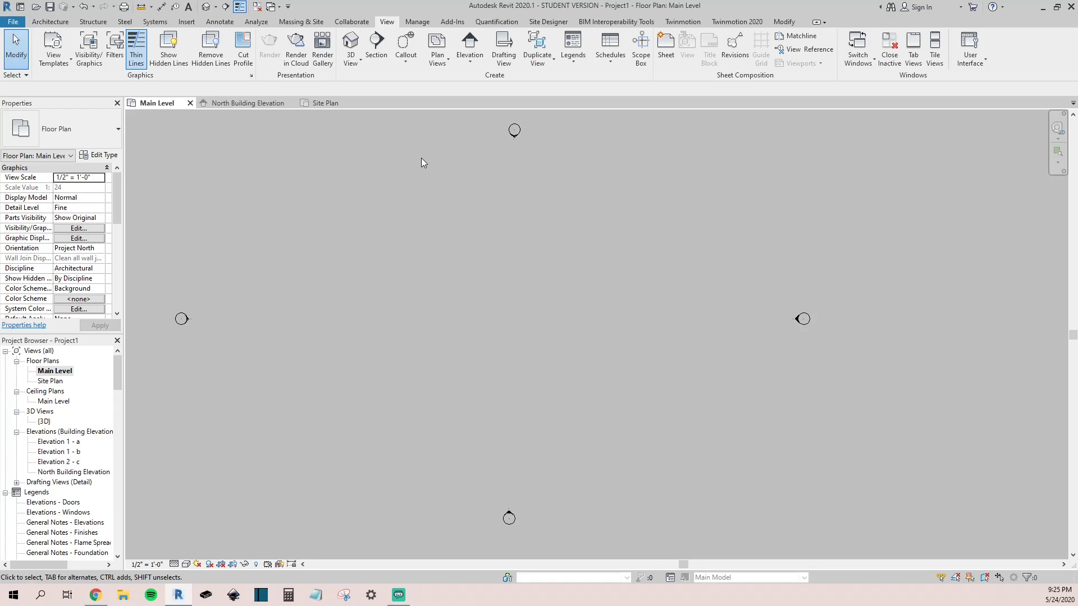
click(439, 62)
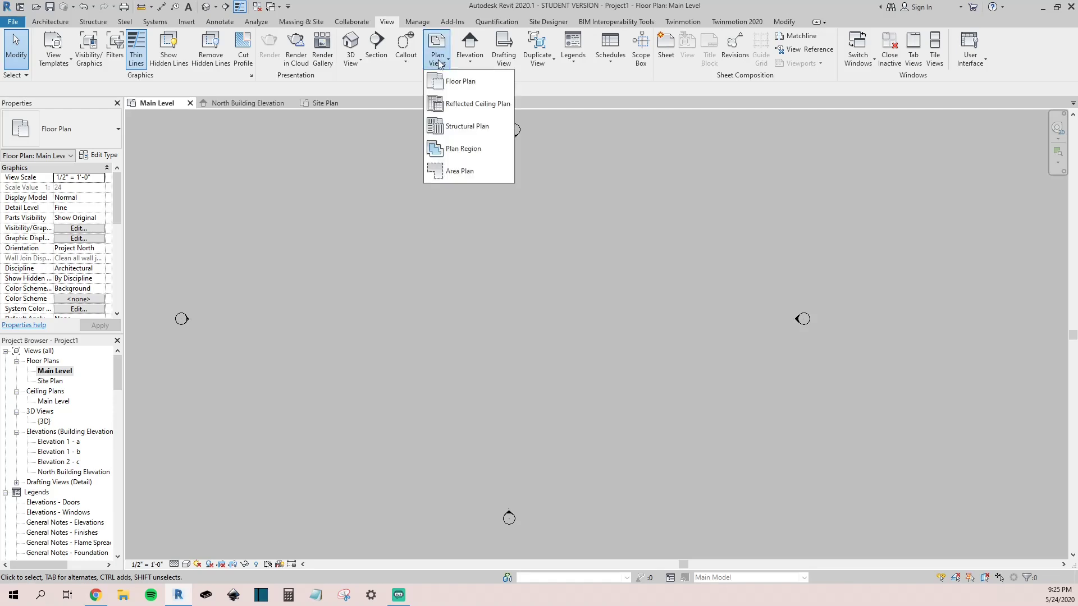
click(459, 82)
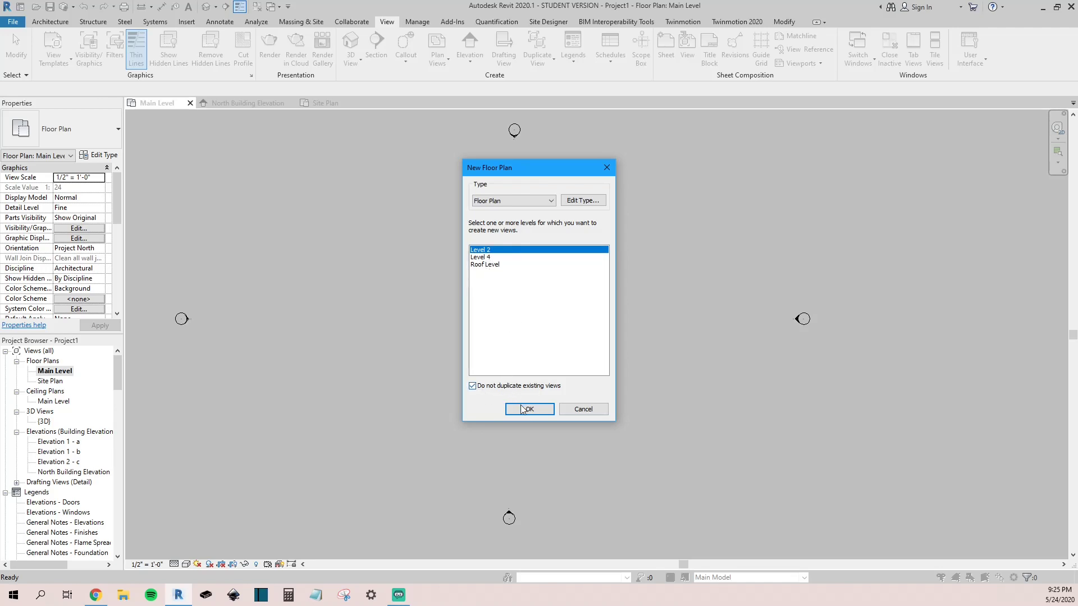
ctrl+click(484, 265)
ctrl+click(490, 257)
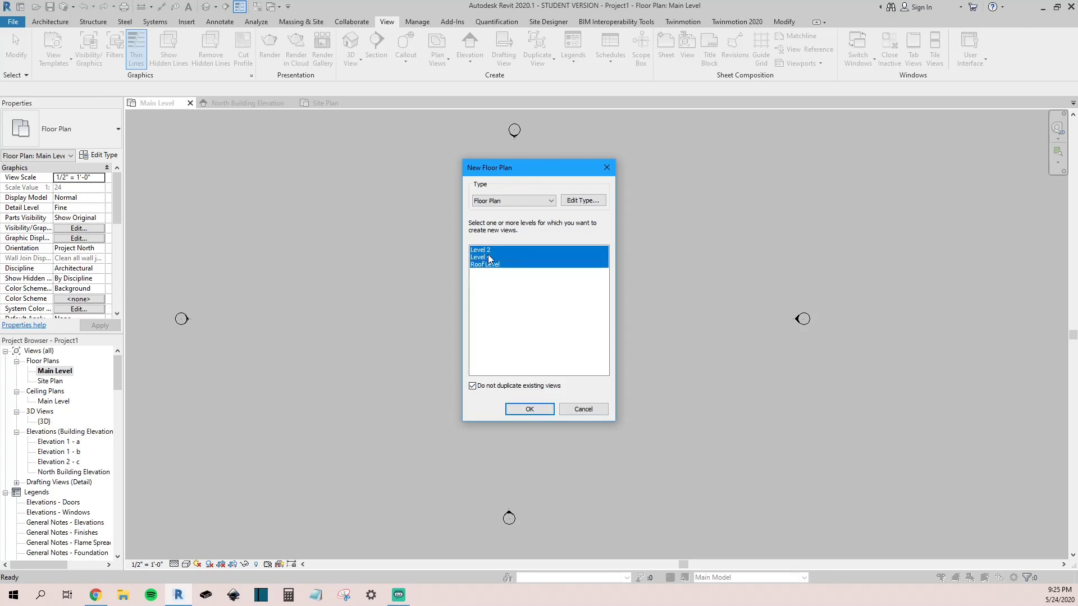
ctrl+click(490, 256)
click(492, 251)
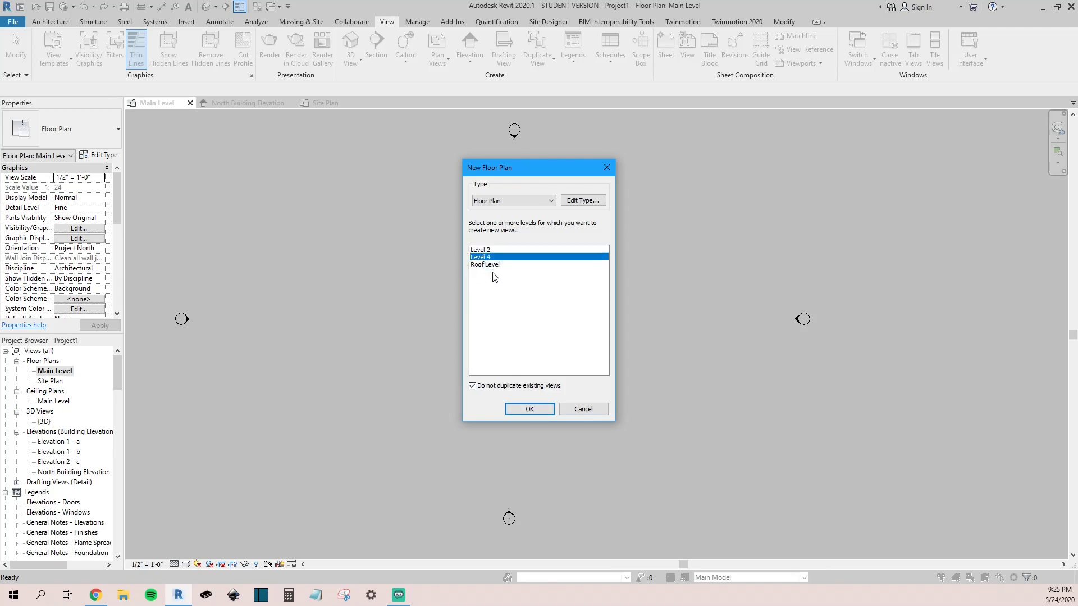
shift+click(489, 265)
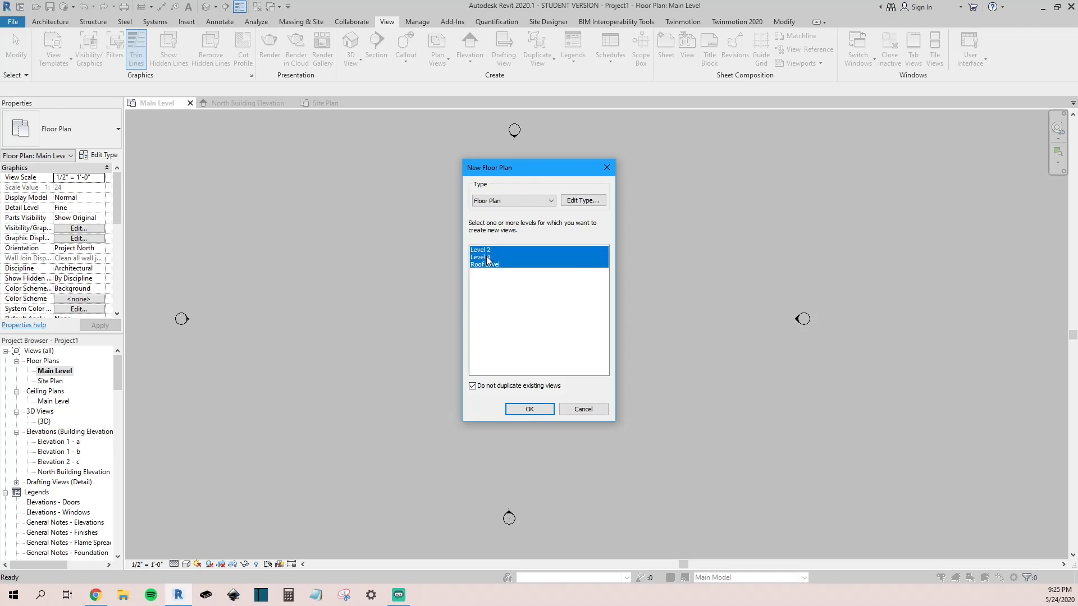
shift+click(488, 259)
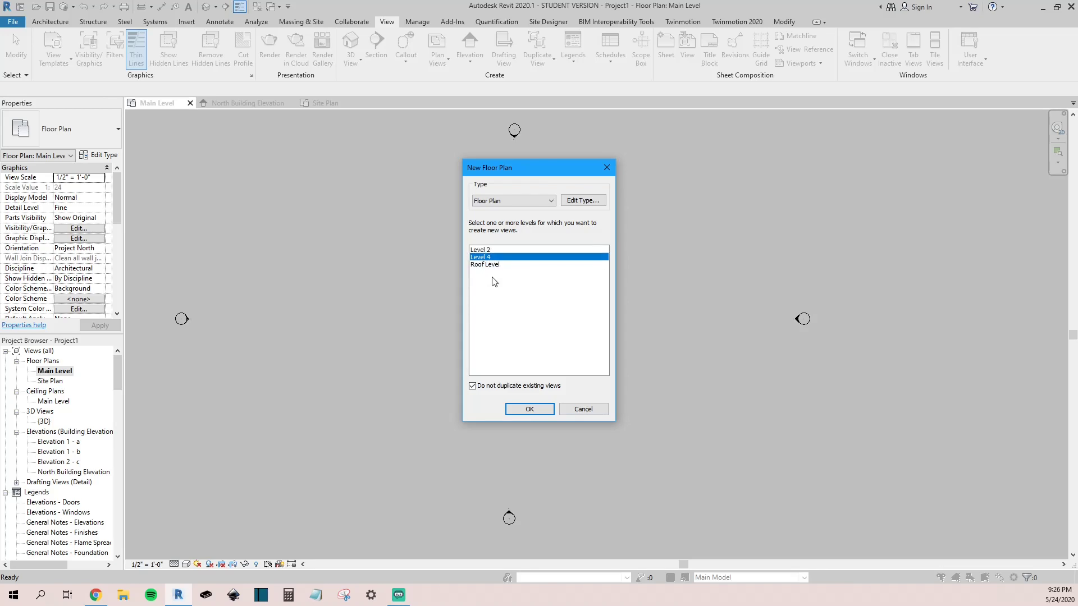
key(Escape)
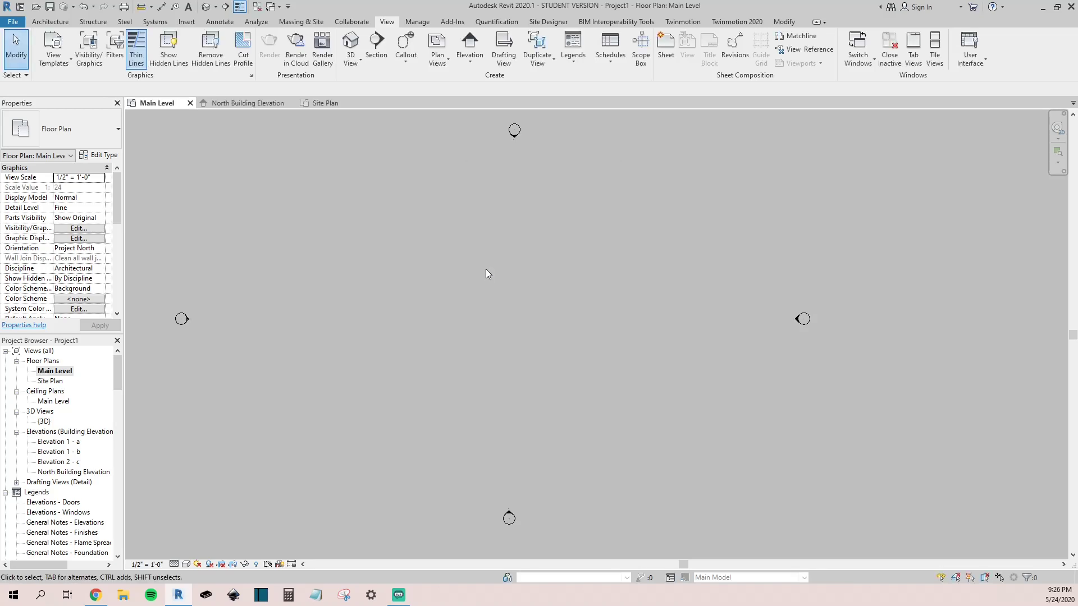
Create new floor plan views for Level 2 and Roof Level, leaving out Level 4.
click(441, 56)
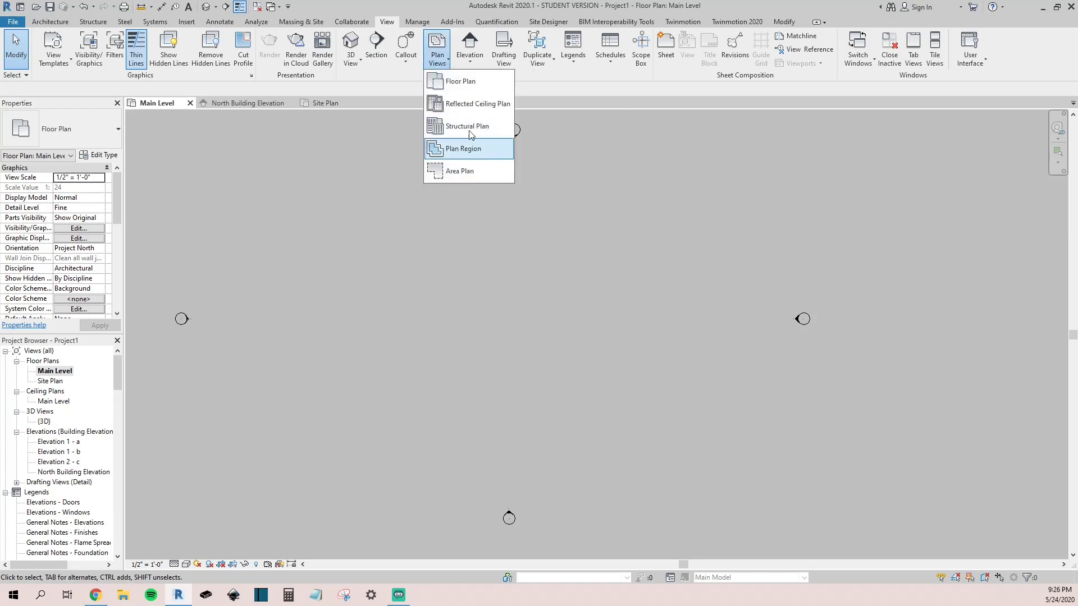
click(470, 82)
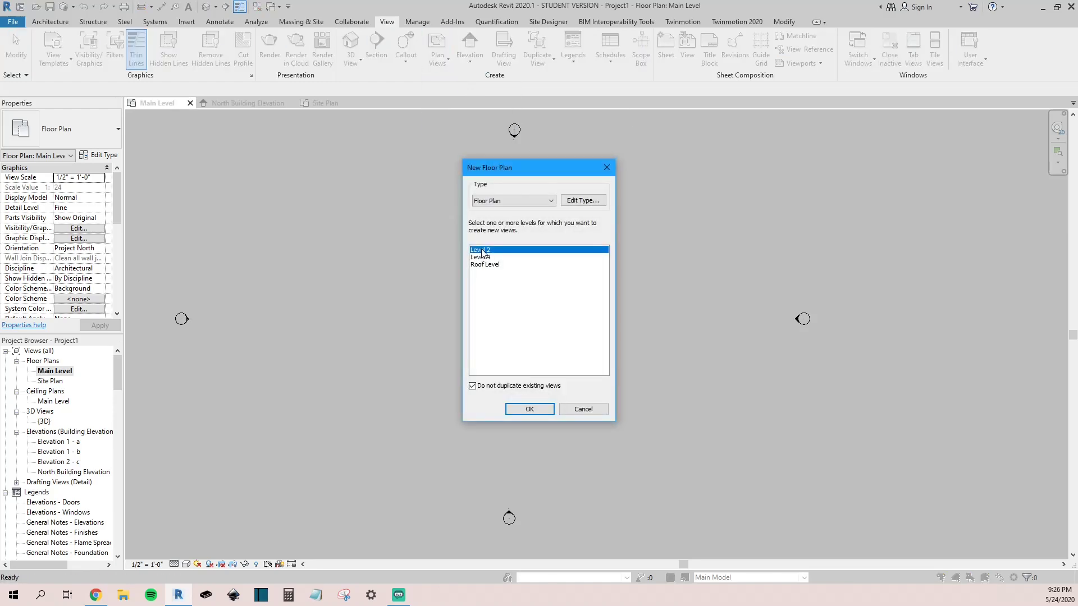
ctrl+click(486, 265)
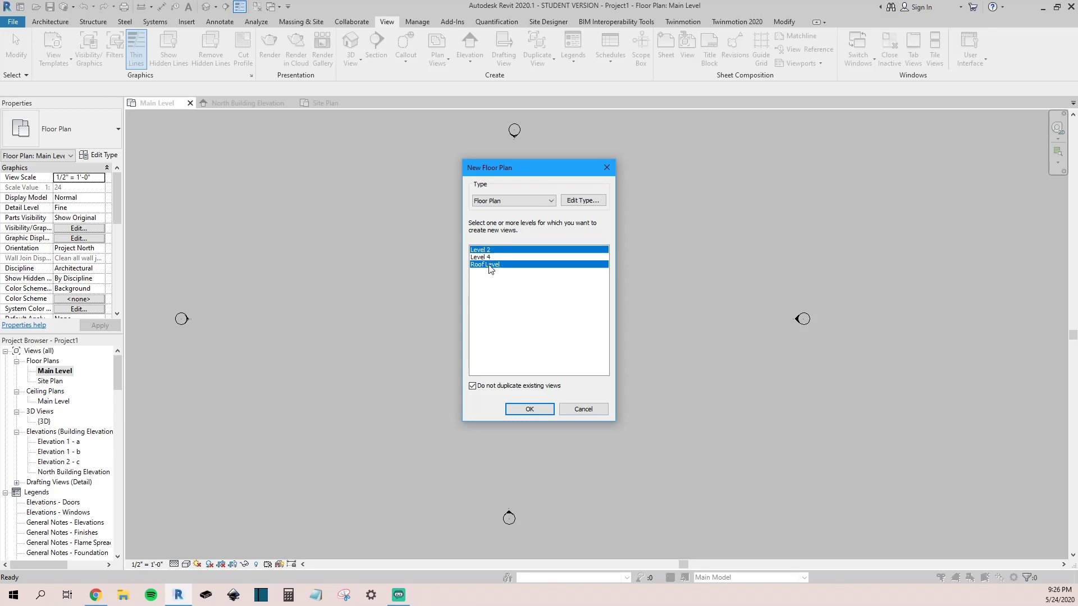
click(523, 409)
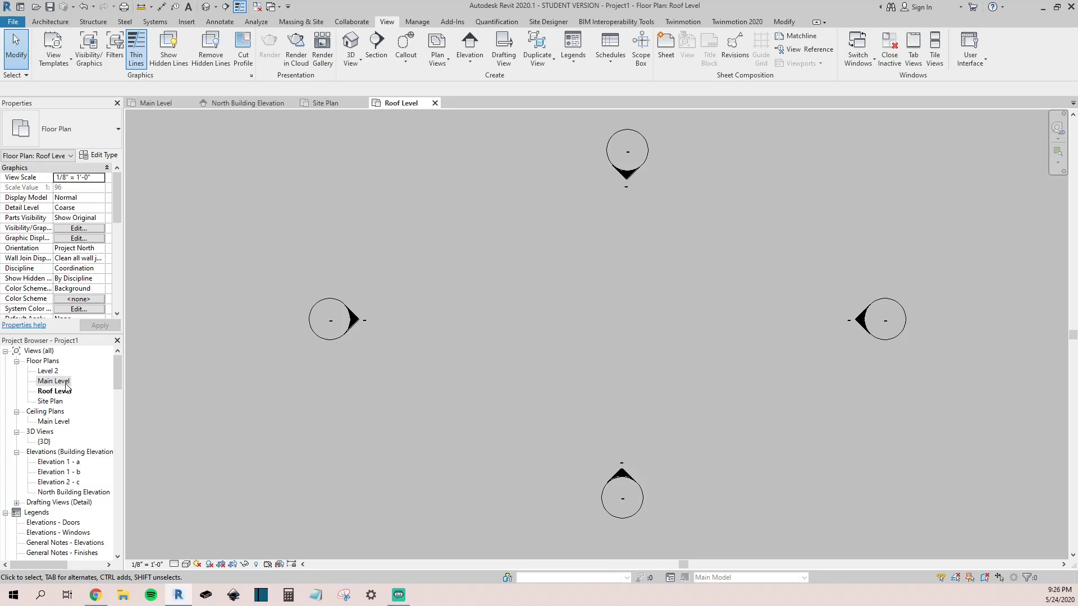
scroll(467, 314, down, 3)
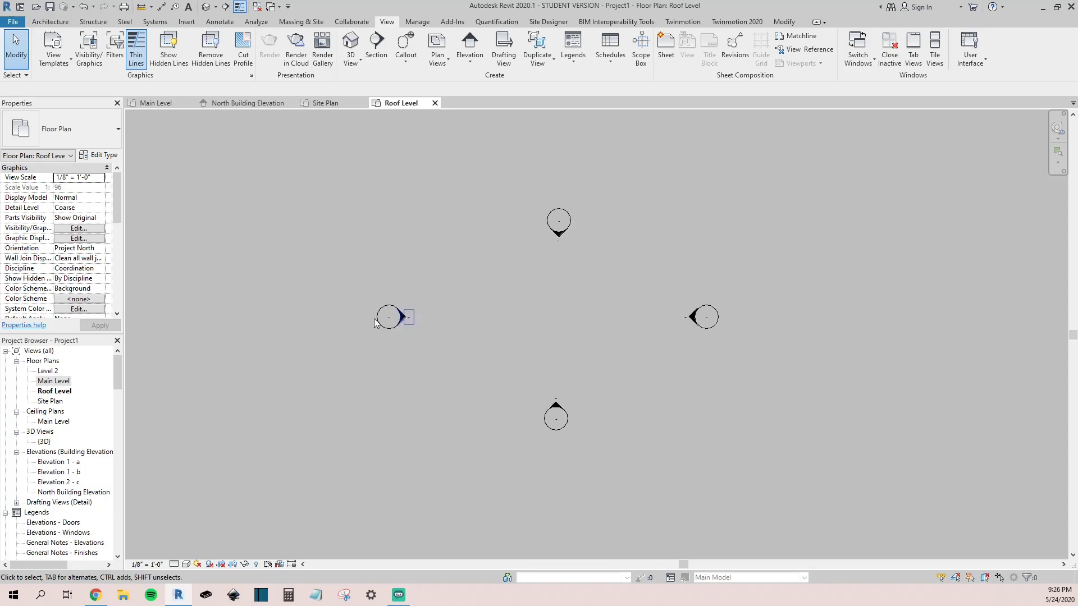
scroll(510, 287, up, 2)
middle_drag(520, 328, 506, 303)
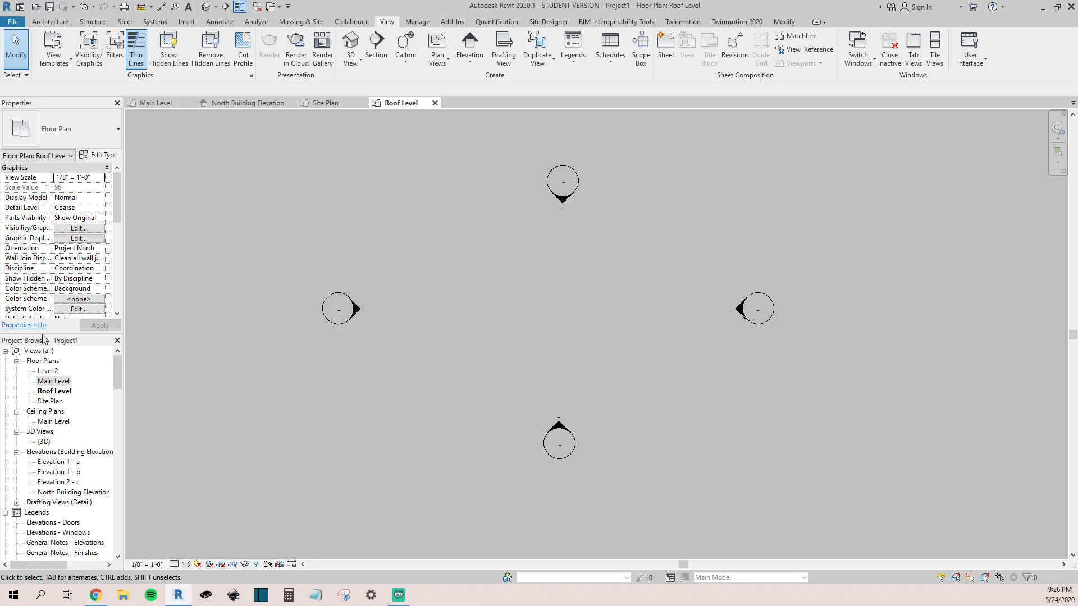
Close the Project Browser and the Properties palette to clear the area beside the Roof Level plan.
click(117, 344)
click(117, 104)
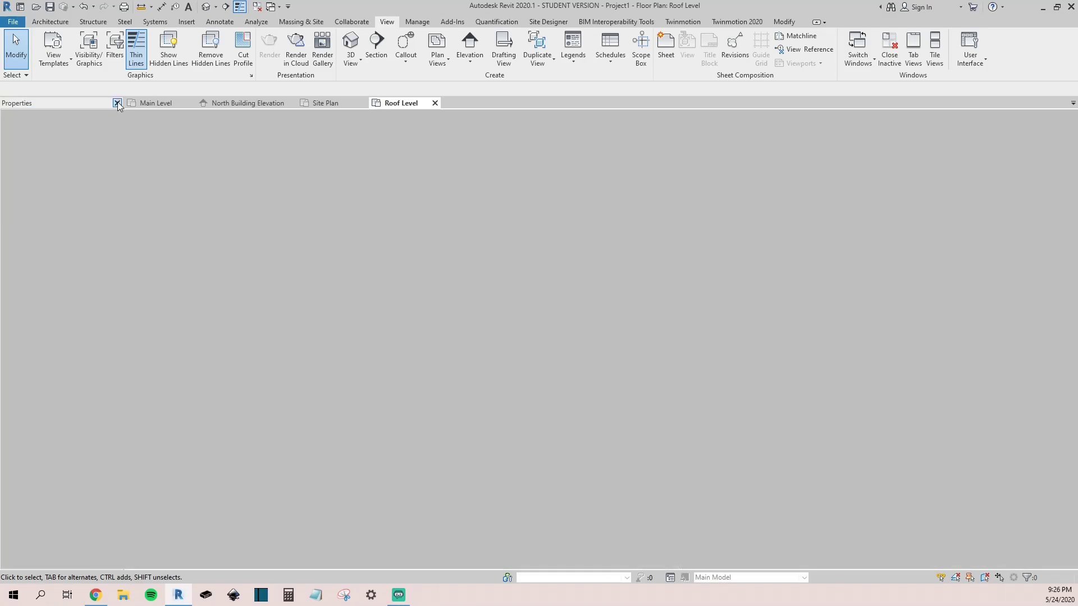
right_click(346, 285)
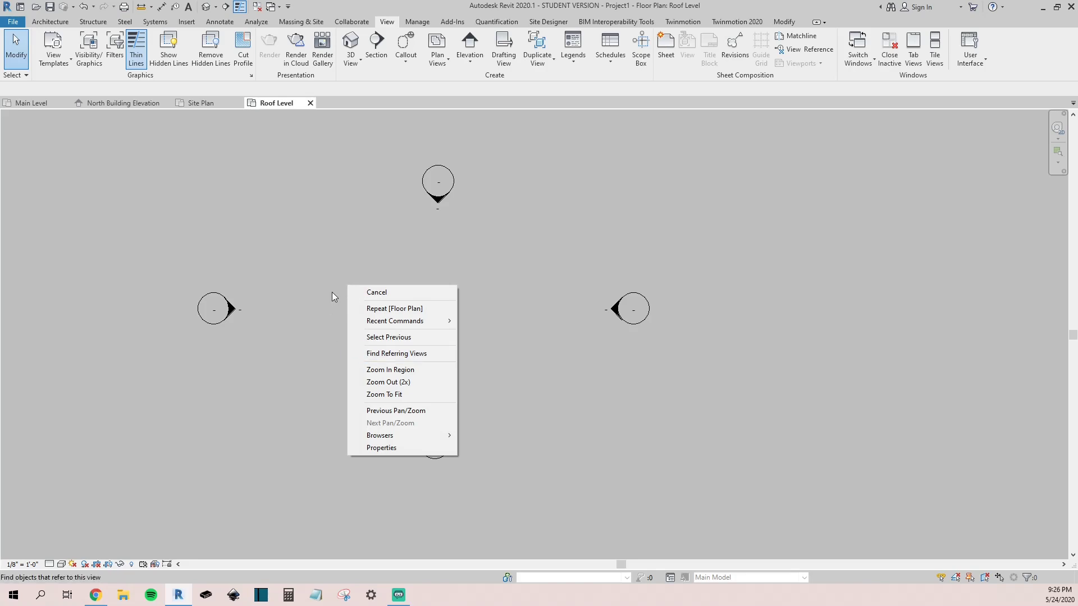
click(367, 268)
middle_drag(464, 286, 460, 285)
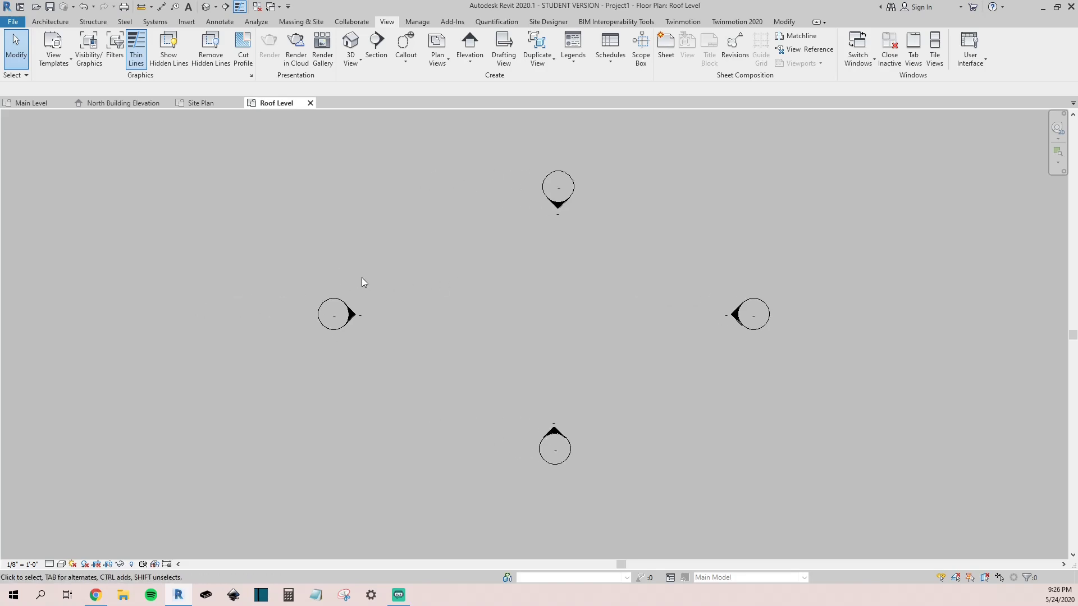
Restore the Properties palette and the Project Browser beside the Roof Level plan.
scroll(370, 279, down, 2)
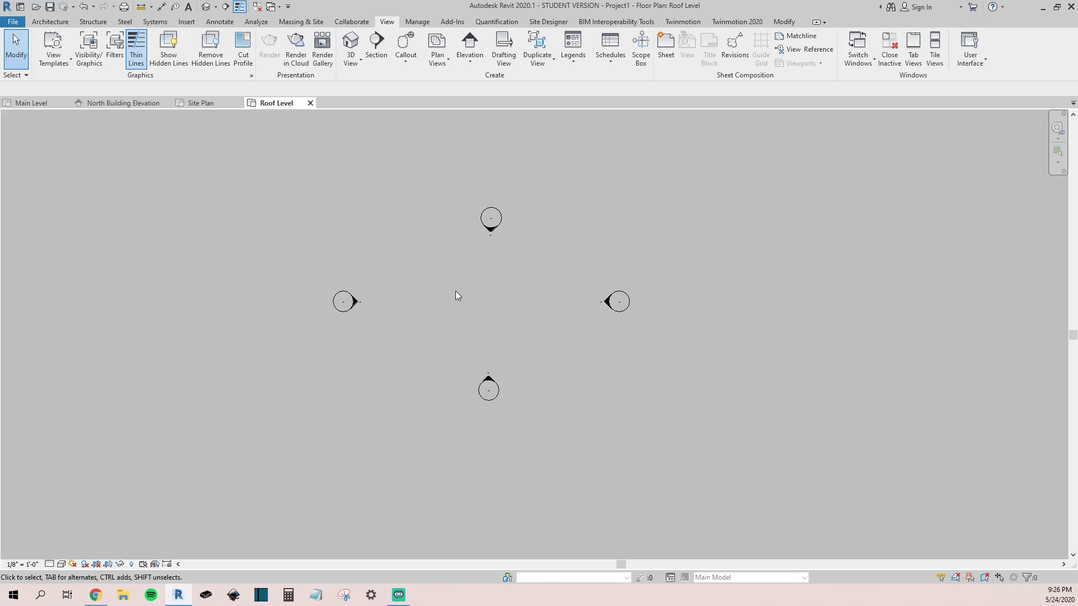
right_click(447, 273)
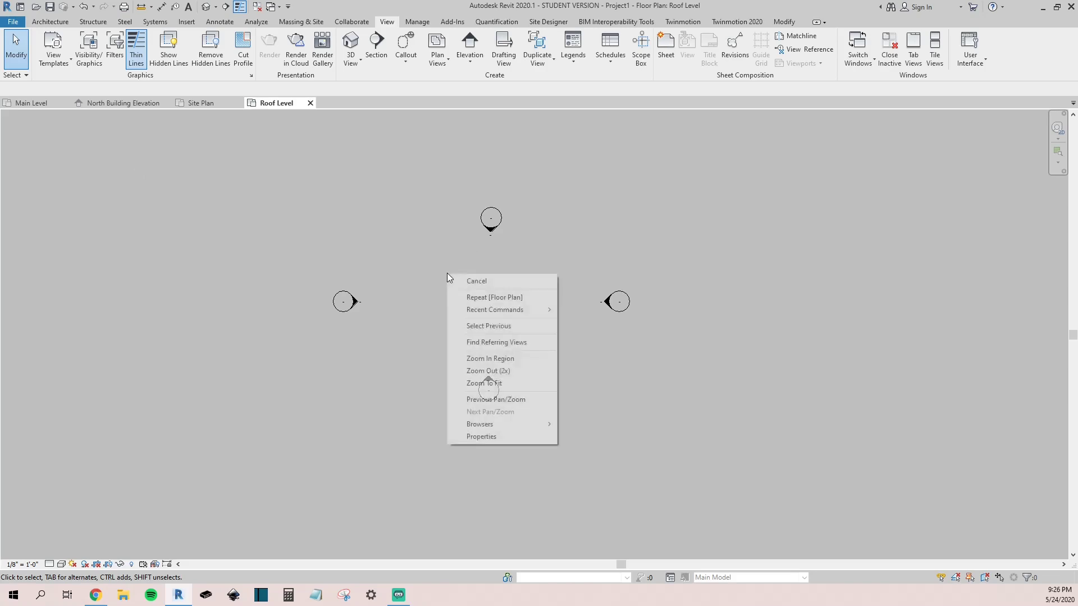
click(492, 436)
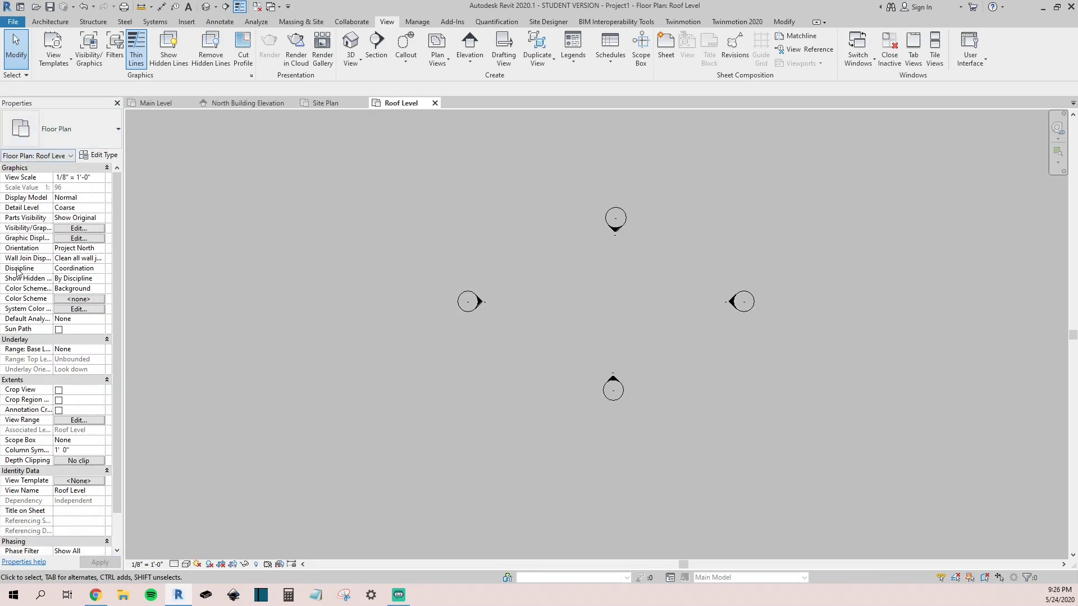
right_click(577, 294)
mouse_move(622, 444)
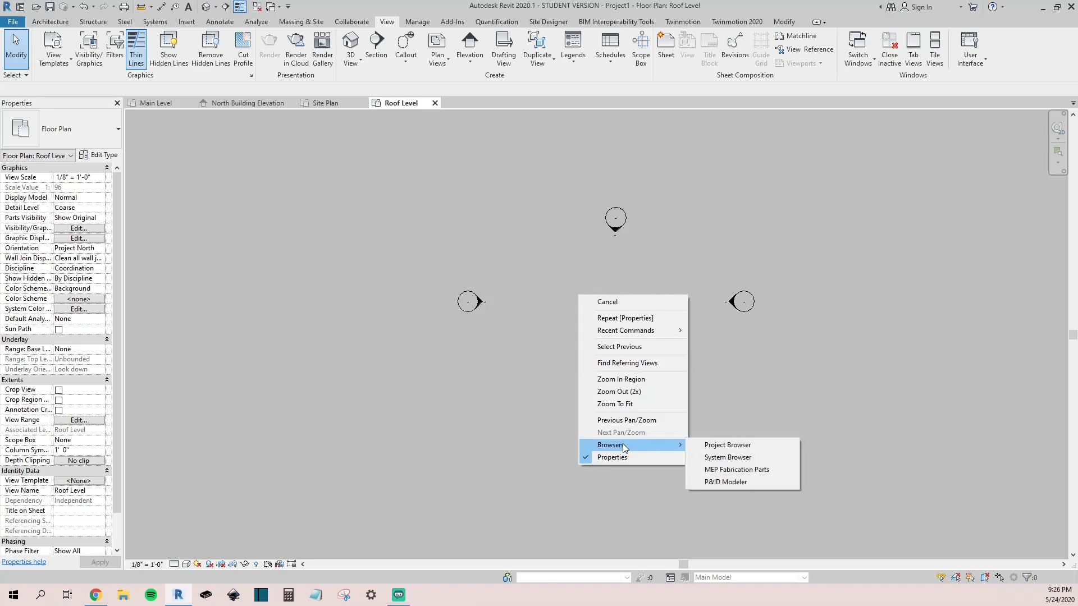
click(733, 445)
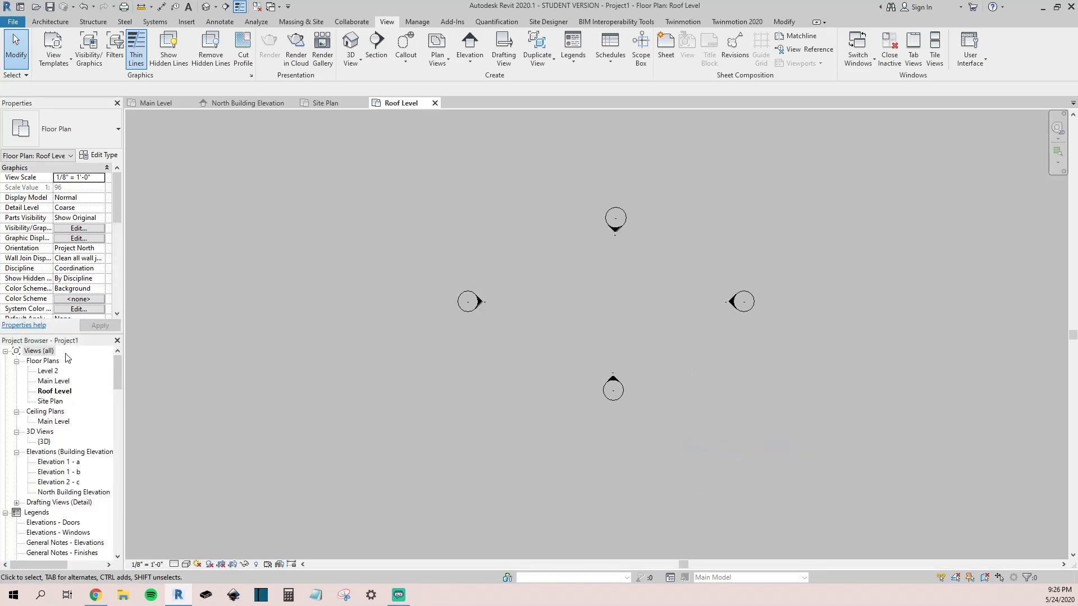
Widen the docked palettes and detach the Project Browser, trying other docking positions before floating it over the drawing area.
scroll(76, 441, down, 3)
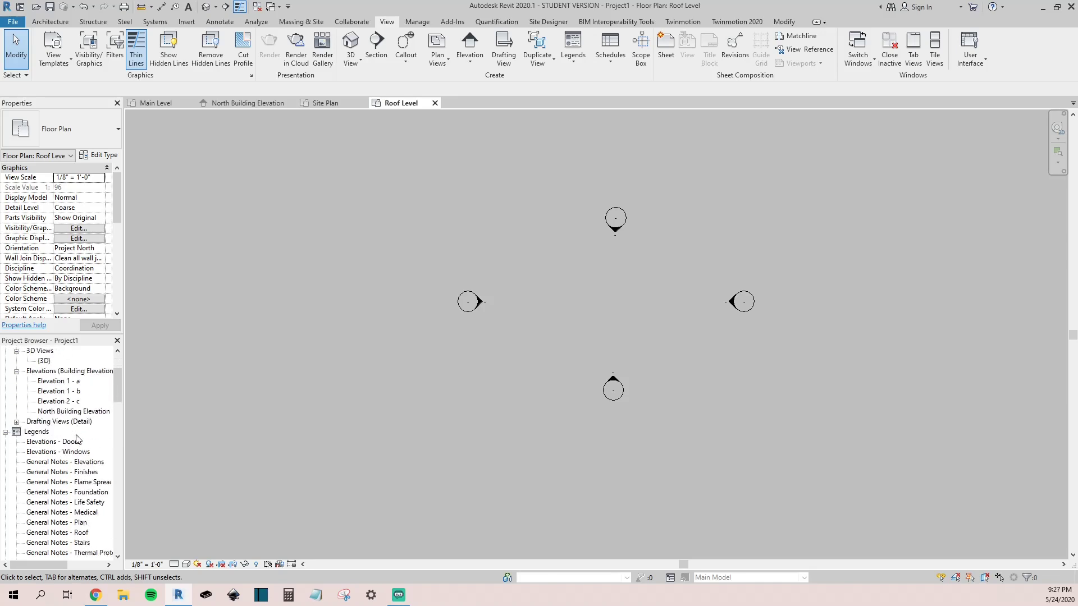
drag(126, 432, 152, 429)
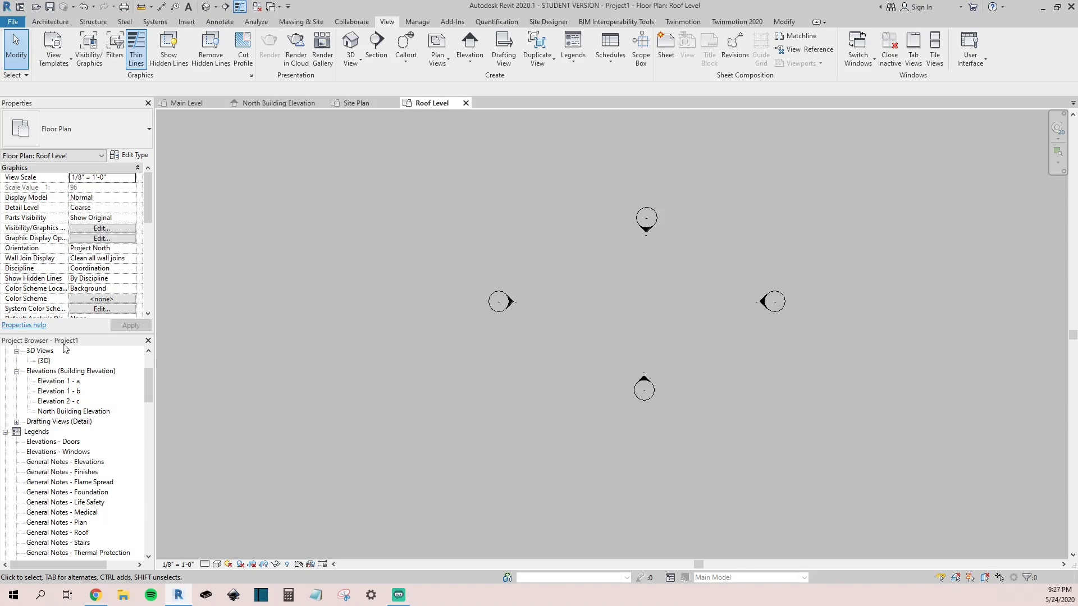
drag(66, 347, 1065, 222)
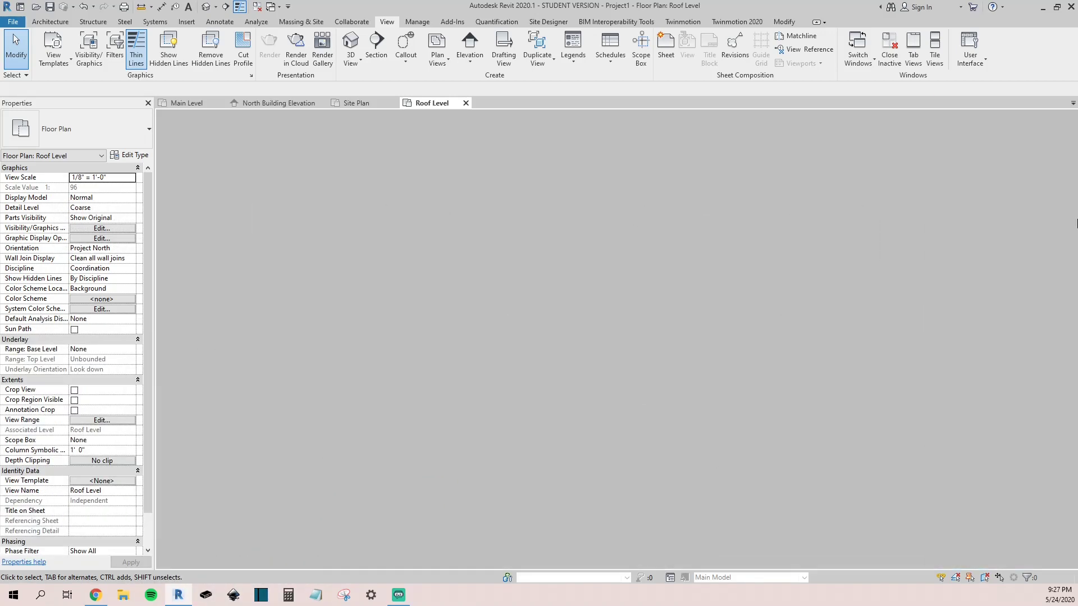
drag(963, 107, 759, 573)
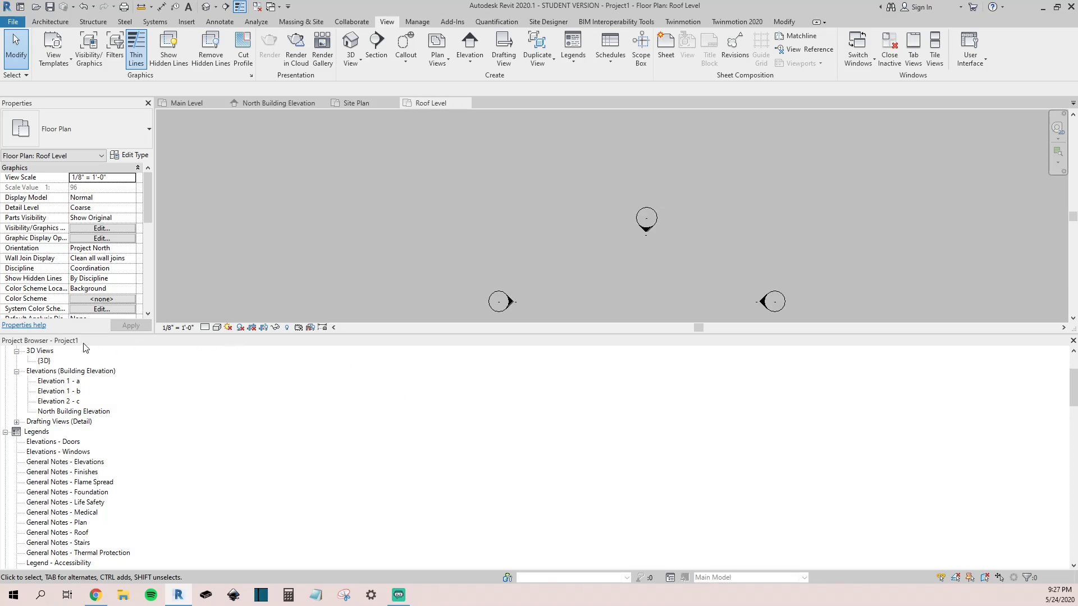
drag(71, 341, 319, 282)
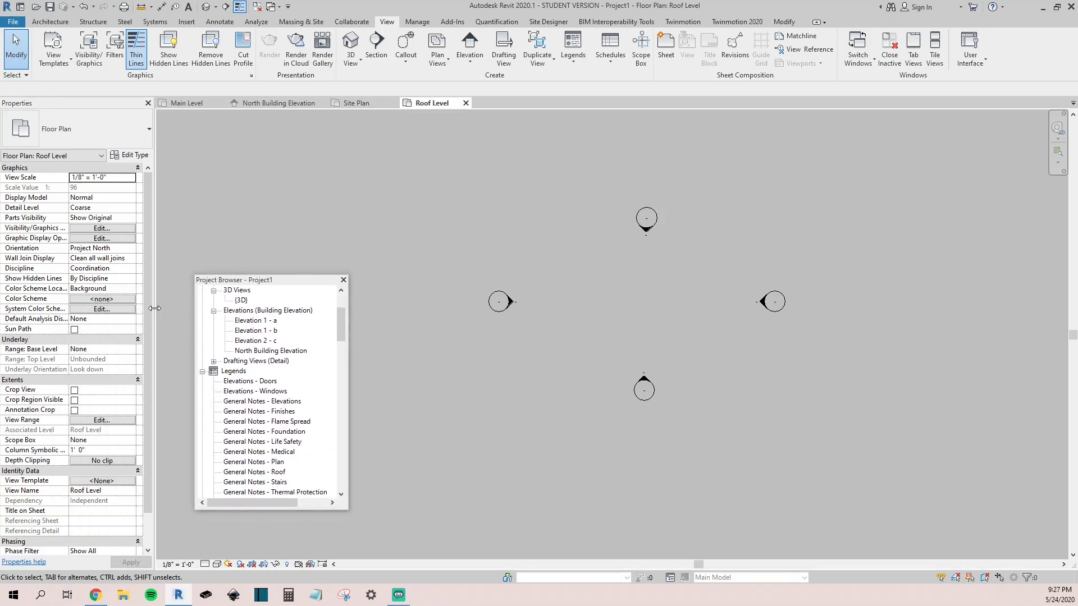
Narrow the Properties palette slightly, dock the Project Browser with it as one tabbed group, and switch between the two.
drag(155, 308, 145, 308)
drag(240, 280, 47, 110)
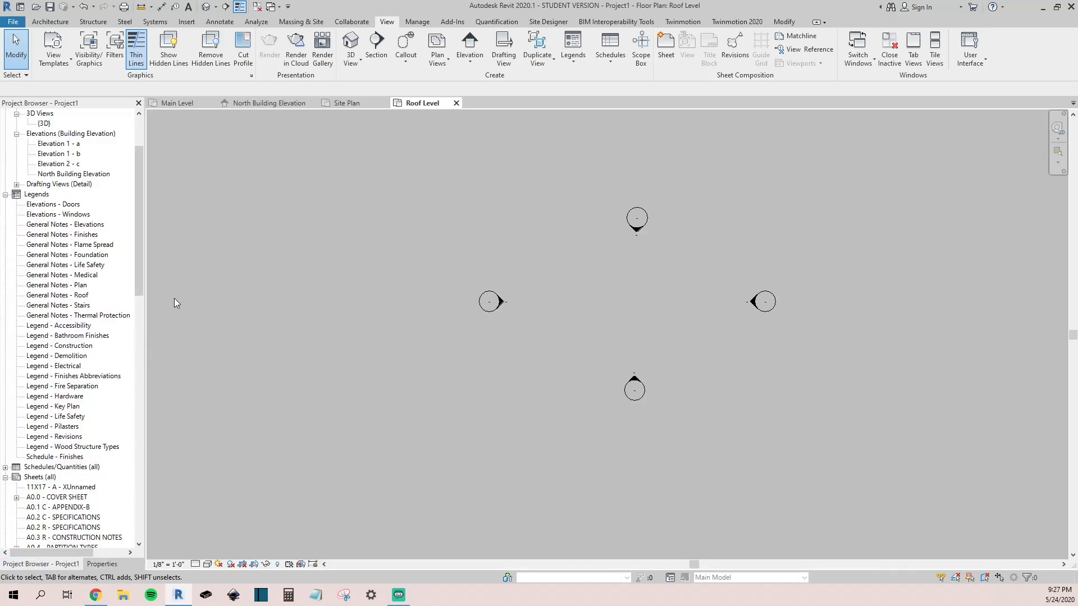
click(101, 564)
click(65, 565)
click(94, 566)
click(73, 566)
Undock the combined palette group, float it at the drawing area's upper-left corner, and close it.
drag(102, 104, 221, 215)
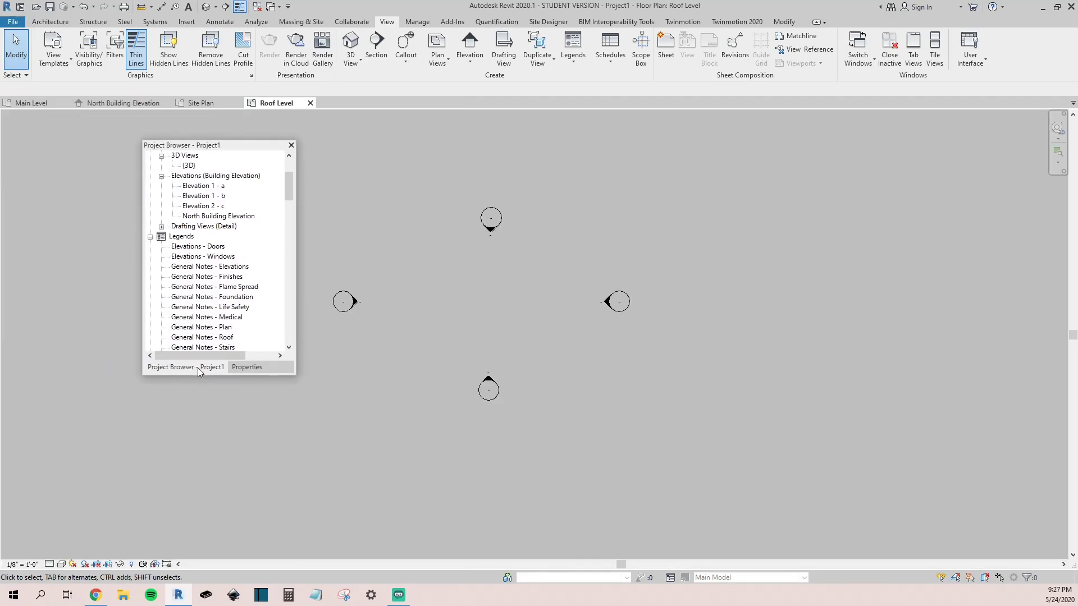
drag(211, 147, 68, 121)
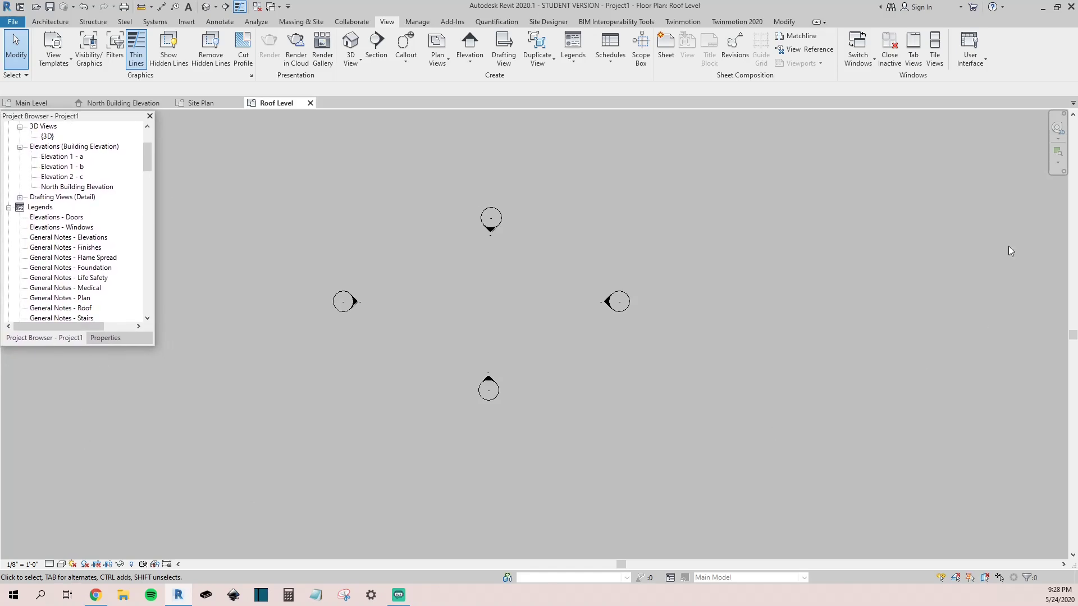
click(149, 115)
Reopen Properties and the Project Browser as a floating tabbed group, and leave the Project Browser in front.
right_click(476, 292)
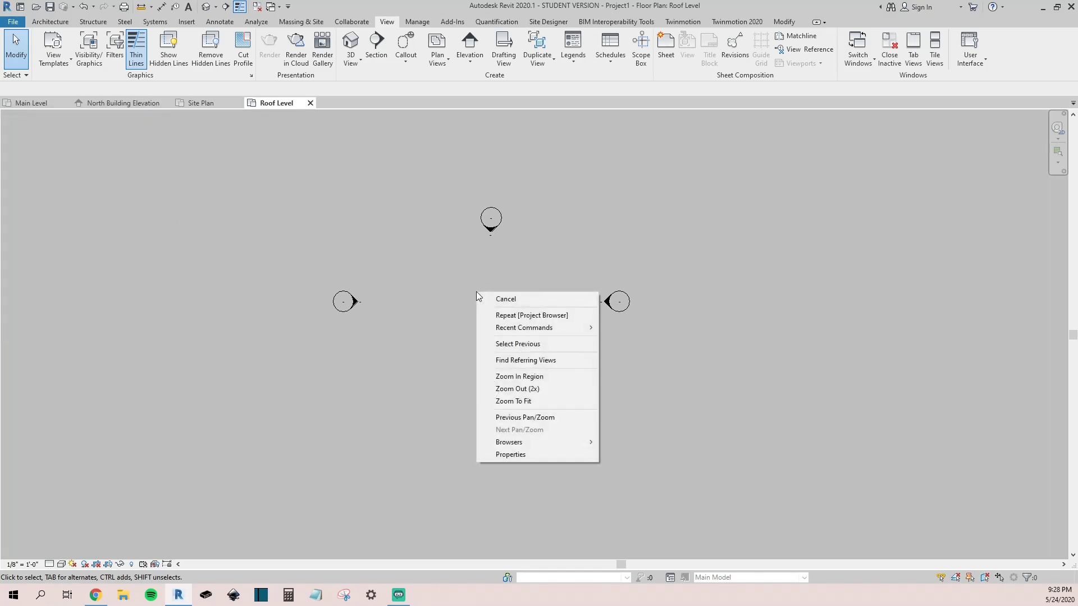
click(519, 459)
right_click(442, 296)
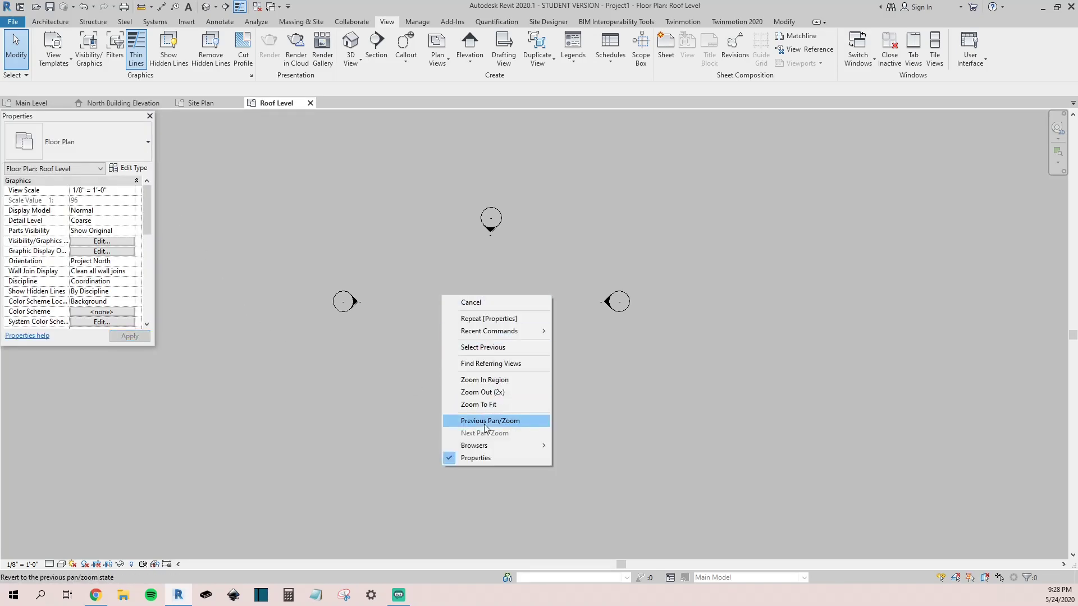
mouse_move(486, 445)
click(581, 446)
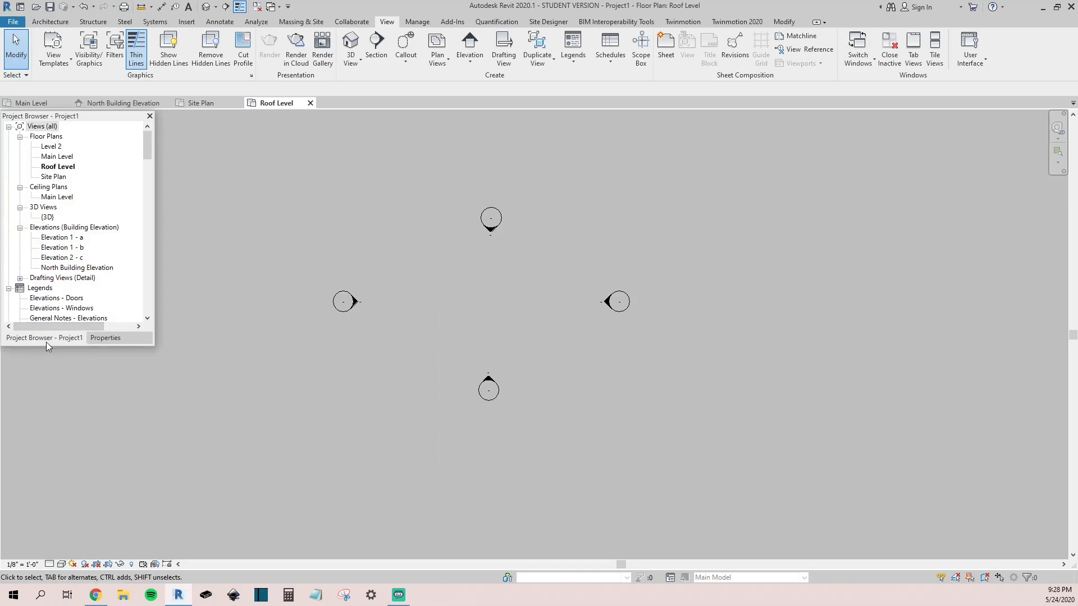
click(91, 339)
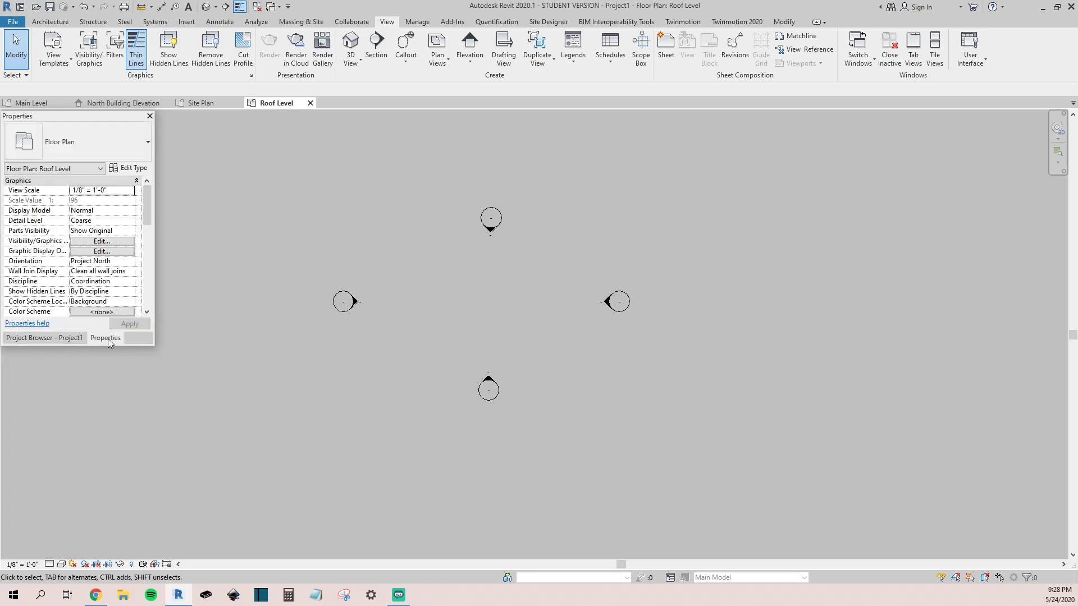
click(69, 338)
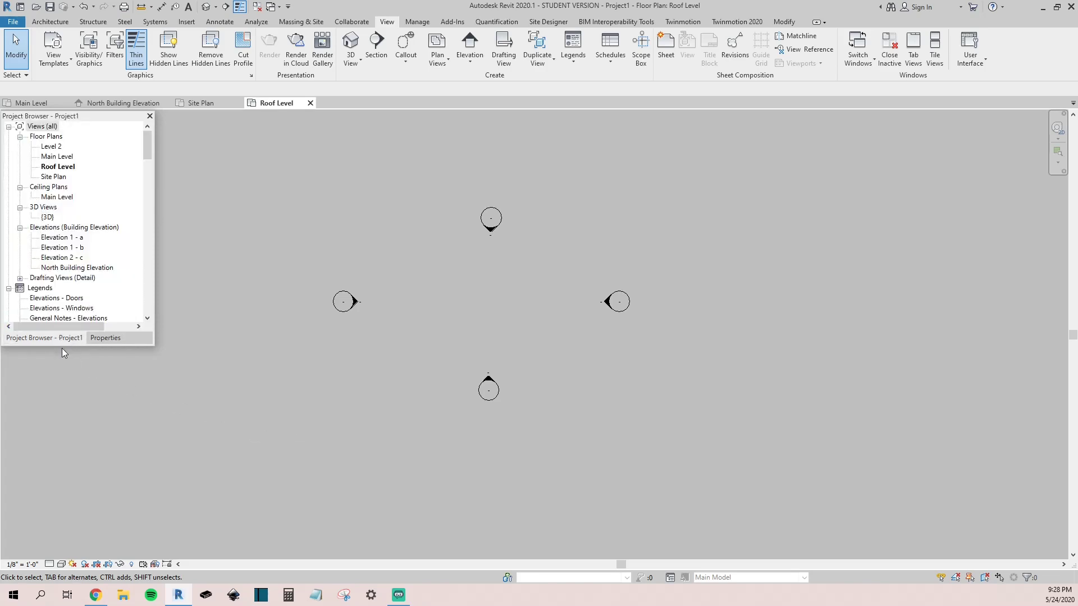
Separate the Project Browser from its tabbed group and float it directly below the Properties palette.
drag(54, 339, 232, 349)
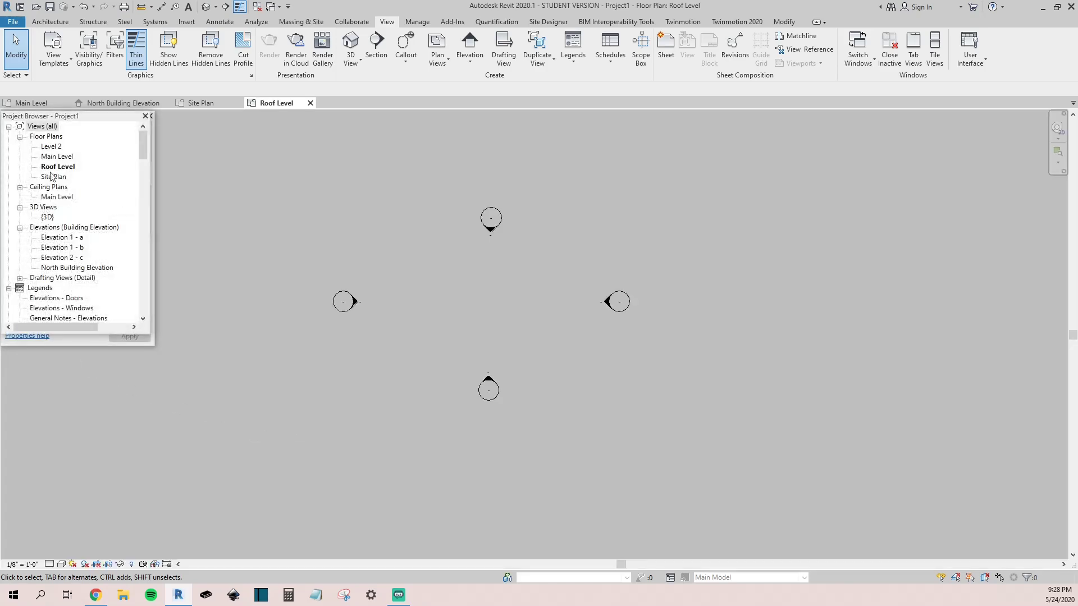
drag(54, 115, 56, 354)
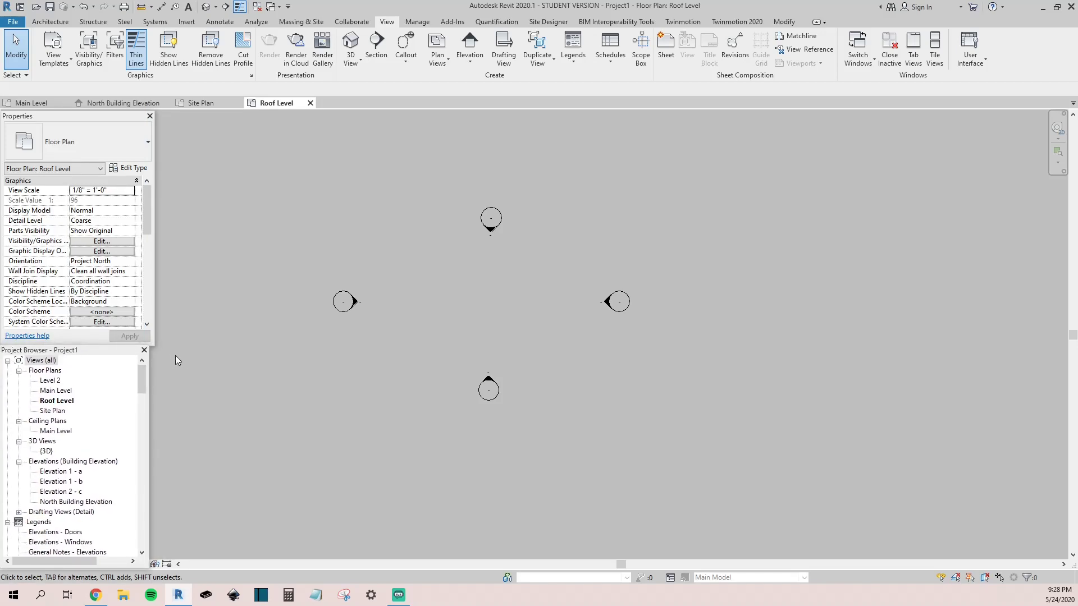
scroll(314, 223, down, 1)
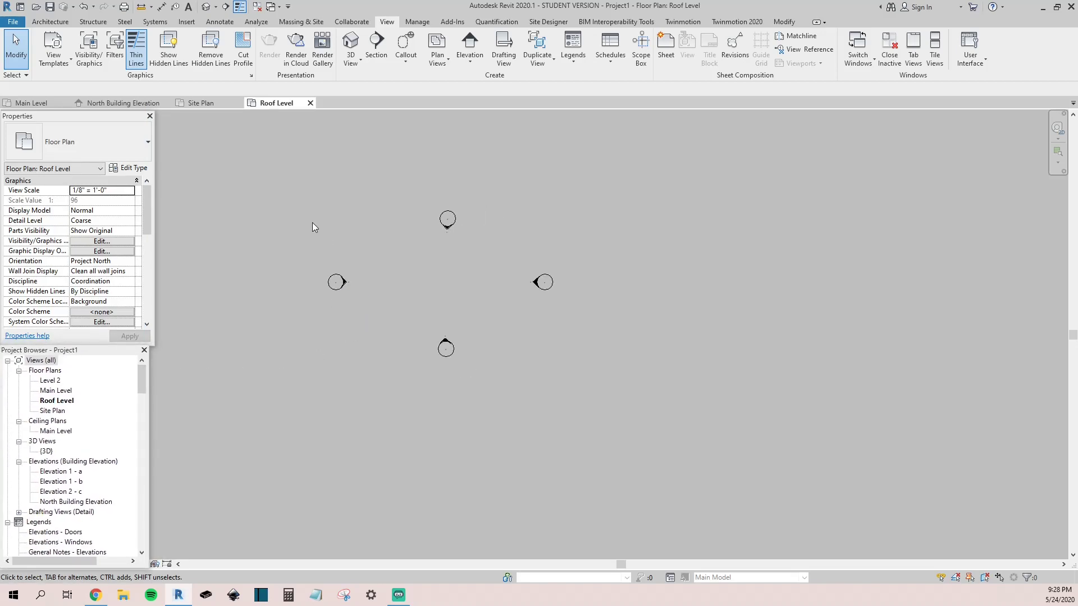
Open the Level 2 and Main Level floor plans and return to the Roof Level floor plan.
scroll(315, 218, up, 2)
double_click(53, 381)
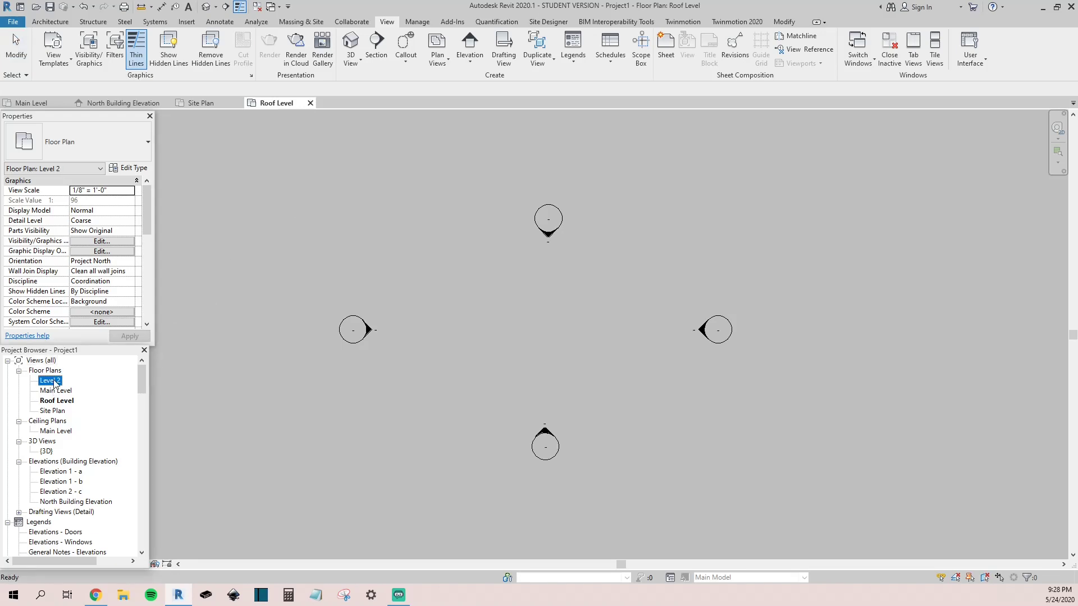
double_click(58, 391)
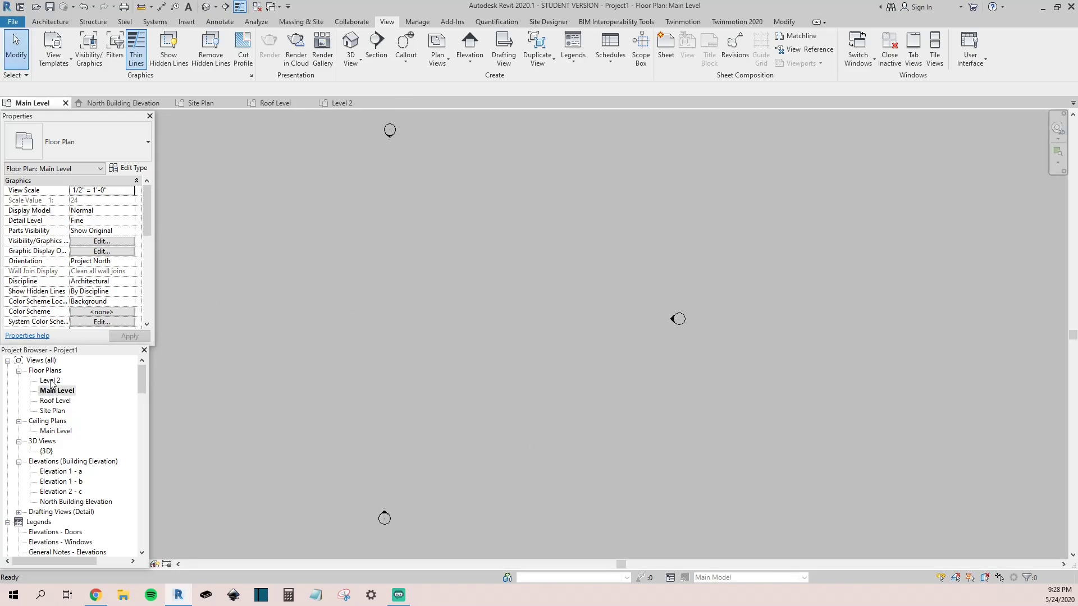
double_click(56, 401)
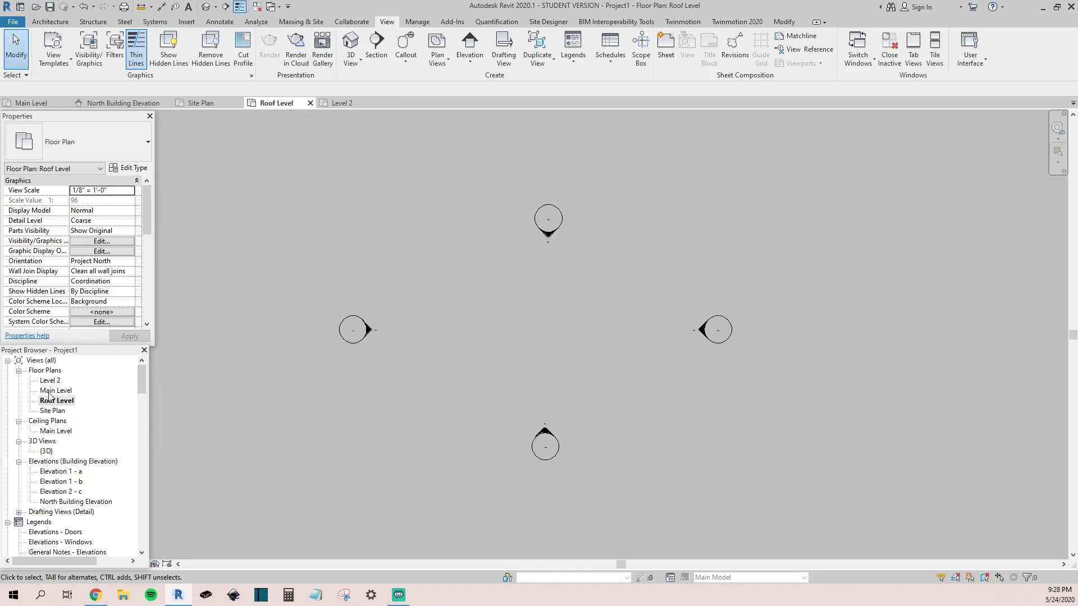
scroll(437, 354, down, 1)
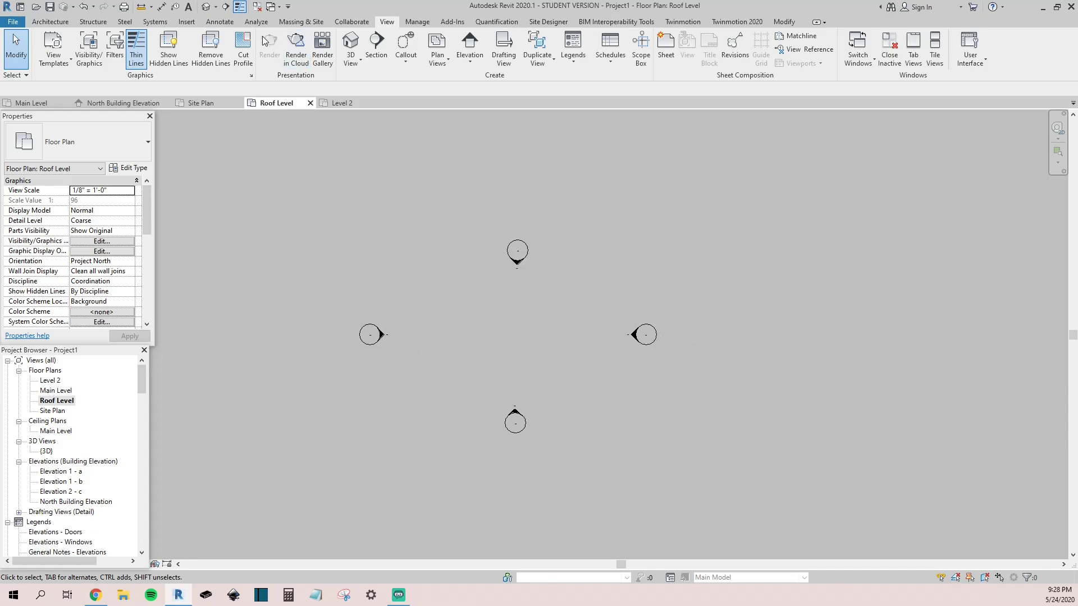
Review the model line weights for each view scale in the Line Weights settings, down to weight 16.
click(415, 22)
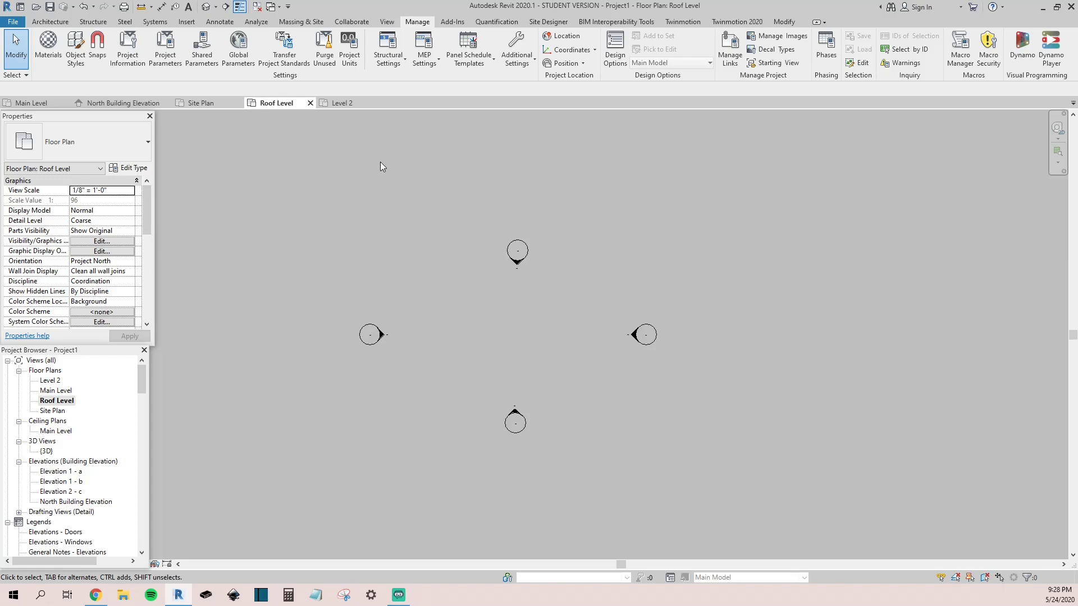
click(520, 67)
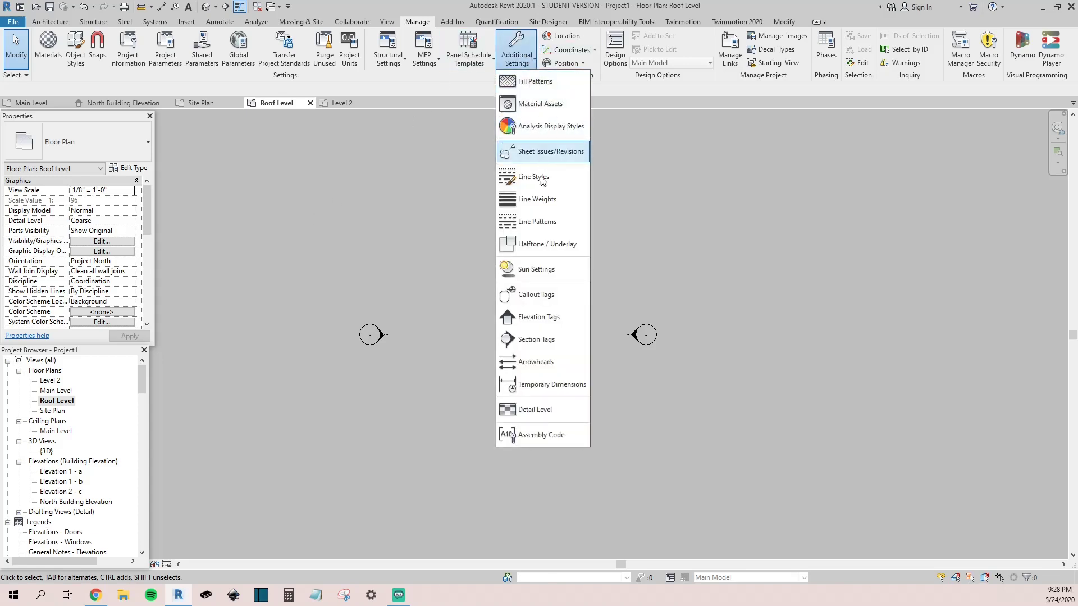
click(540, 199)
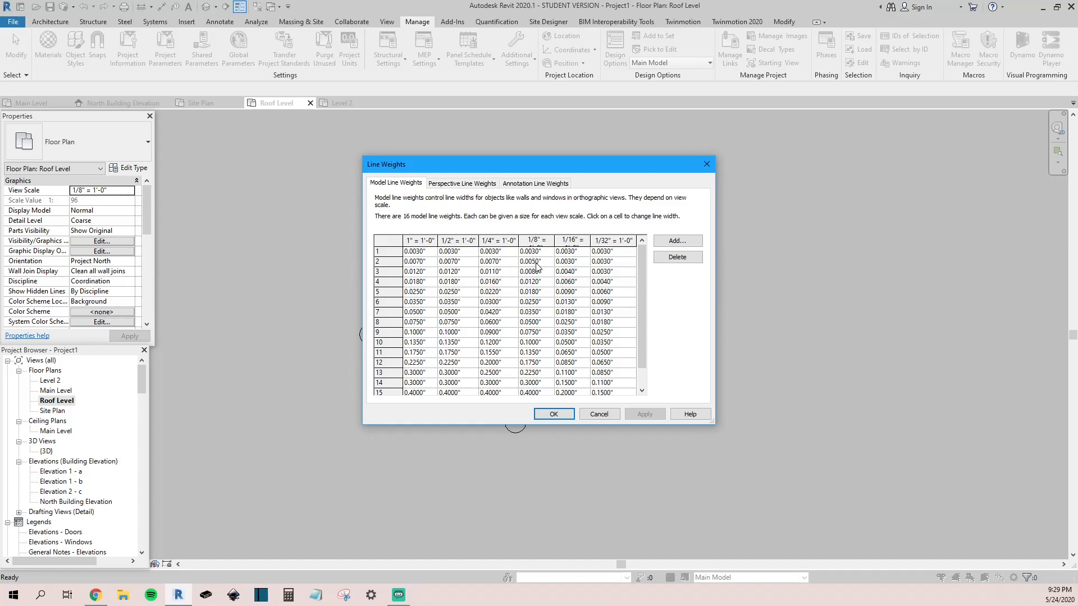
scroll(535, 278, down, 1)
scroll(534, 281, up, 1)
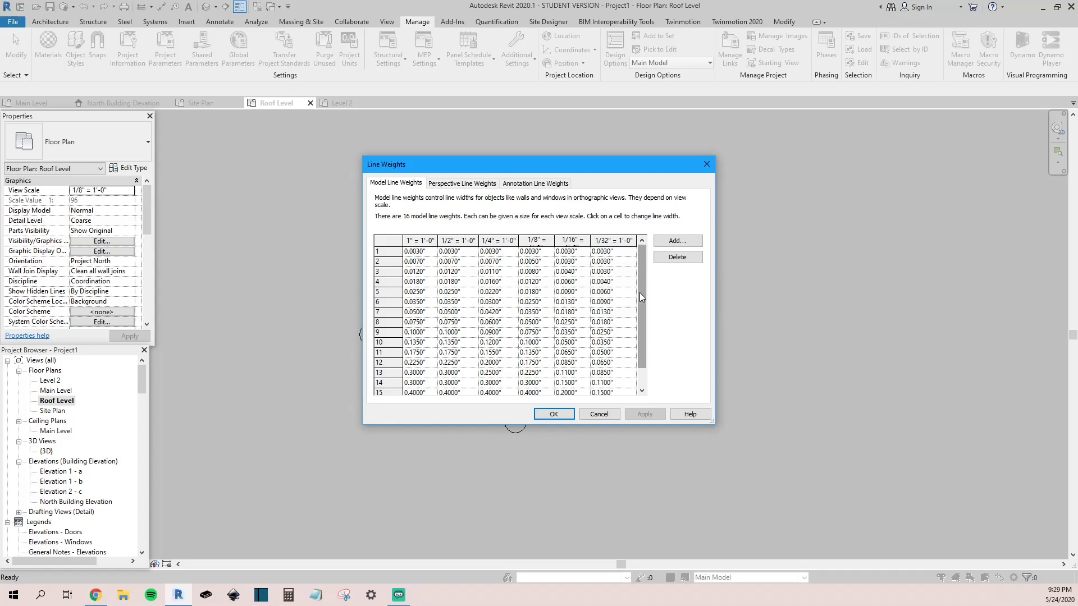
drag(639, 290, 643, 315)
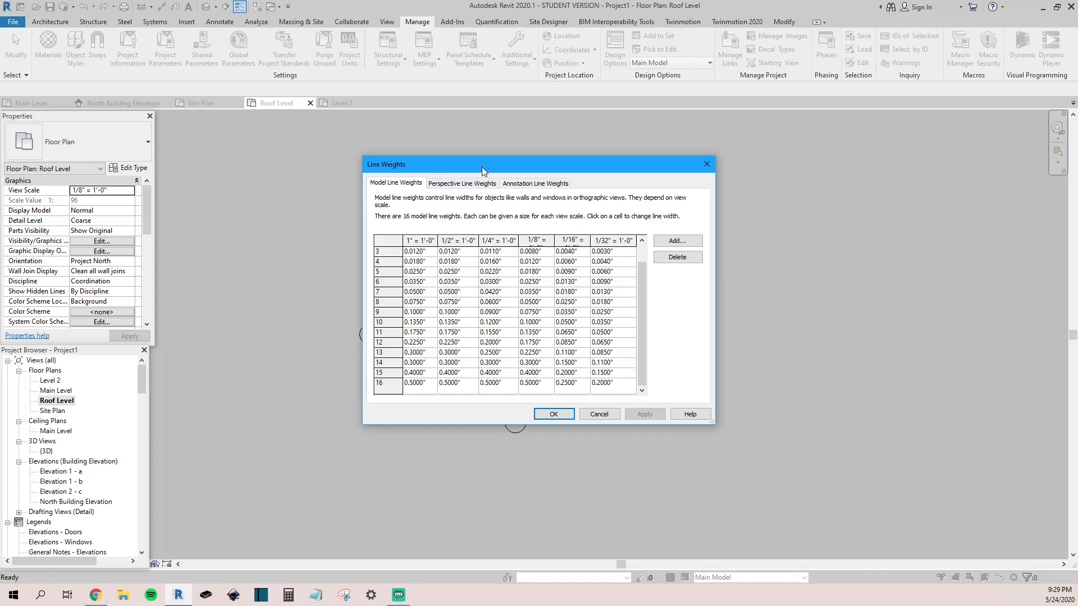
drag(482, 169, 832, 166)
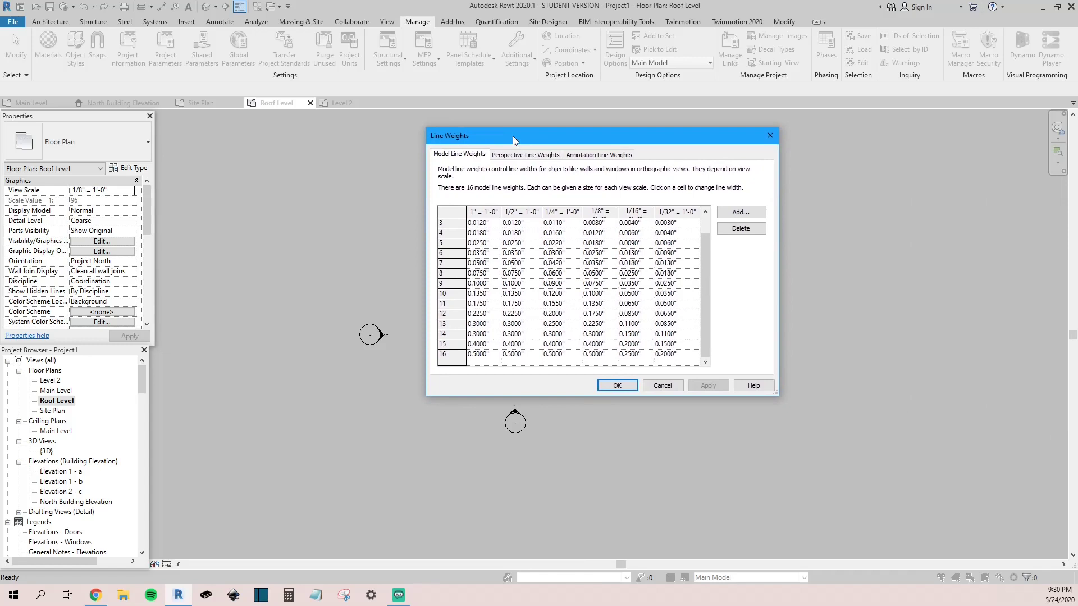
click(609, 385)
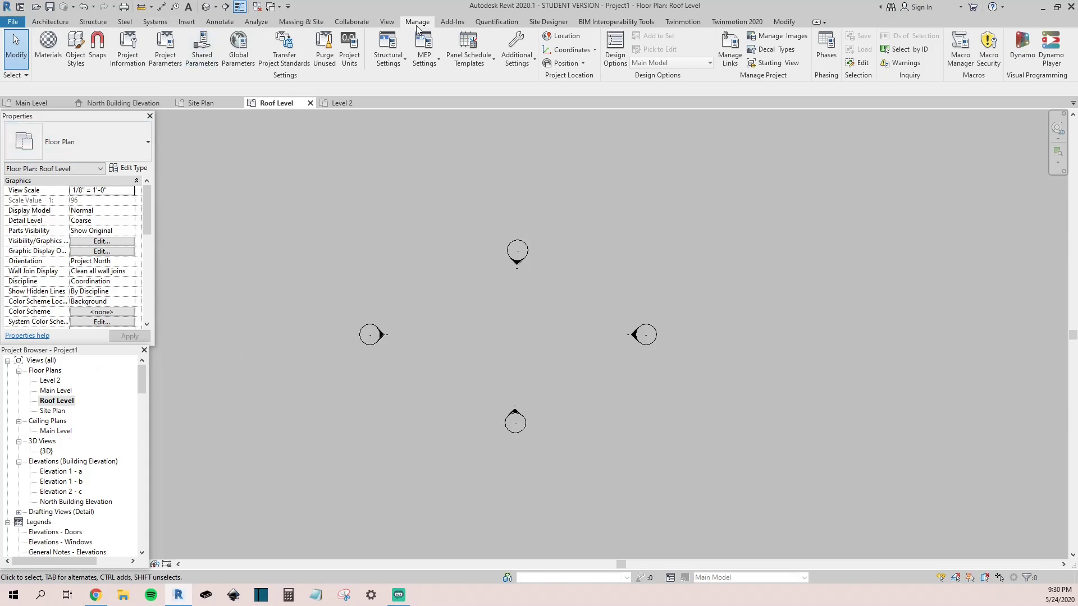
Draw a vertical Building Section between the north and south elevation markers, slightly west of them, starting at the south end.
click(387, 23)
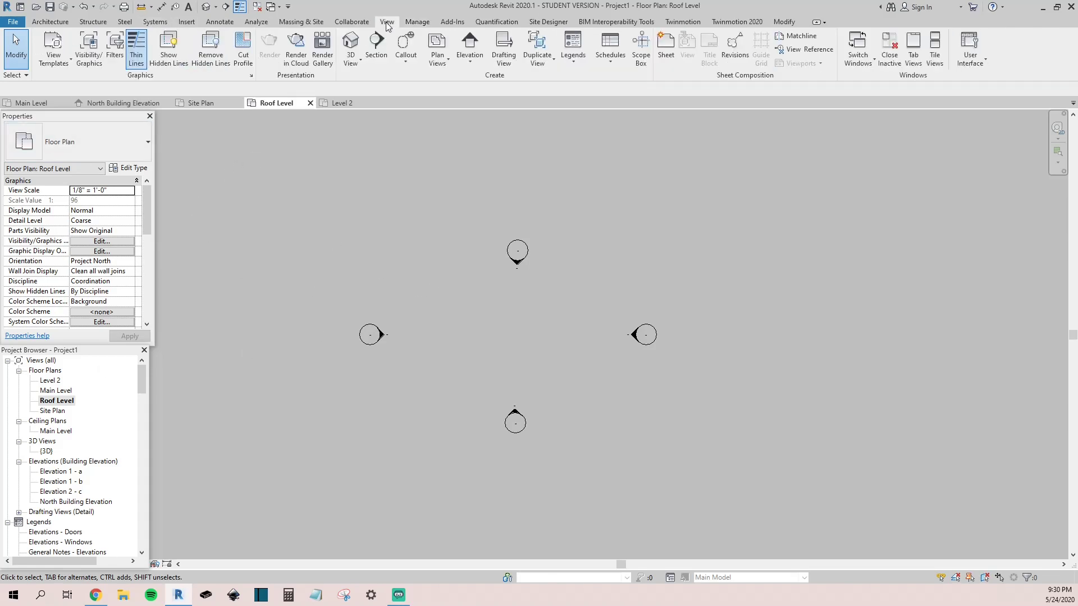
click(380, 55)
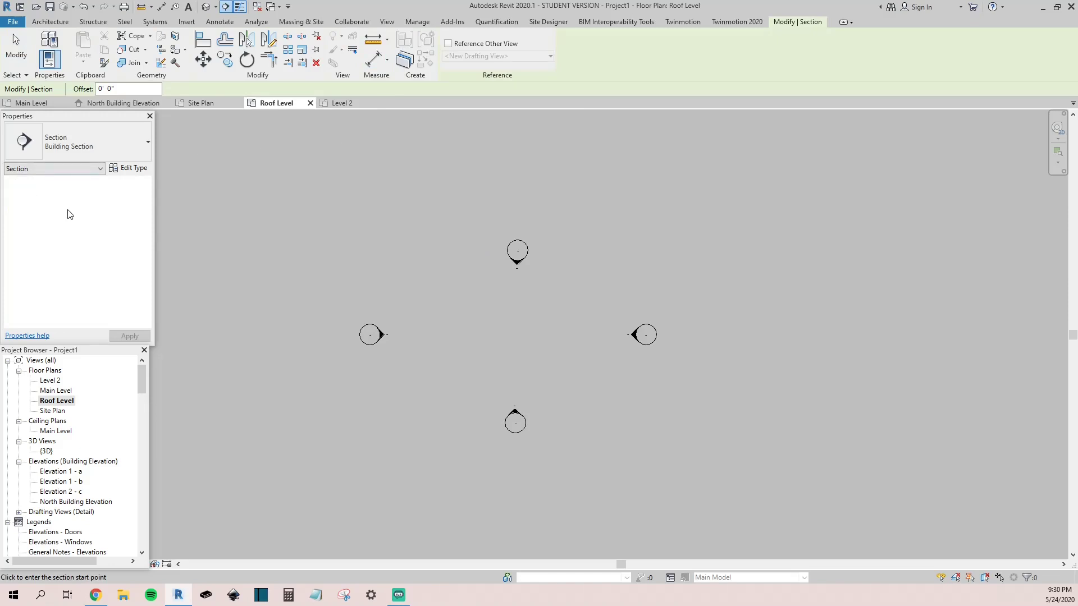
click(386, 23)
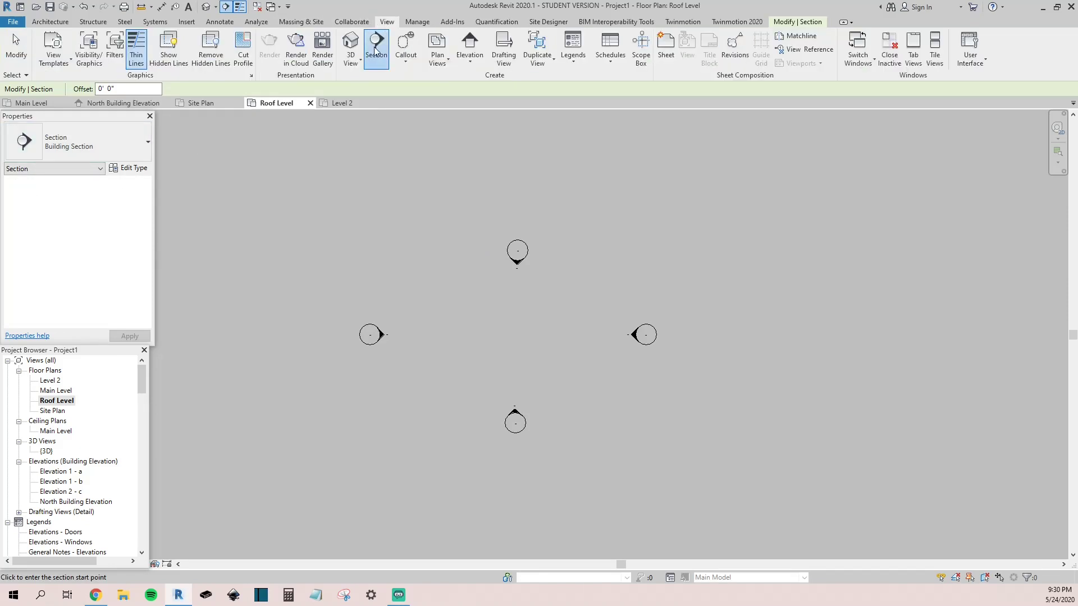
click(480, 414)
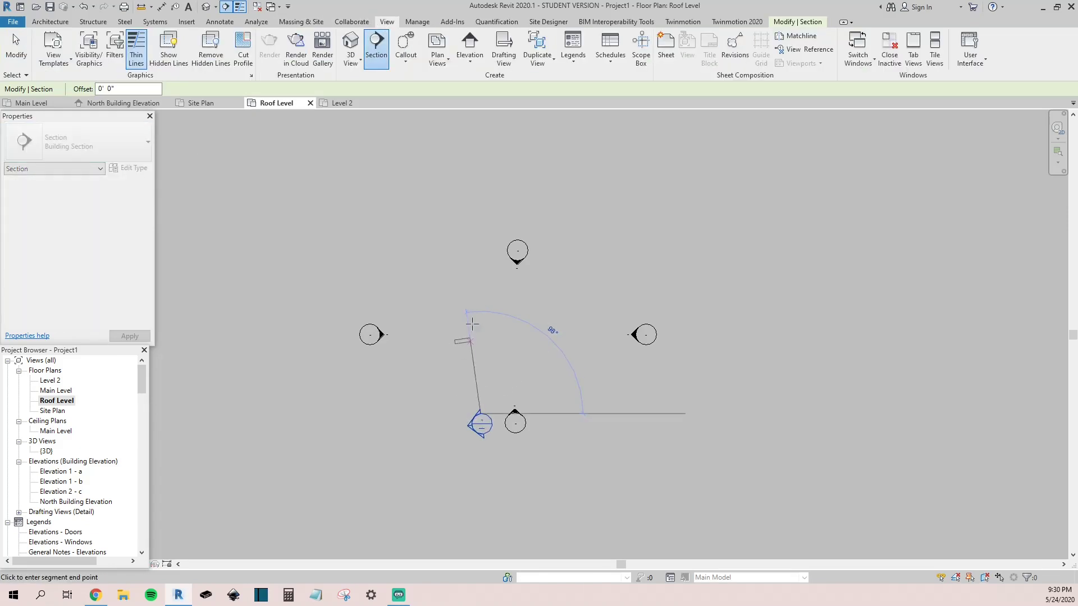
click(481, 275)
scroll(457, 371, up, 3)
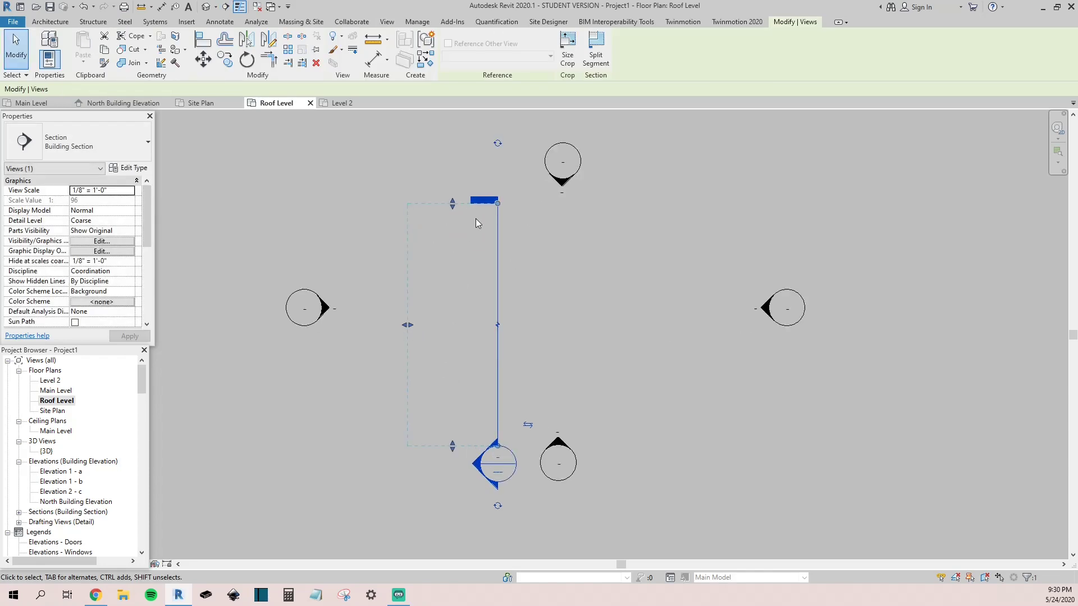
scroll(476, 216, down, 3)
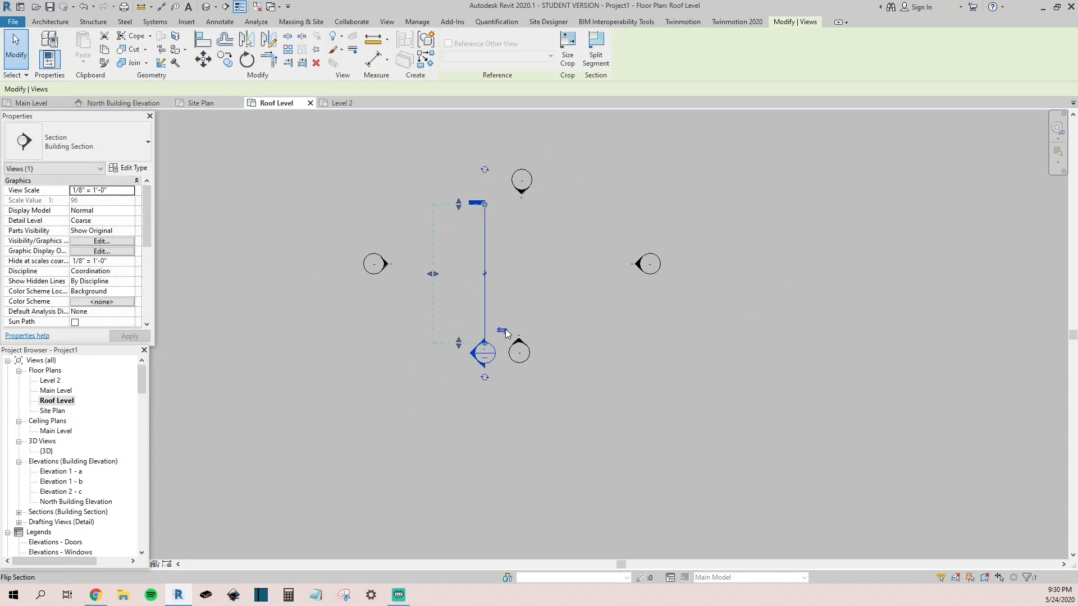
Flip the section to look east and extend its view depth just past the east elevation marker.
click(505, 333)
click(468, 332)
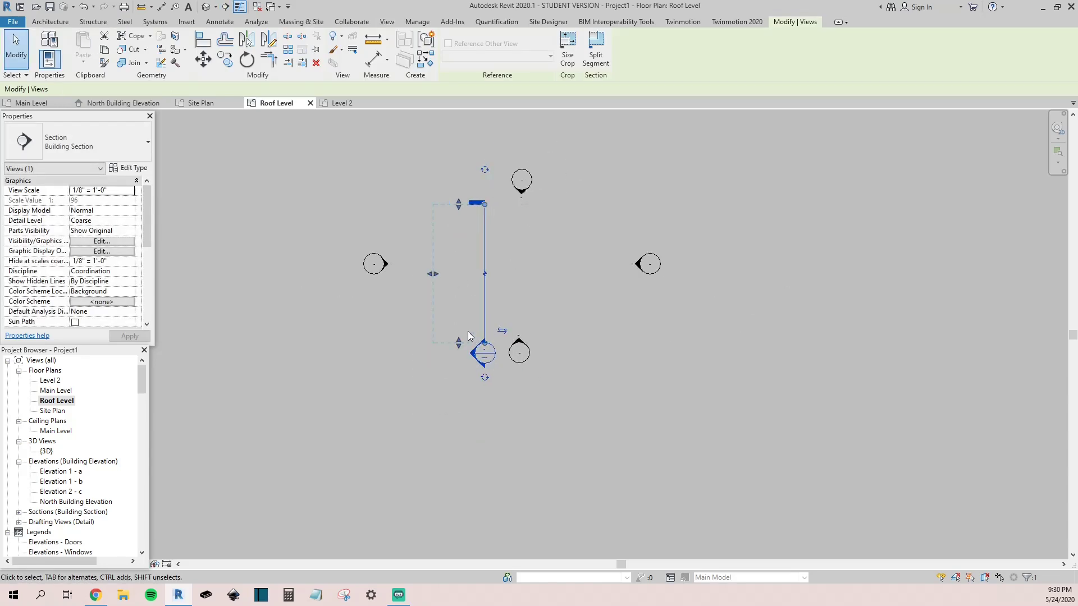
click(503, 332)
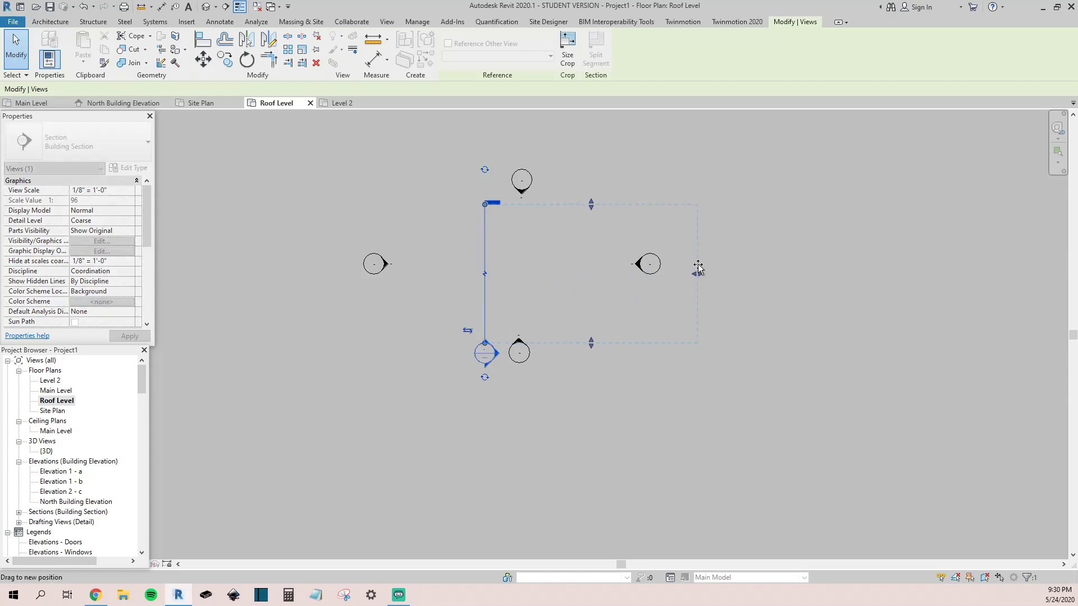
drag(697, 268, 698, 264)
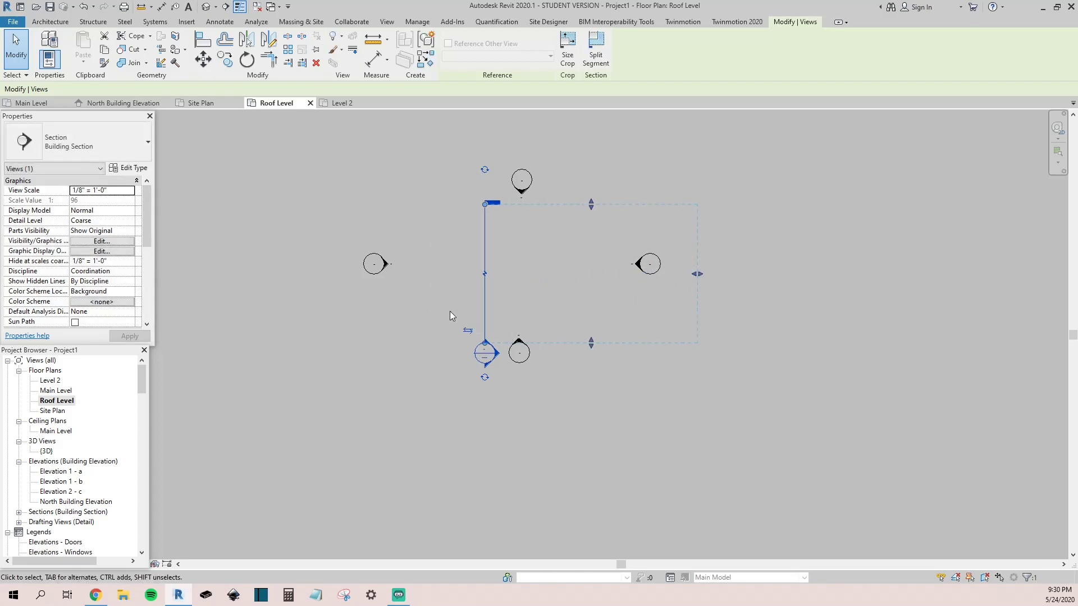
Move the section line closer to the west elevation marker and pull its view depth back to well short of the east marker.
scroll(485, 292, up, 2)
drag(485, 298, 420, 284)
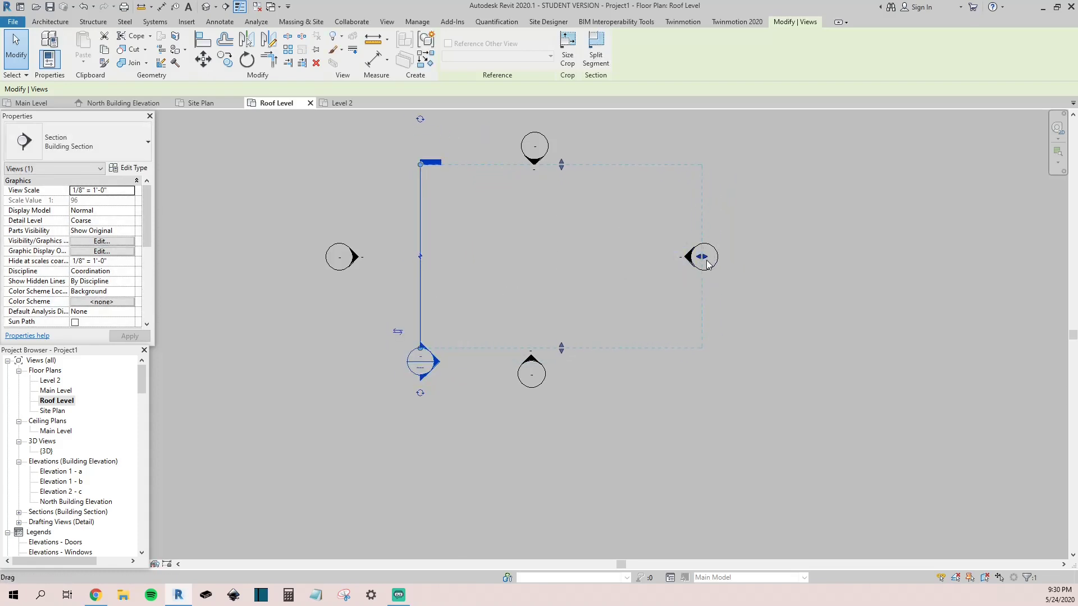
drag(702, 256, 565, 259)
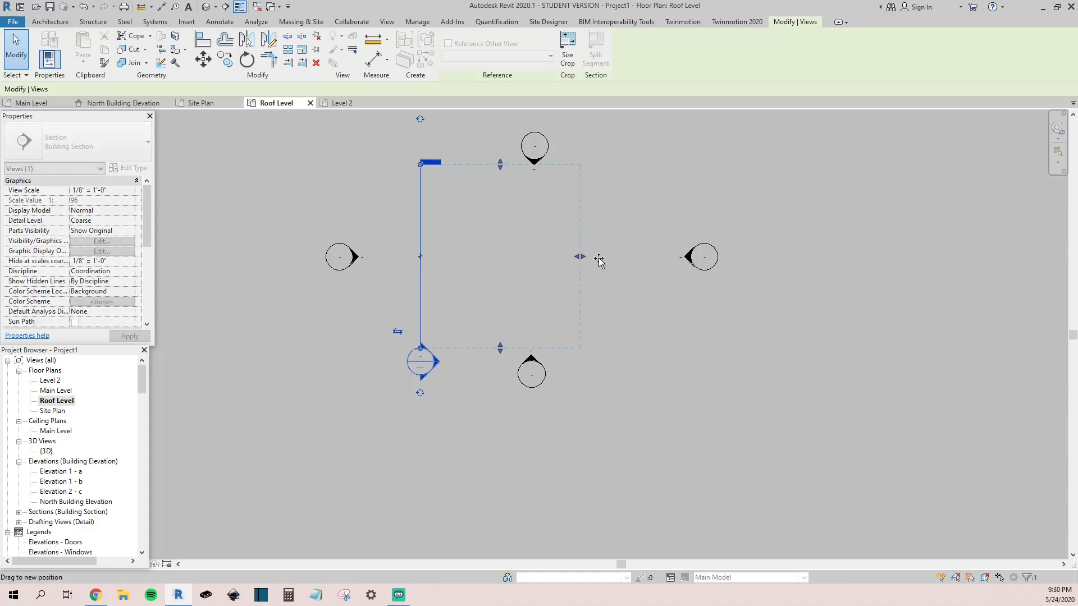
key(ctrl+z)
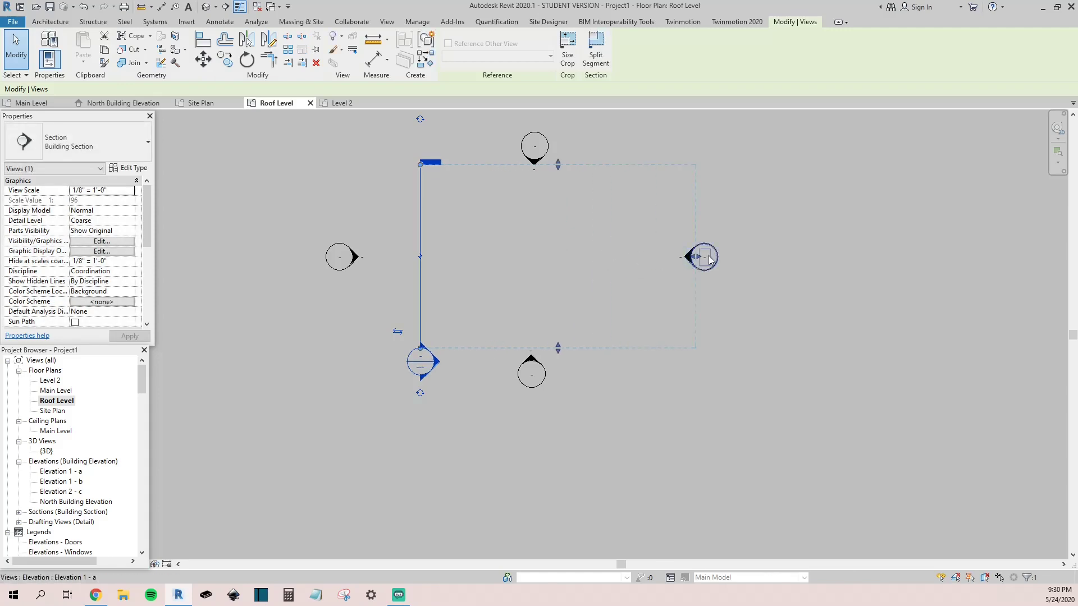
drag(696, 257, 615, 263)
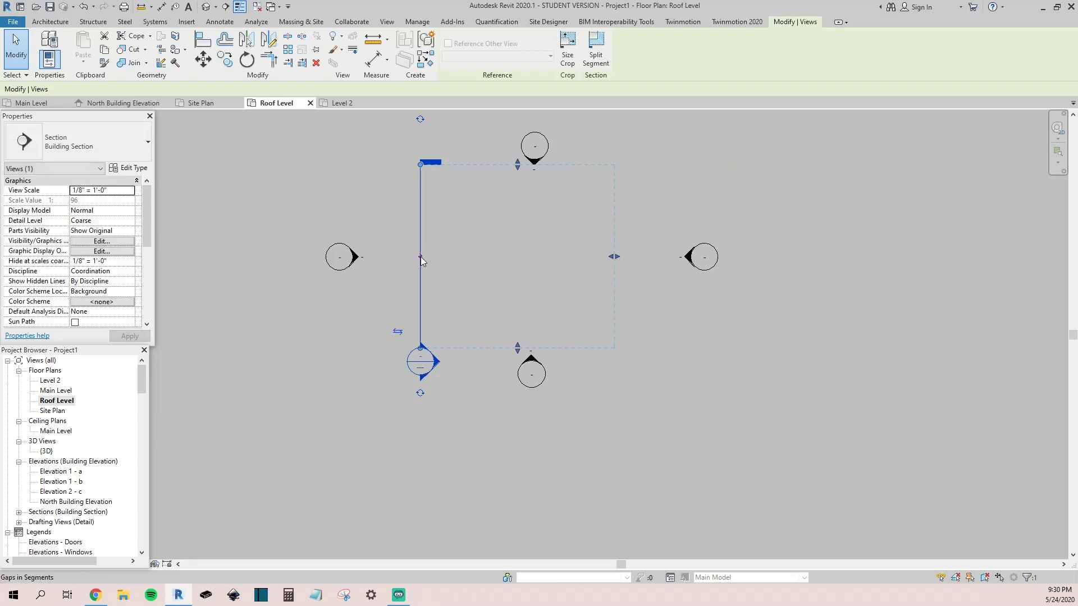
Try a gap in the middle of the section line and restore the continuous line.
scroll(420, 257, up, 3)
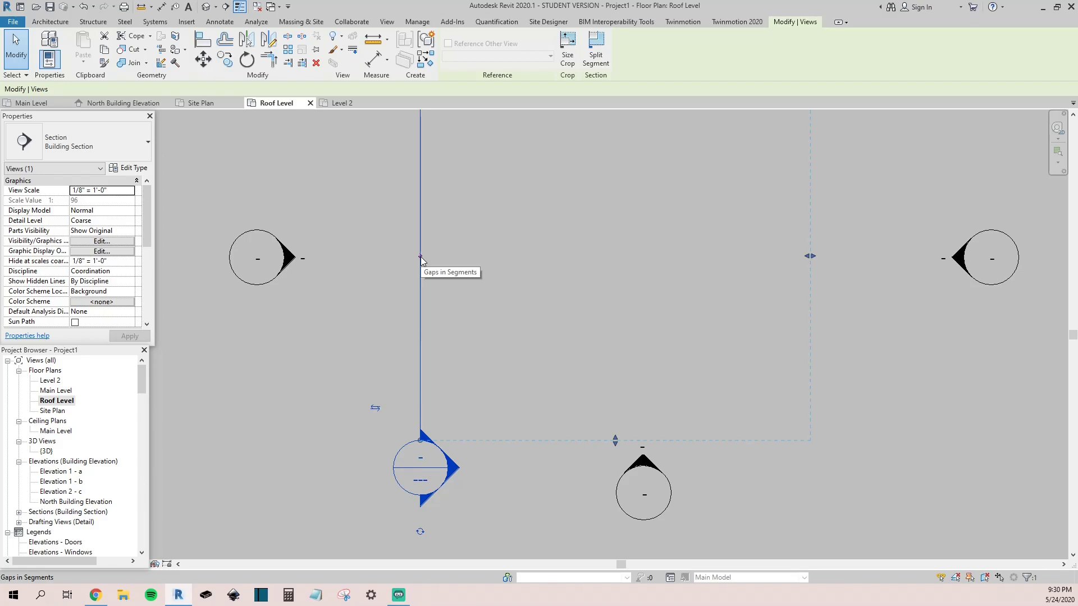
click(421, 259)
scroll(439, 272, down, 2)
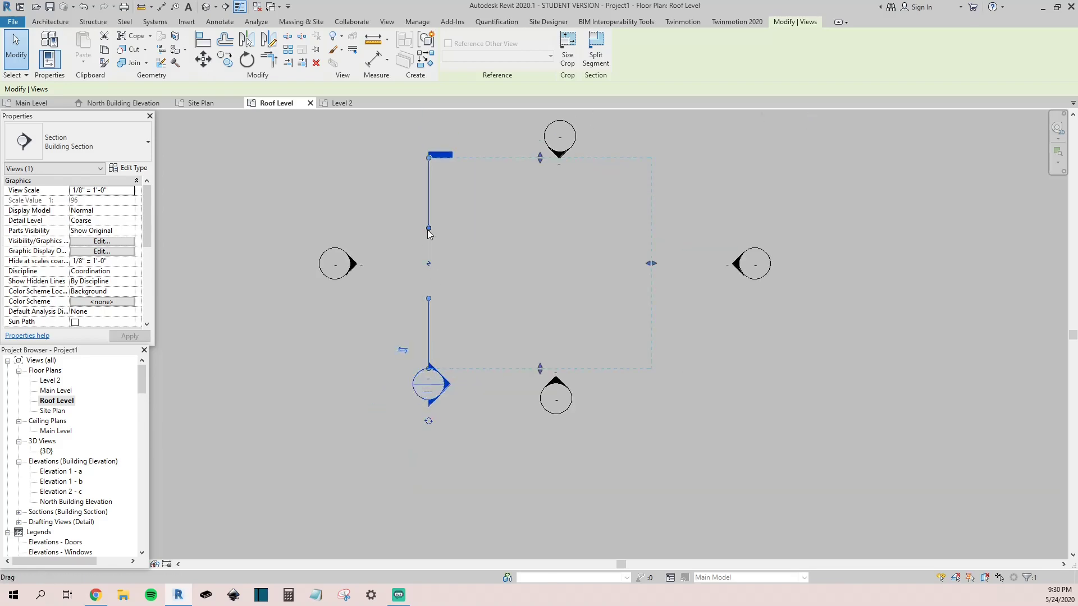
click(429, 263)
right_click(428, 264)
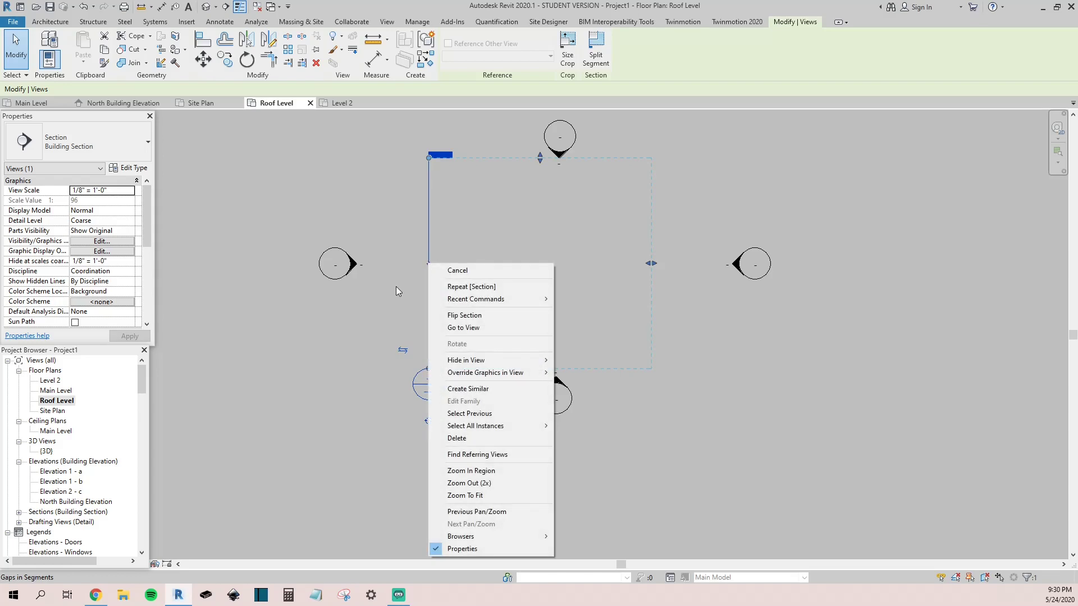
key(Escape)
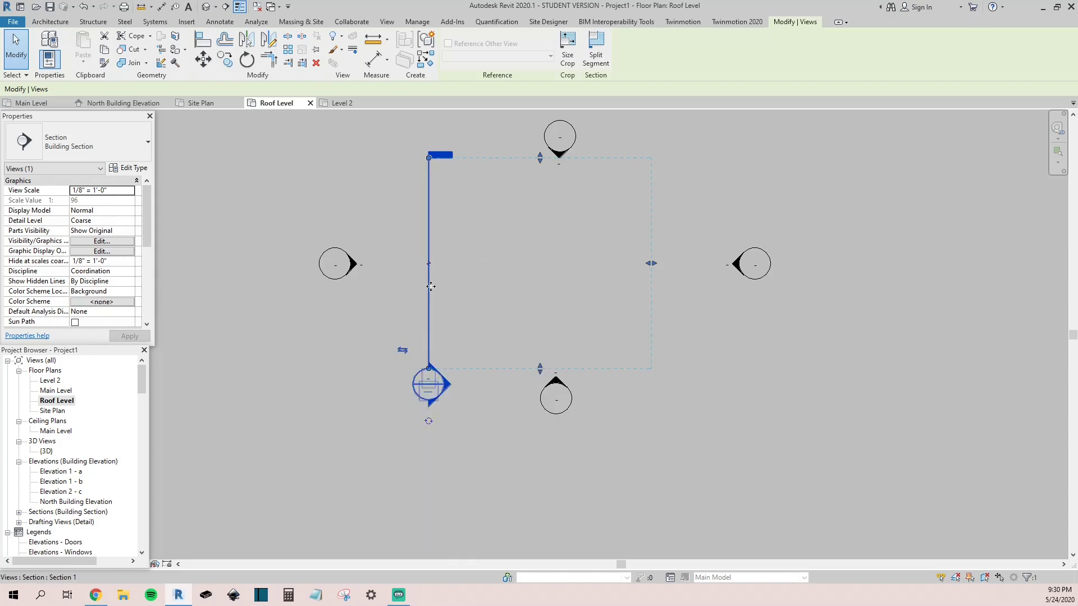
Break the section line with a gap and shorten both remaining segments to short stubs at the section's head and tail.
click(428, 264)
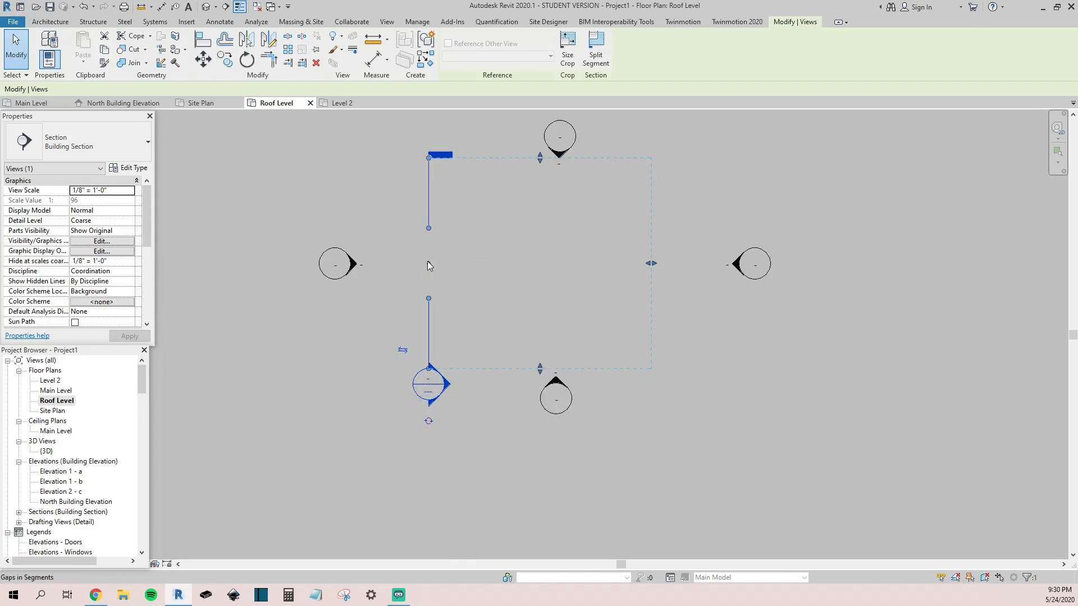
drag(429, 228, 428, 192)
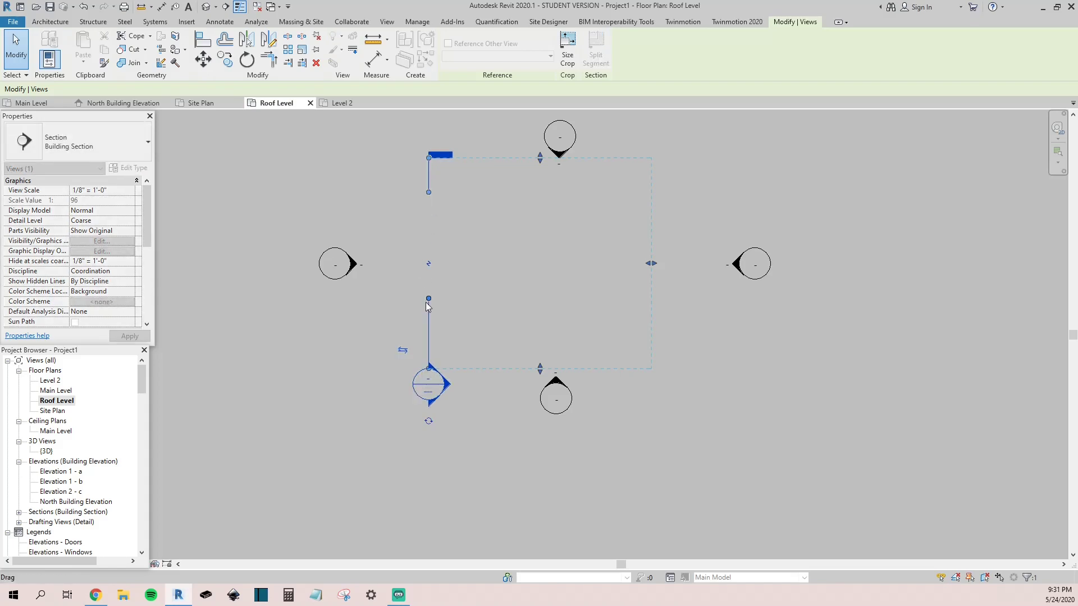
drag(426, 306, 428, 341)
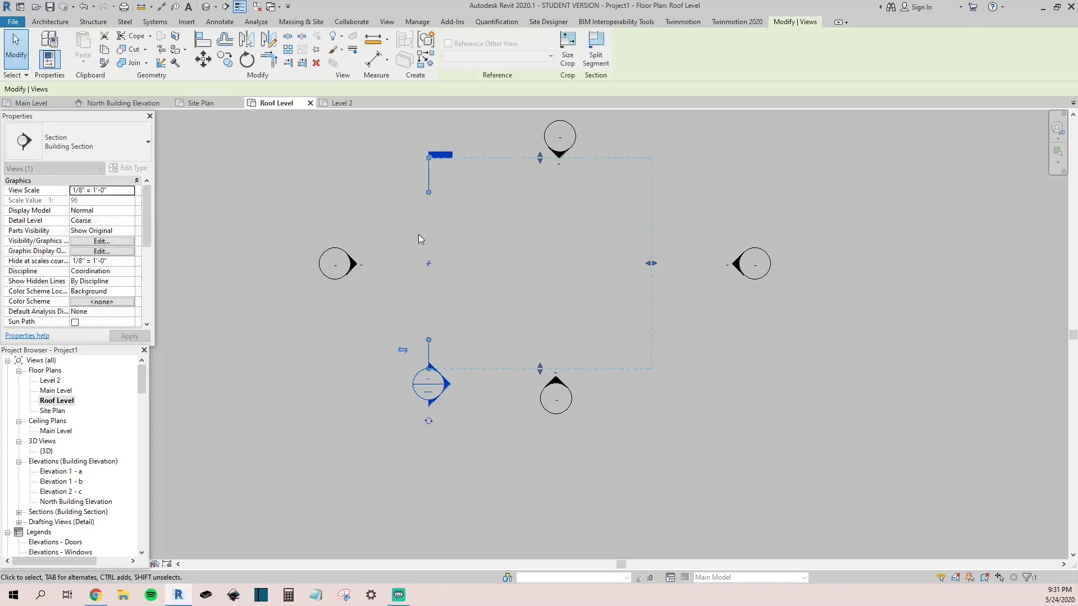
scroll(412, 235, up, 1)
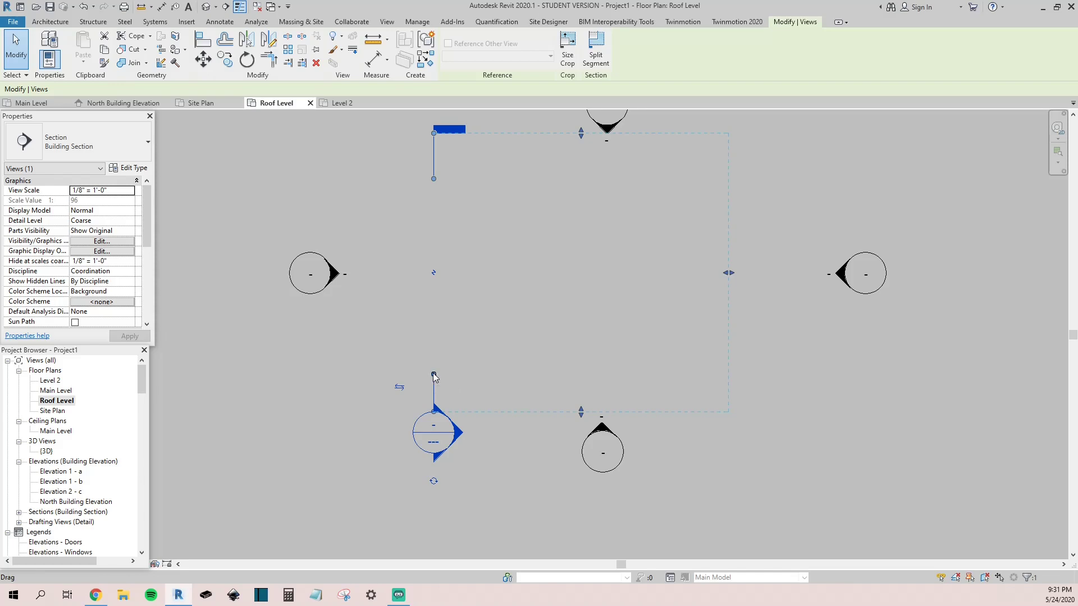
Close the gap in the section line, then split the line north of its midpoint and offset the southern segment to the east.
drag(433, 373, 434, 179)
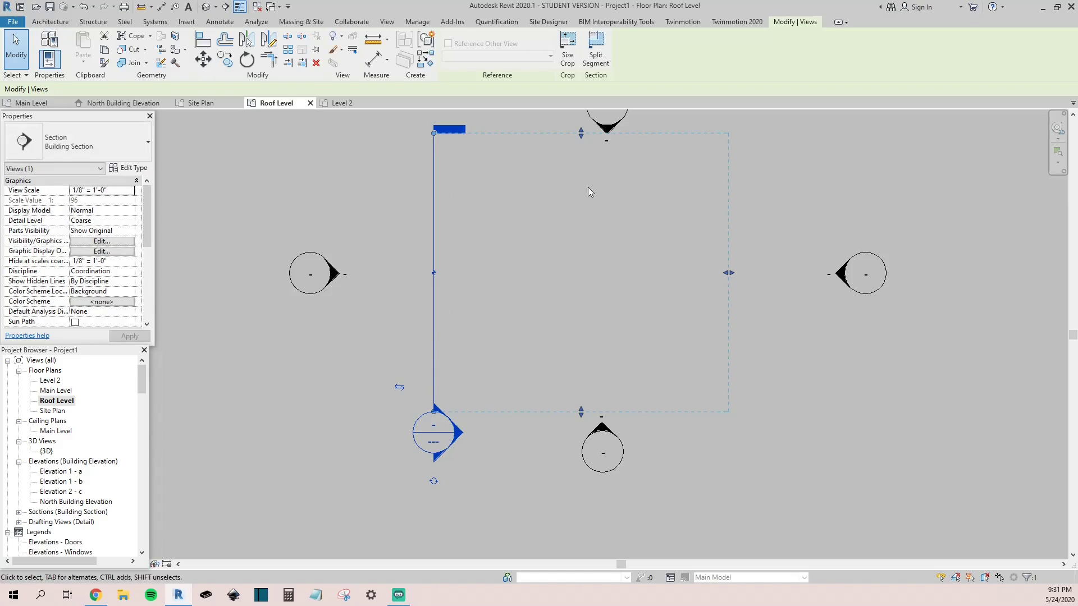
click(597, 53)
click(435, 245)
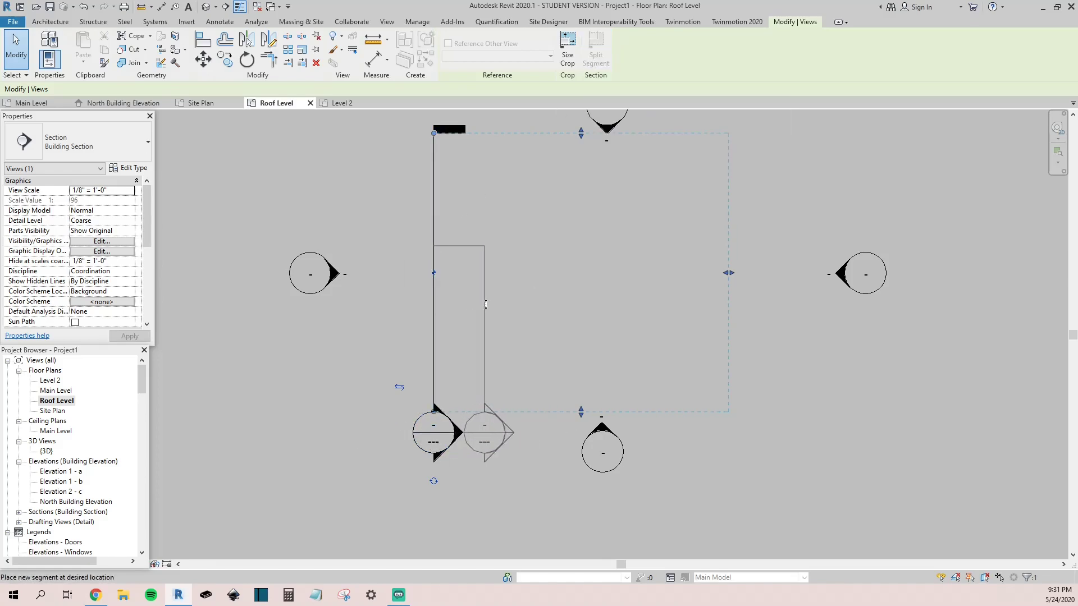
click(497, 315)
key(Escape)
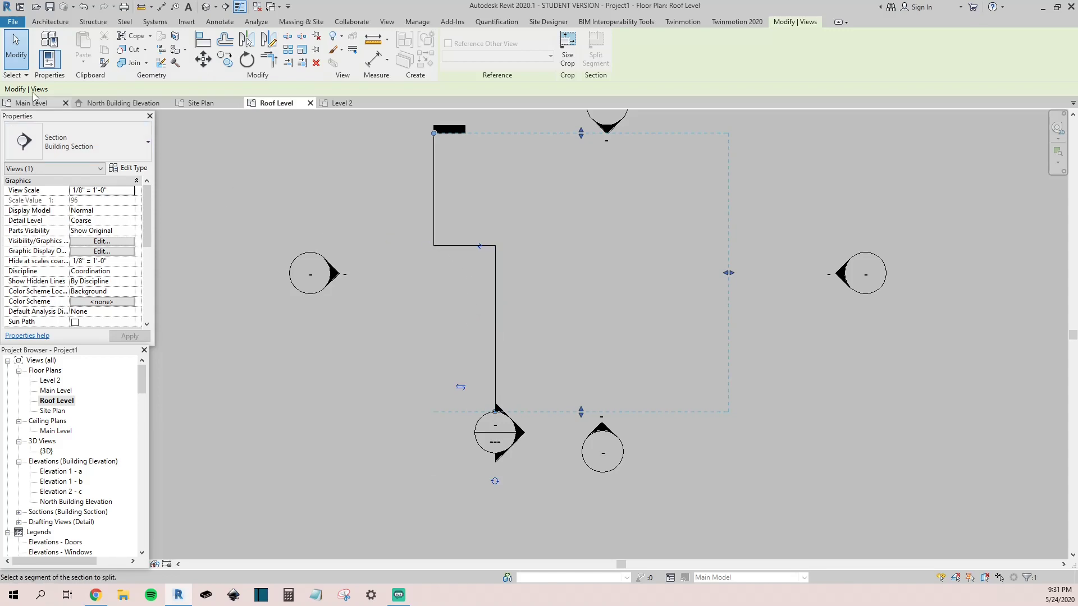
key(Escape)
Move the section line's jog further south and shift its southern segment slightly east.
click(456, 246)
drag(464, 245, 465, 292)
mouse_move(496, 352)
mouse_down()
mouse_move(376, 349)
mouse_move(539, 350)
mouse_move(513, 351)
mouse_up()
click(473, 213)
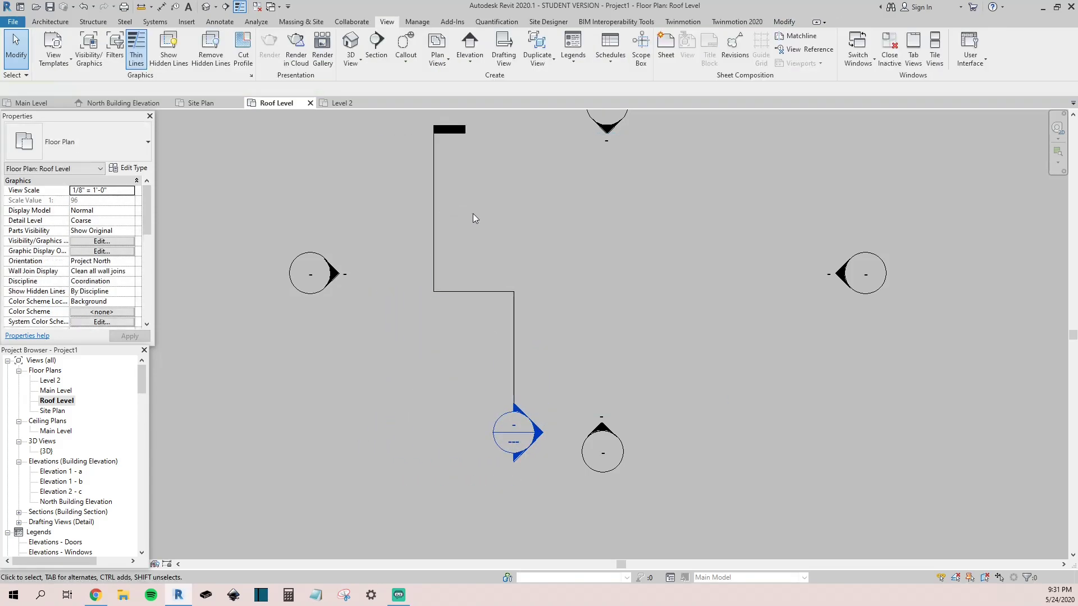
Shift the section's northern segment slightly east and align the southern segment with it to make the line straight again.
click(434, 216)
mouse_move(434, 217)
mouse_down()
mouse_move(465, 216)
mouse_move(442, 234)
mouse_up()
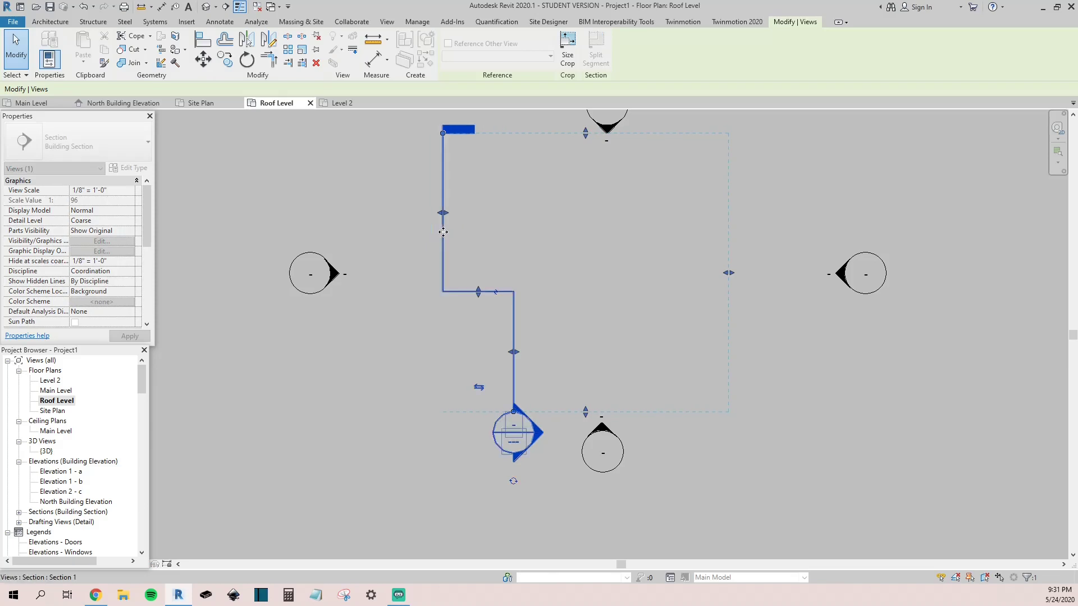
drag(514, 351, 443, 346)
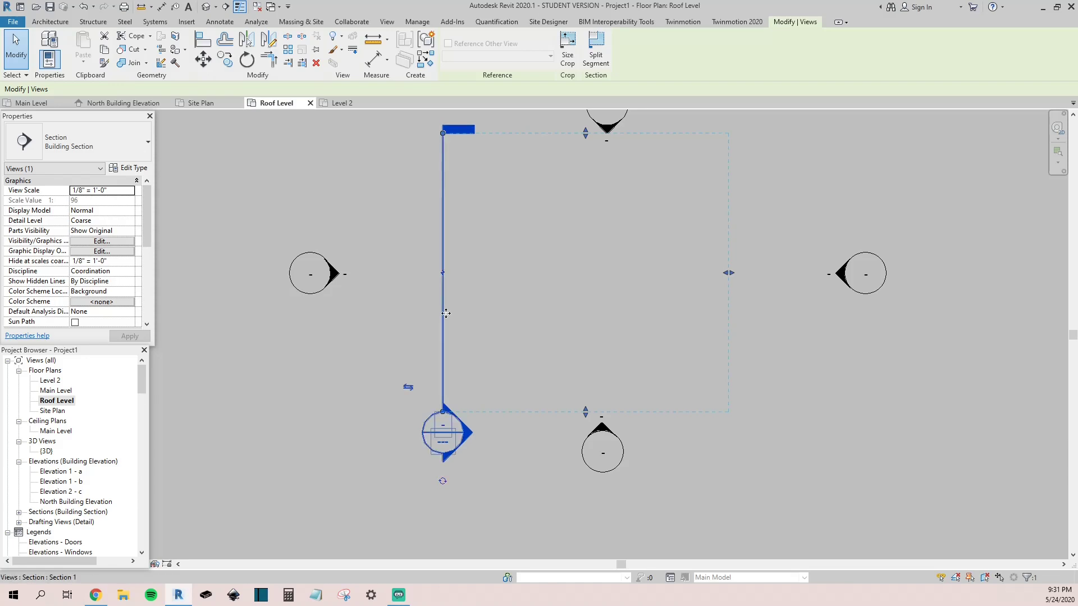
Delete the building section from the Roof Level plan.
key(Delete)
click(576, 336)
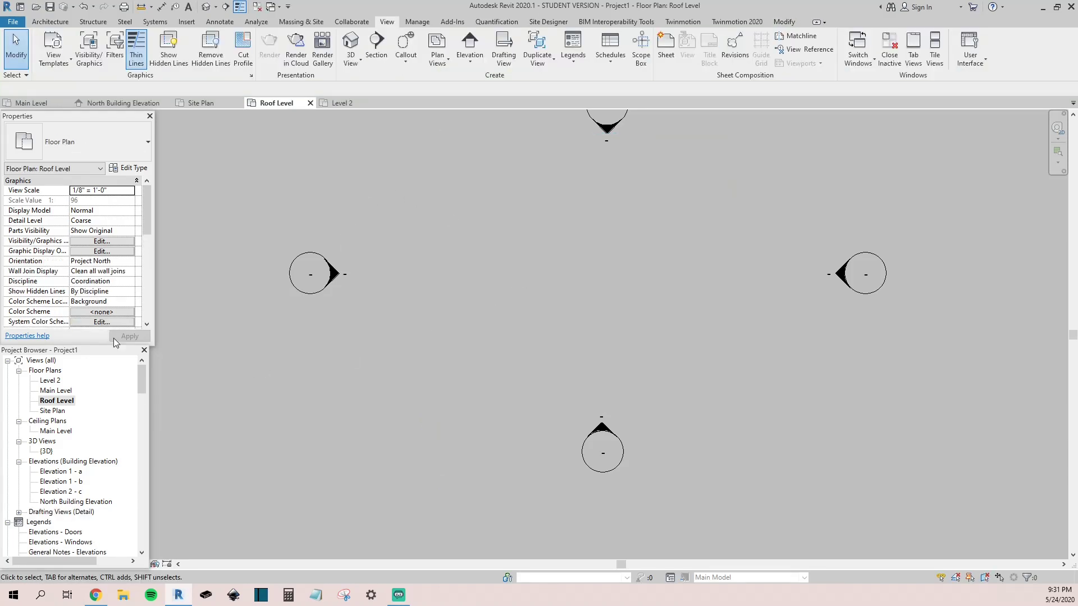
scroll(449, 306, down, 3)
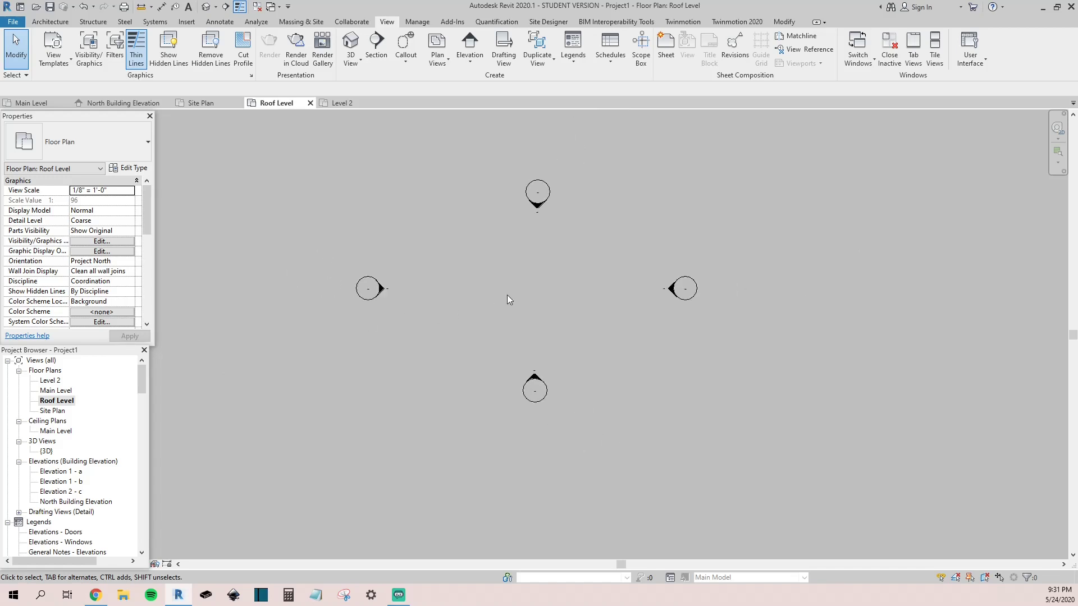
middle_drag(507, 294, 422, 313)
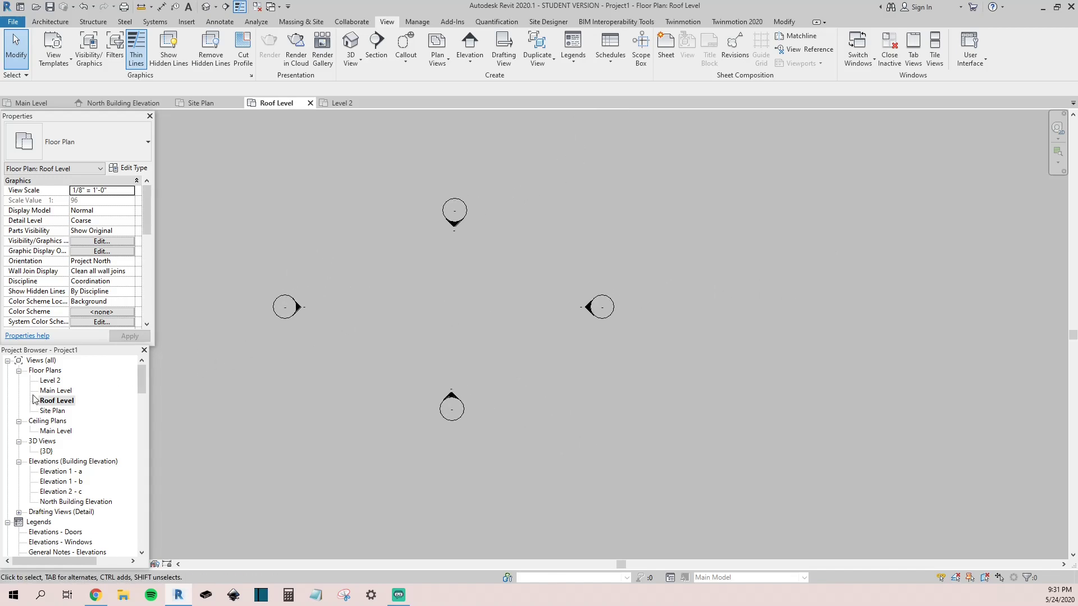
Open the Main Level floor plan and check its view scale setting.
click(51, 391)
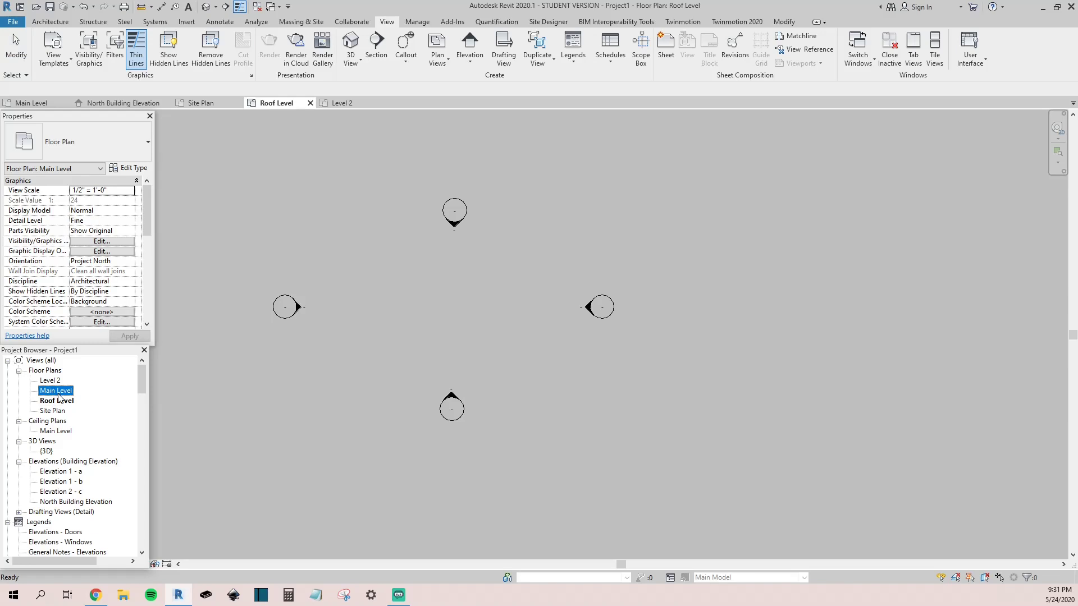
double_click(58, 393)
click(101, 190)
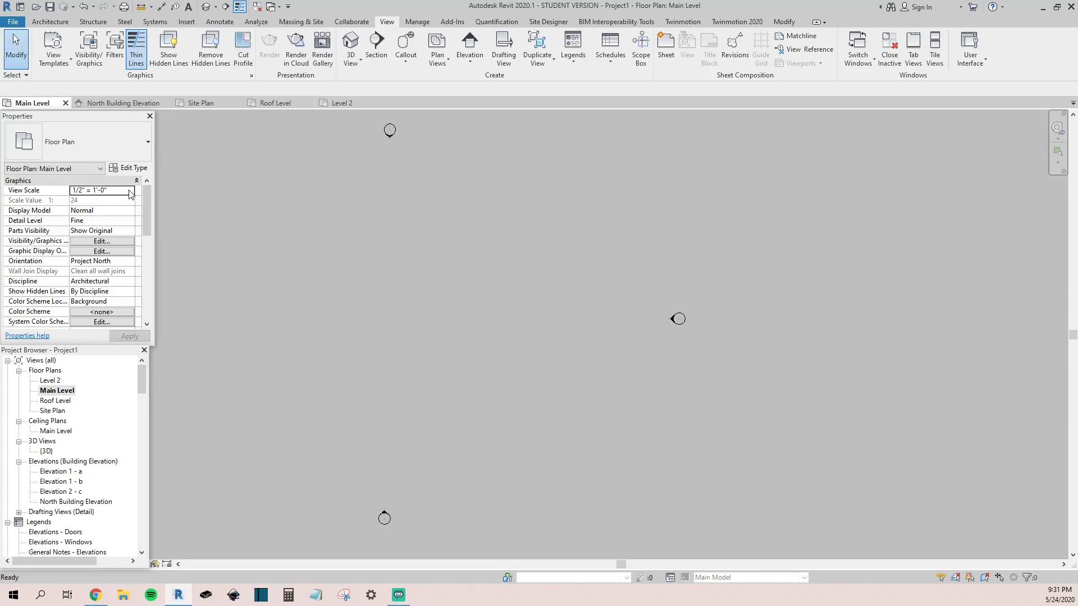
click(130, 190)
click(99, 209)
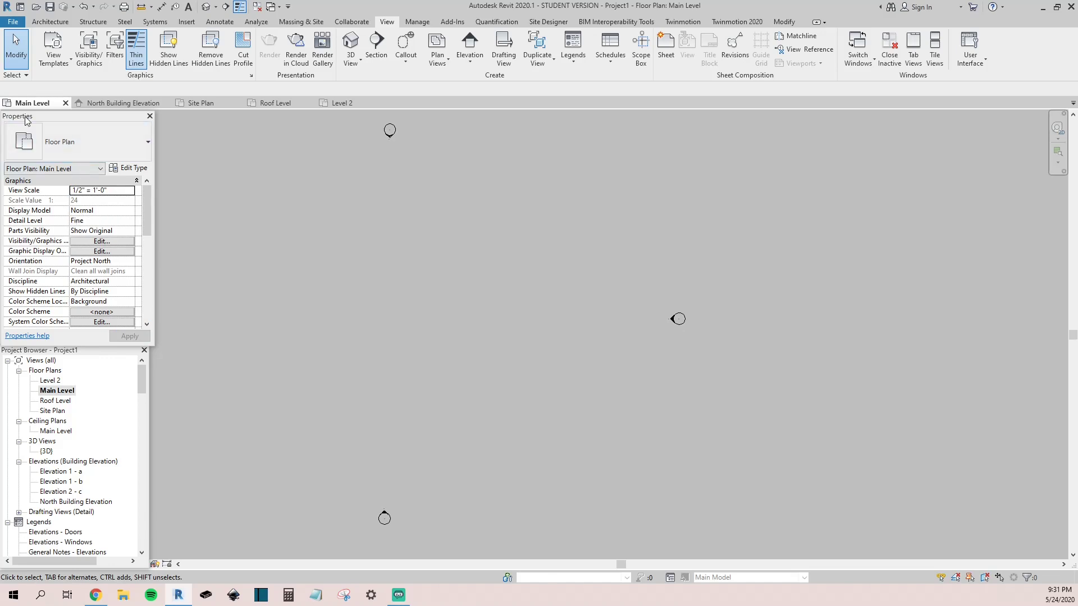
Return to the Roof Level floor plan and review its graphics, underlay, extents and identity data properties.
click(56, 401)
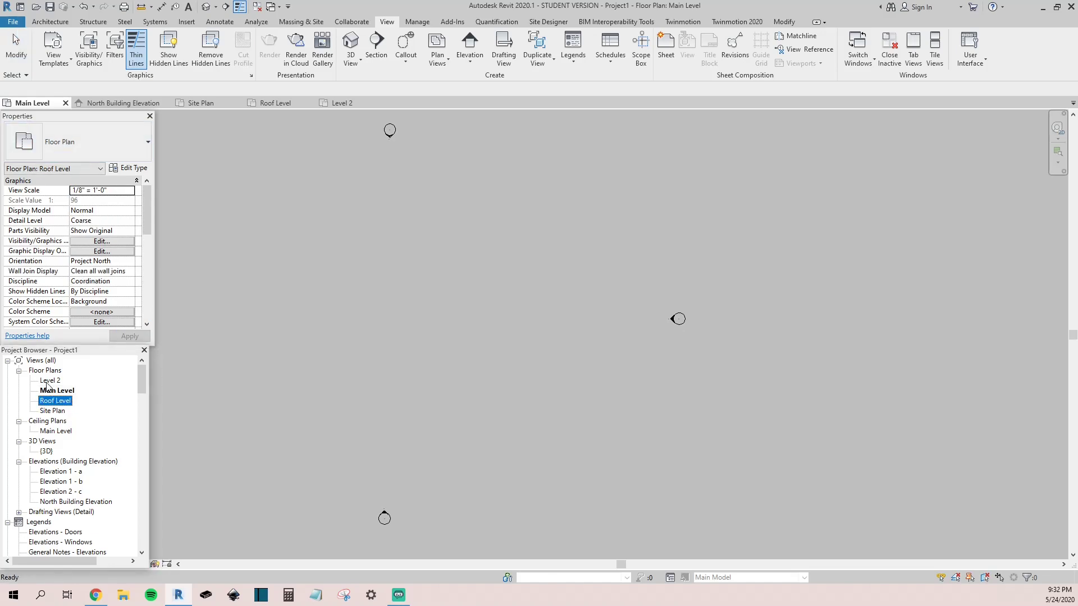
double_click(55, 400)
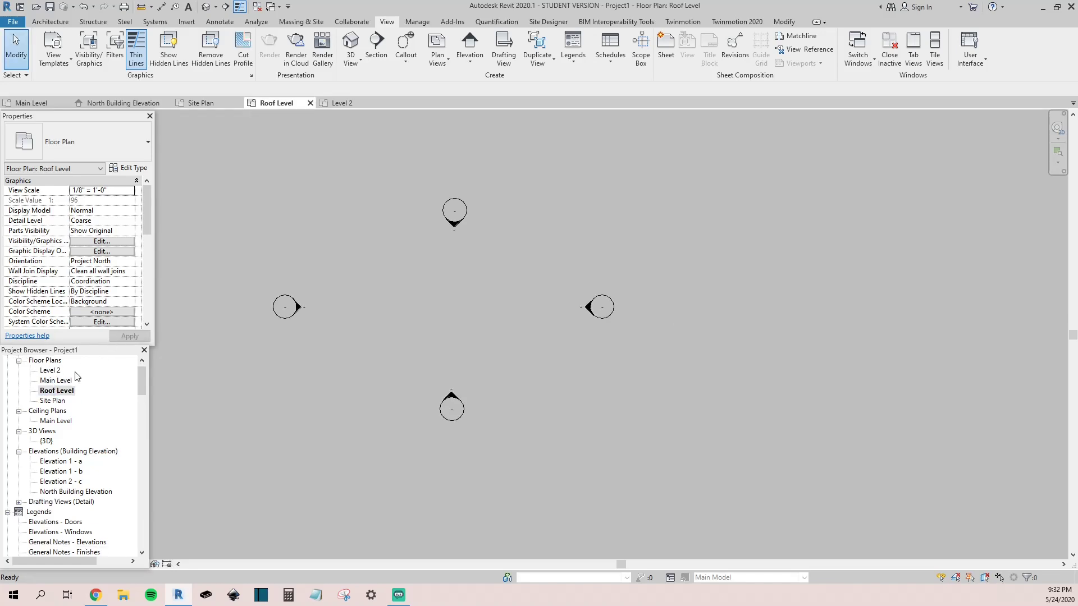
scroll(74, 373, down, 1)
scroll(76, 375, up, 1)
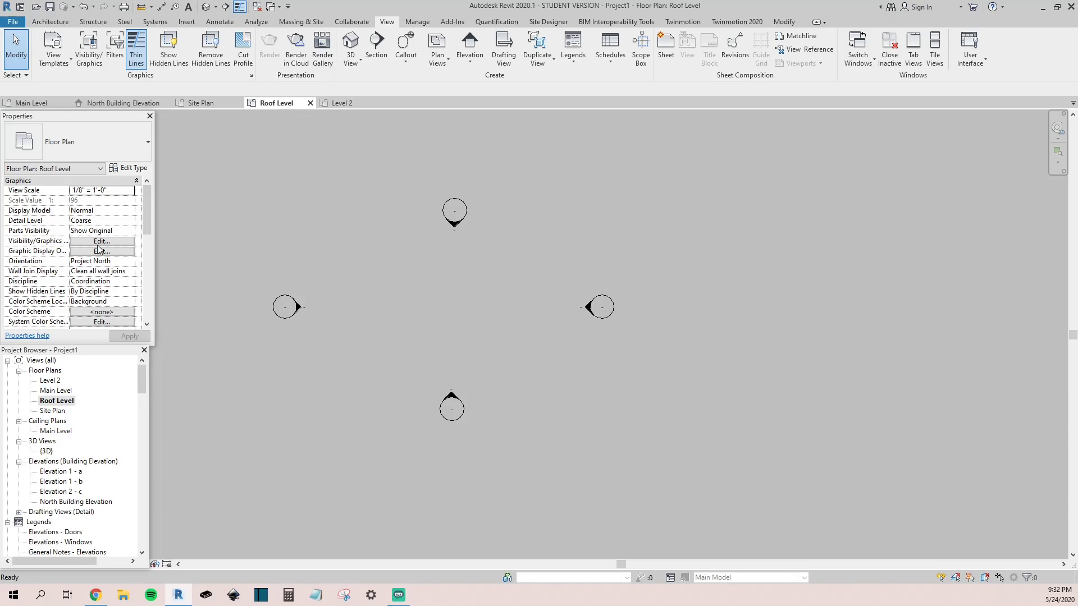
scroll(98, 250, down, 6)
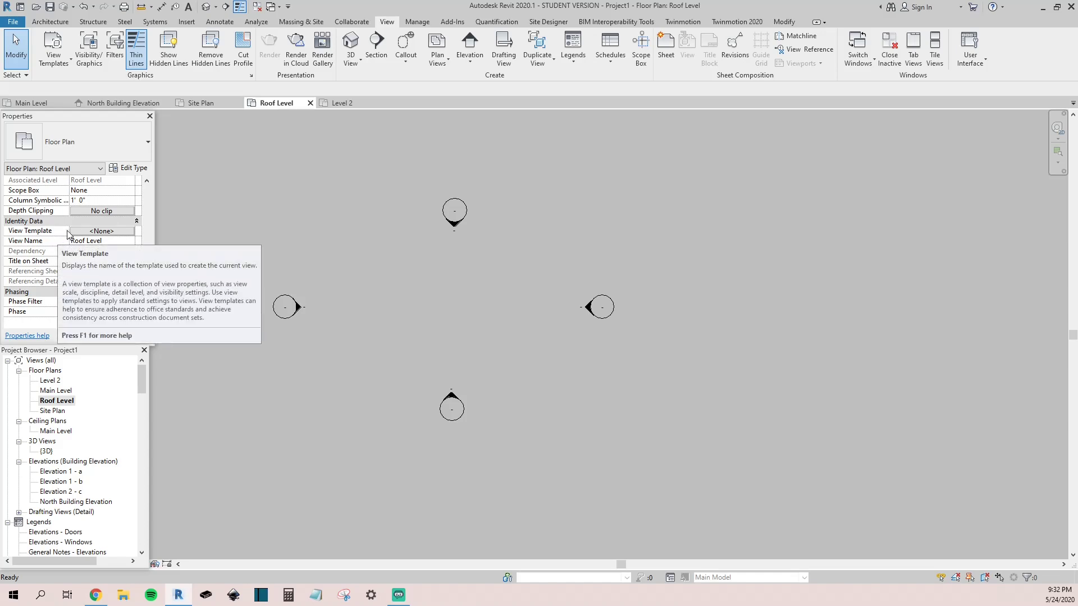
scroll(65, 256, up, 8)
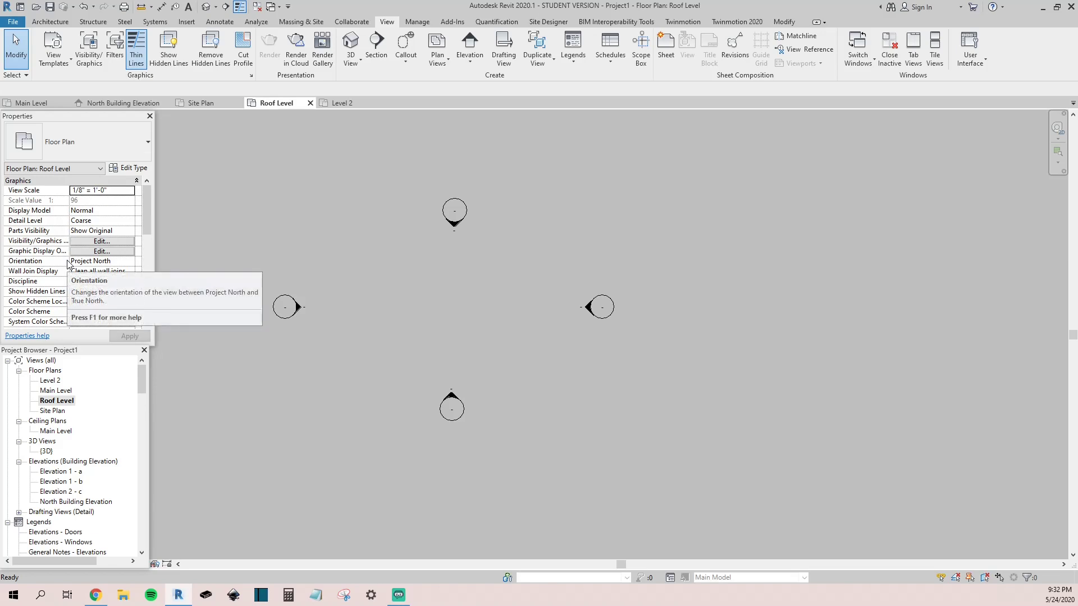
scroll(34, 256, down, 3)
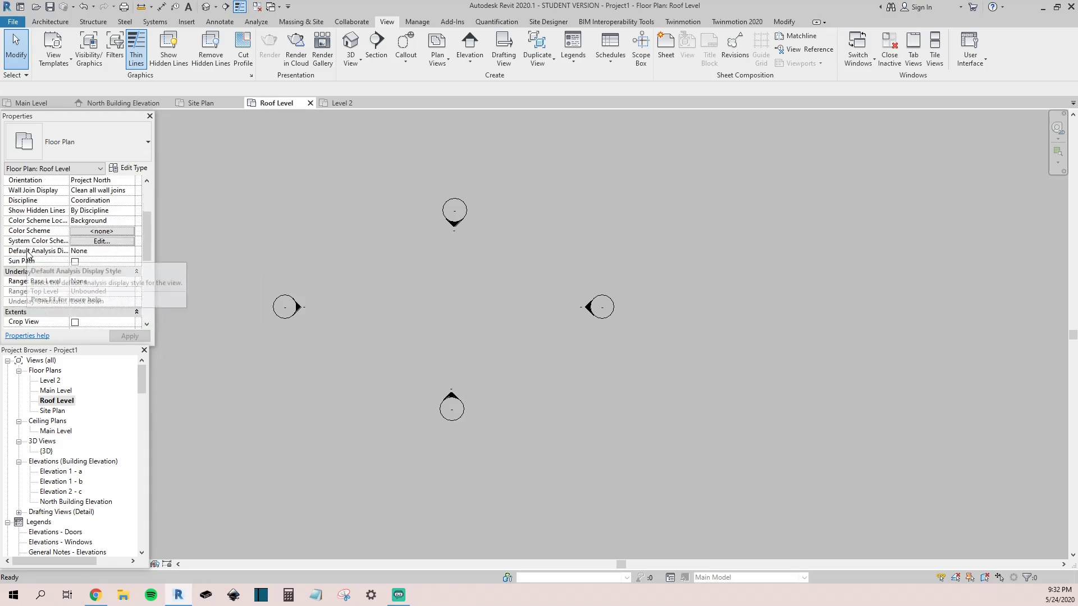
scroll(27, 254, down, 4)
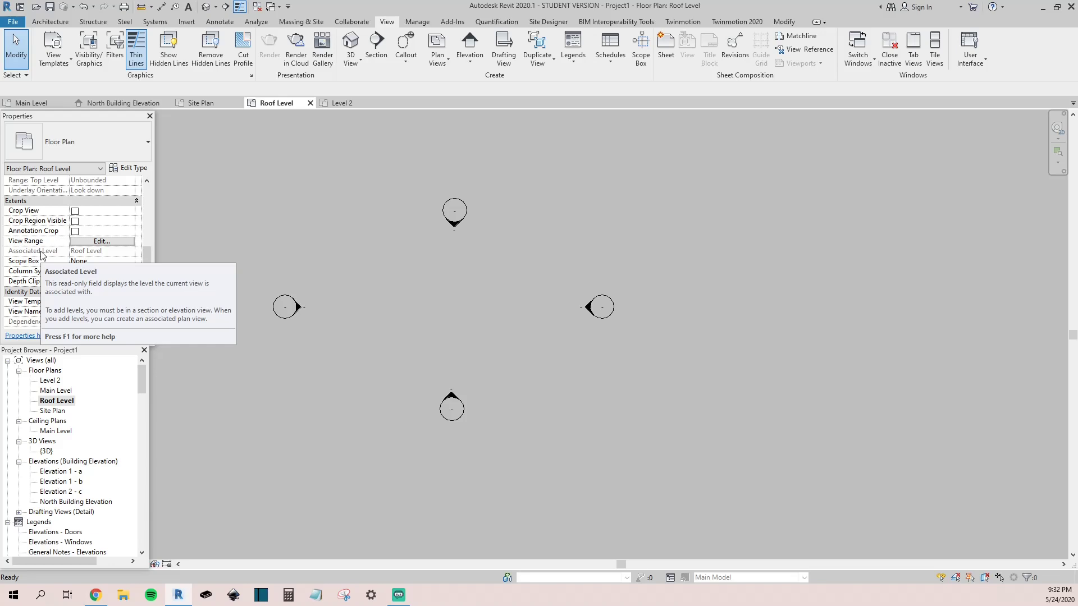
scroll(56, 255, up, 5)
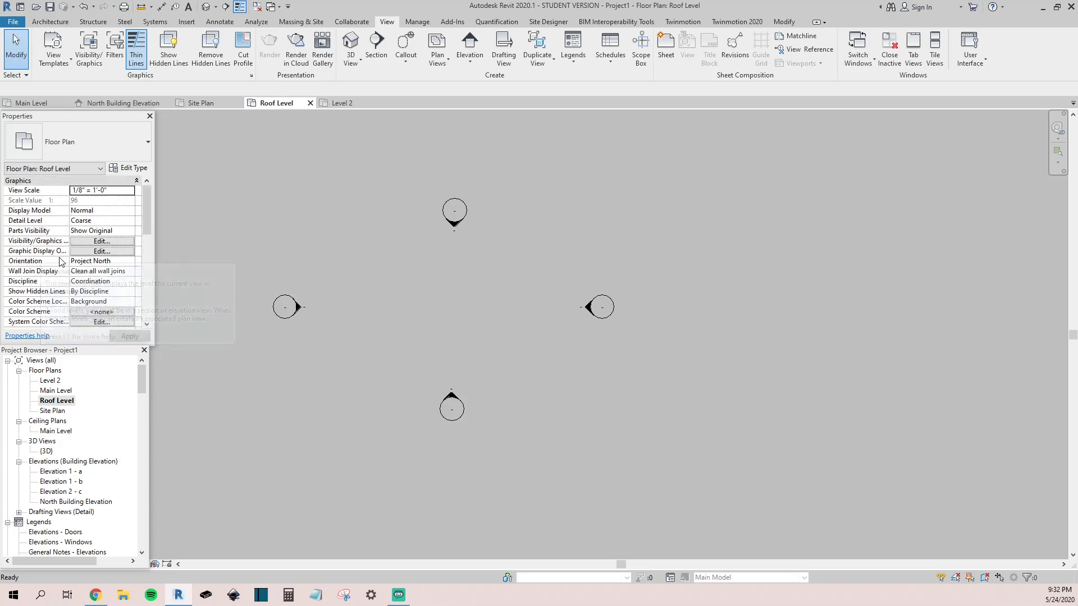
Inspect the model categories in the Roof Level plan's visibility/graphic overrides and close them without changes.
click(107, 243)
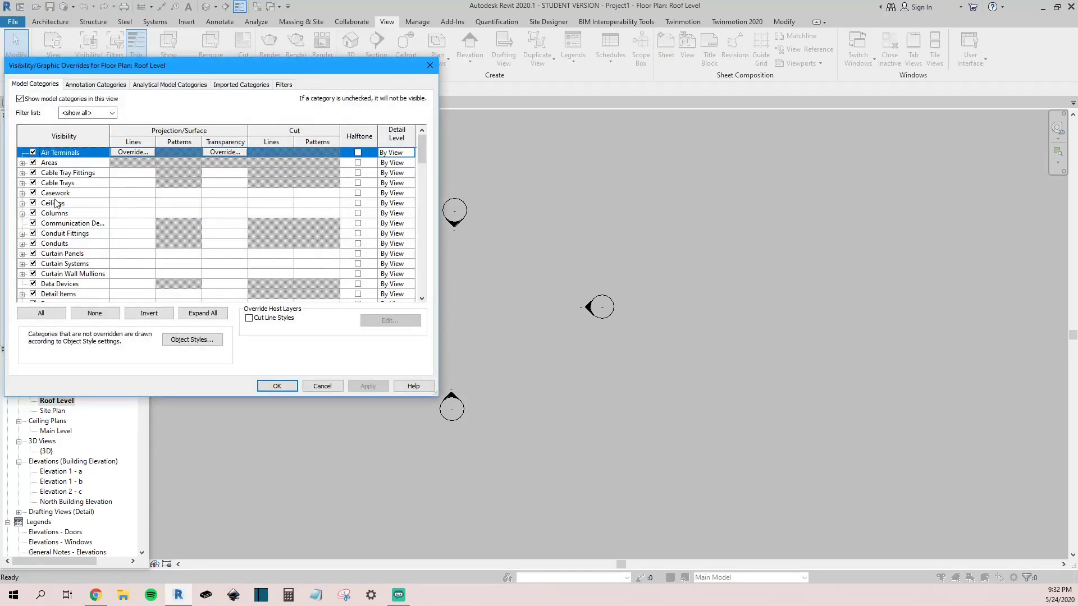
scroll(63, 217, down, 2)
scroll(63, 219, up, 2)
scroll(64, 219, down, 2)
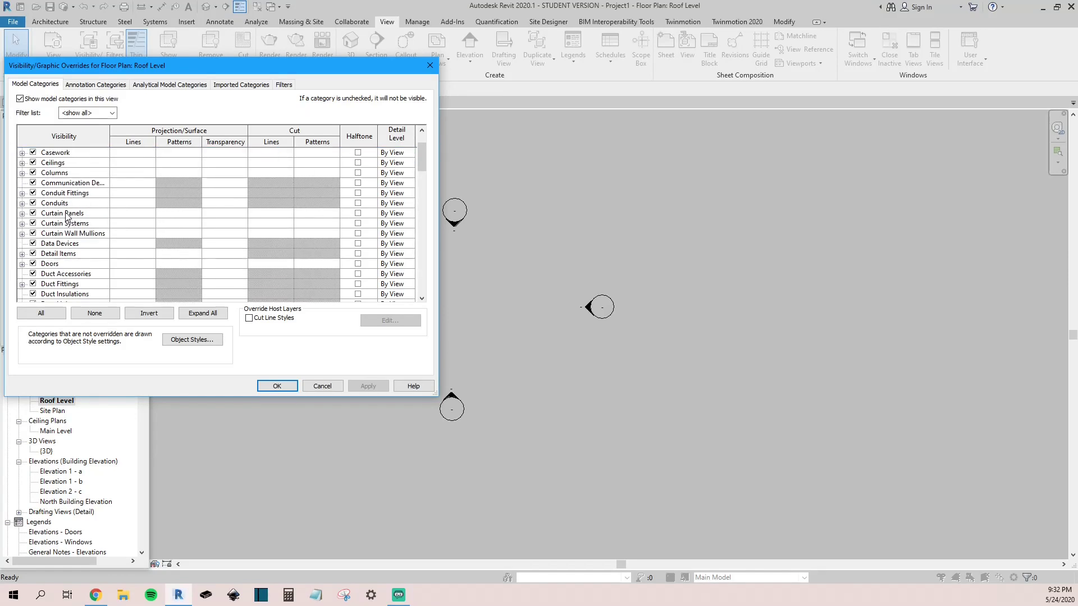
drag(105, 67, 271, 128)
click(581, 127)
Open the view template assignment for the Roof Level plan and select the Architectural Plan template to review its properties.
scroll(42, 269, down, 5)
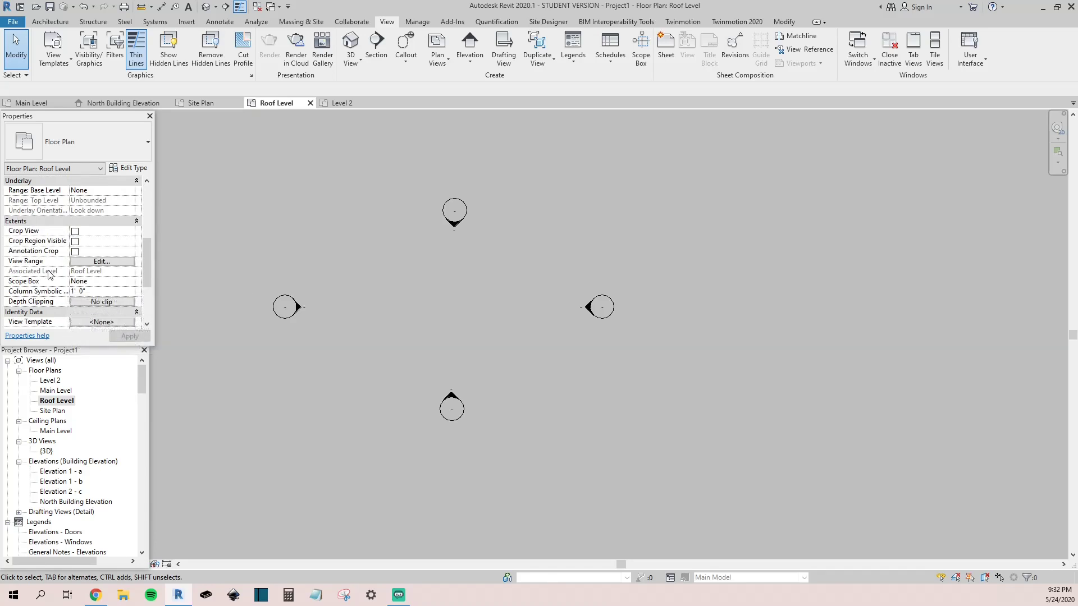
scroll(90, 292, down, 2)
click(90, 281)
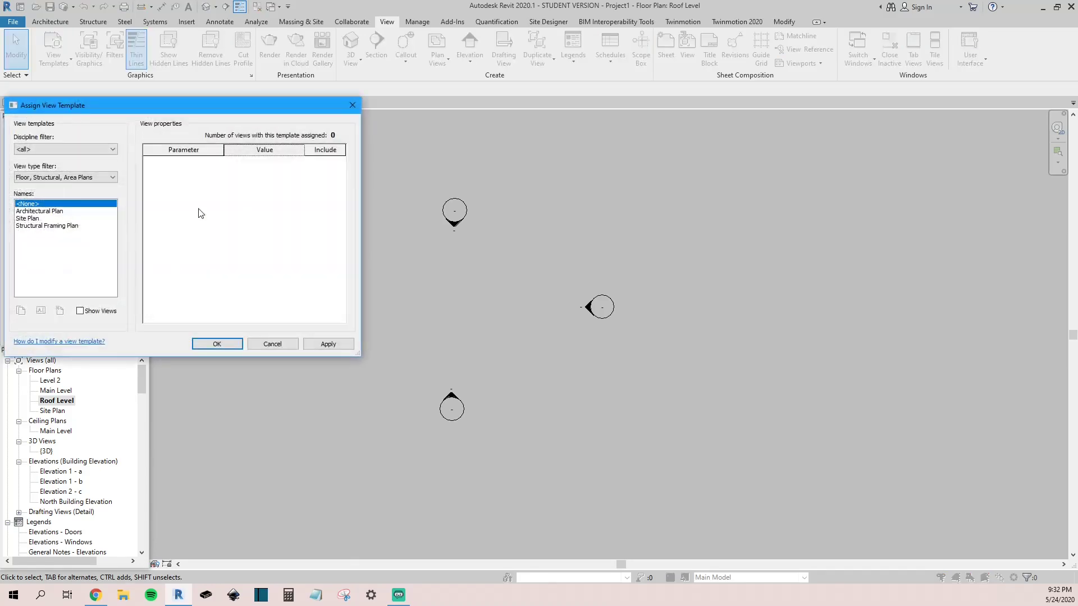
drag(168, 106, 370, 132)
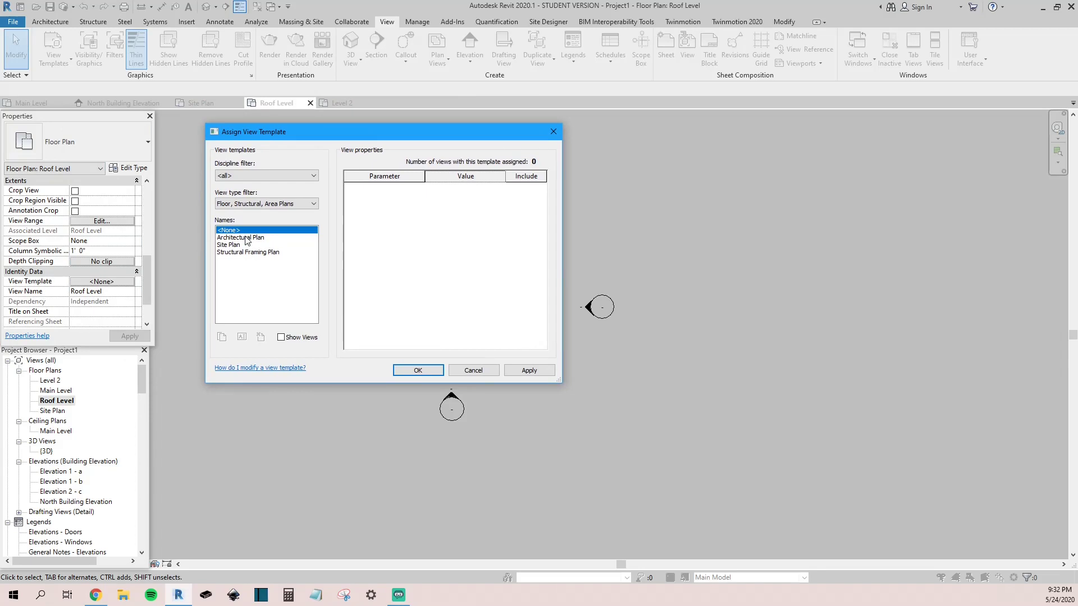
click(248, 238)
scroll(380, 262, down, 5)
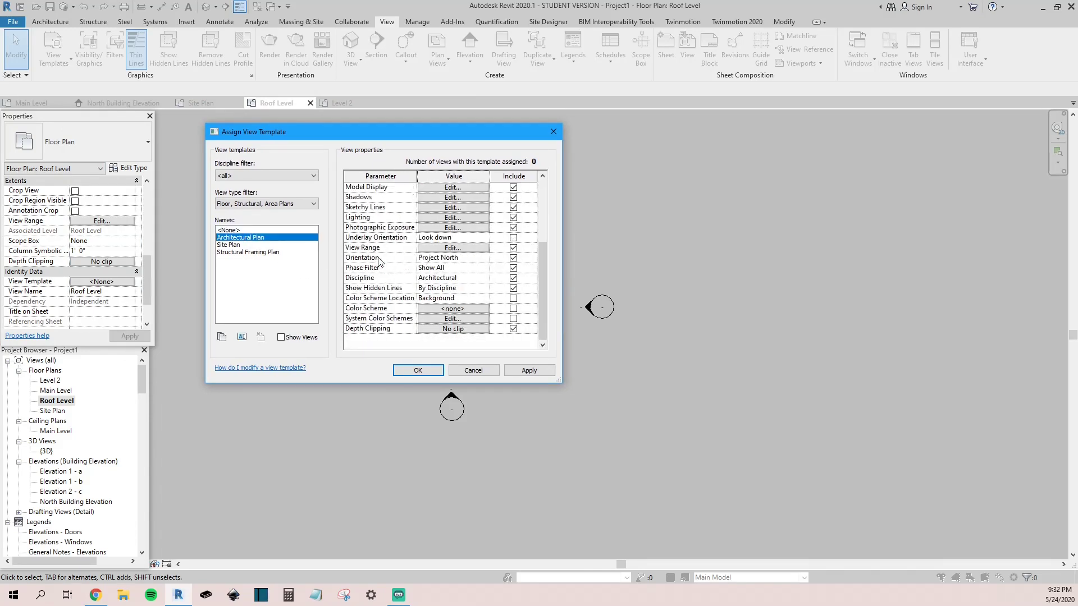
scroll(380, 262, up, 5)
Set the Architectural Plan template's view scale to 1/4" = 1'-0" and detail level to Fine, keeping the model display Normal.
click(487, 189)
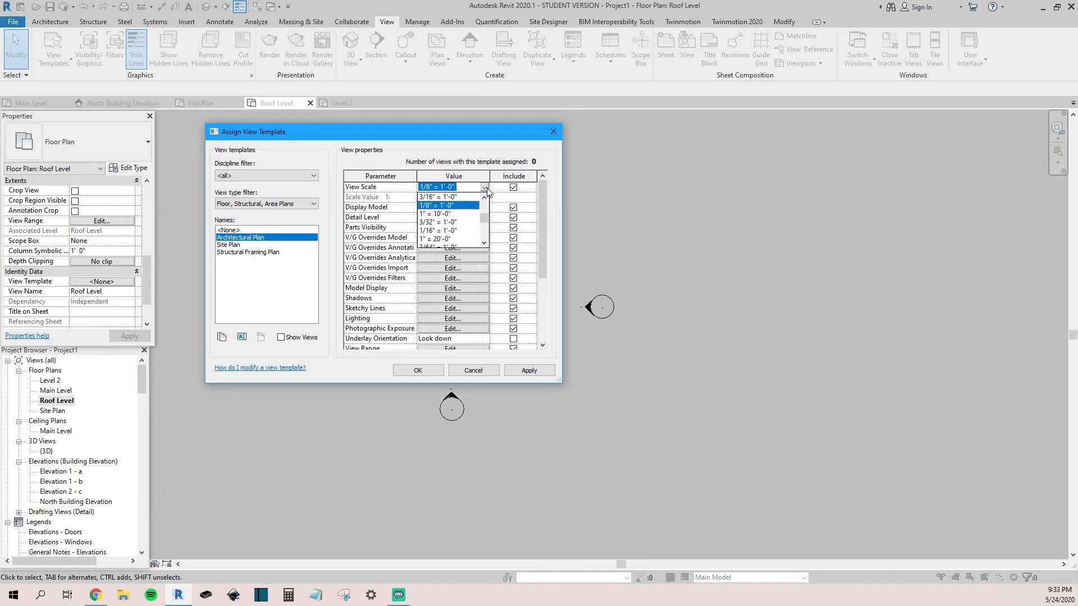
scroll(446, 213, up, 2)
click(446, 214)
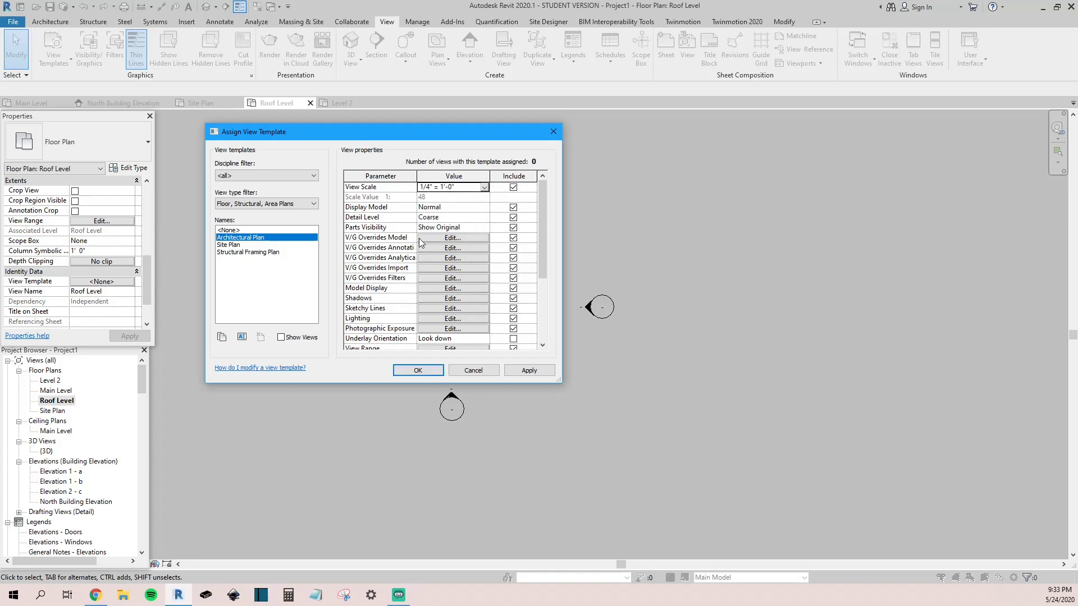
click(485, 208)
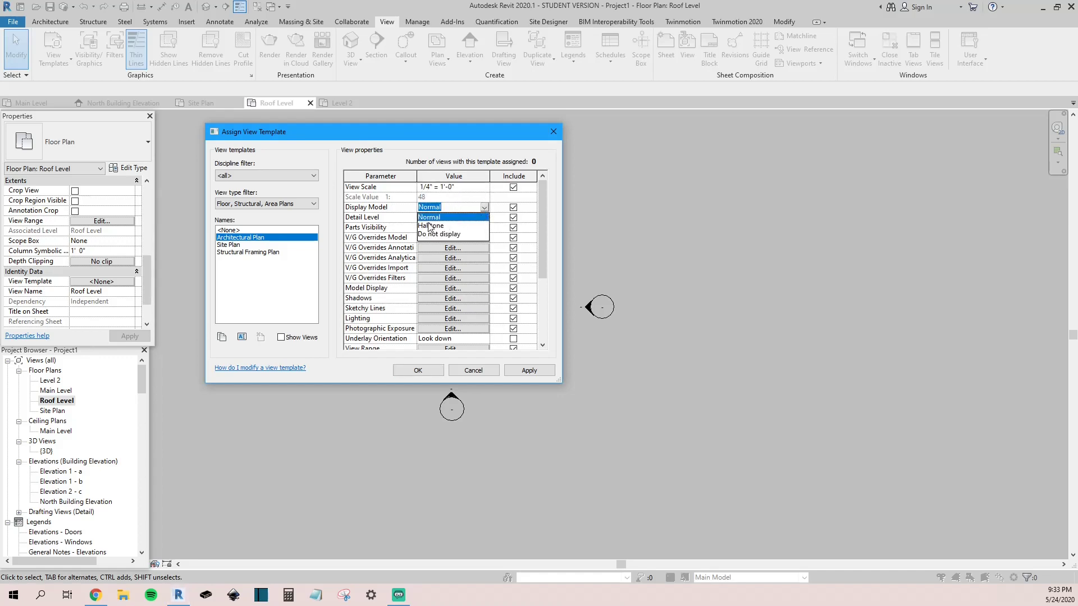
click(430, 217)
click(482, 218)
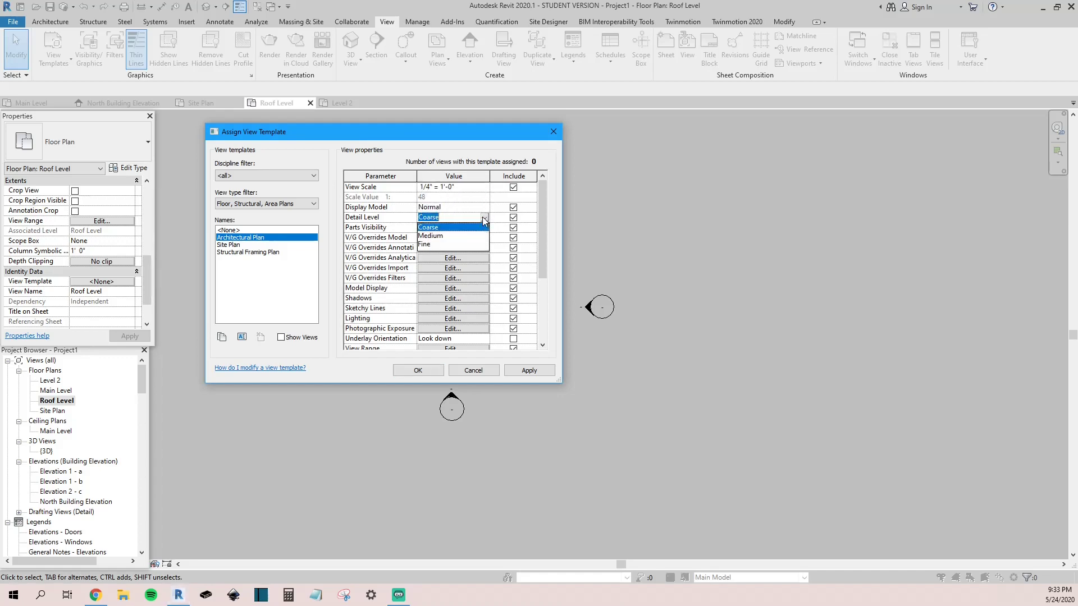
click(428, 248)
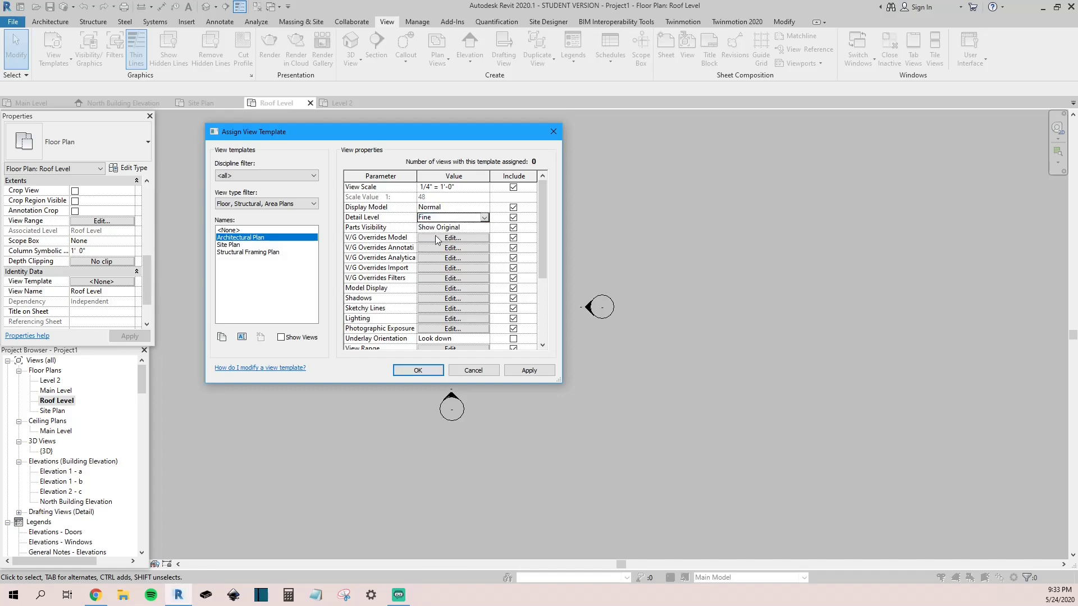
Review the model and annotation categories in the Architectural Plan template's visibility/graphic overrides.
click(434, 238)
scroll(215, 259, down, 2)
scroll(215, 259, down, 3)
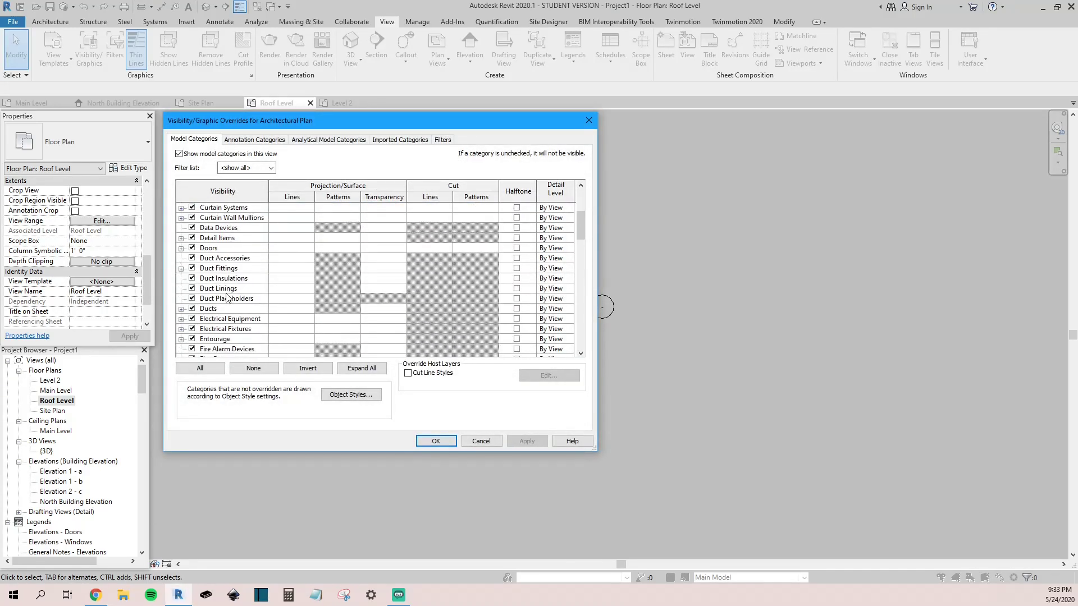
scroll(227, 298, up, 5)
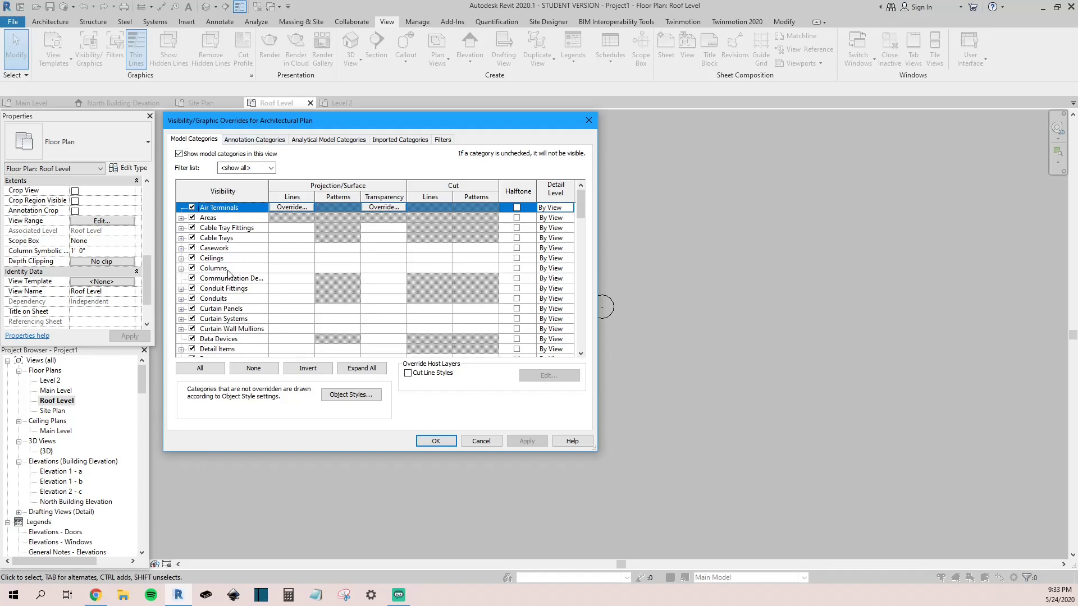
click(255, 140)
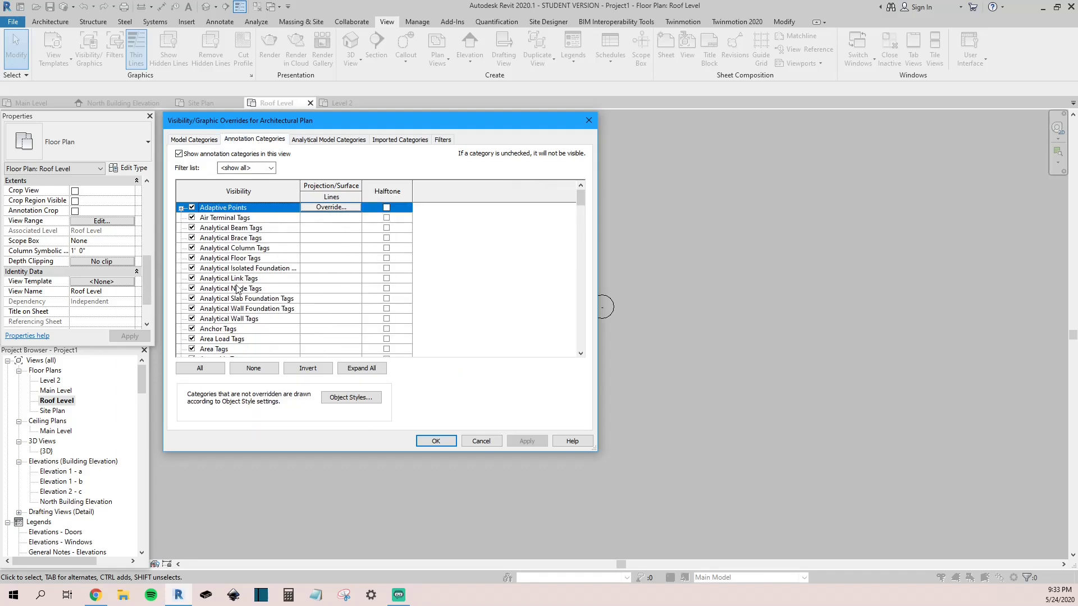
scroll(236, 289, down, 1)
scroll(236, 290, up, 1)
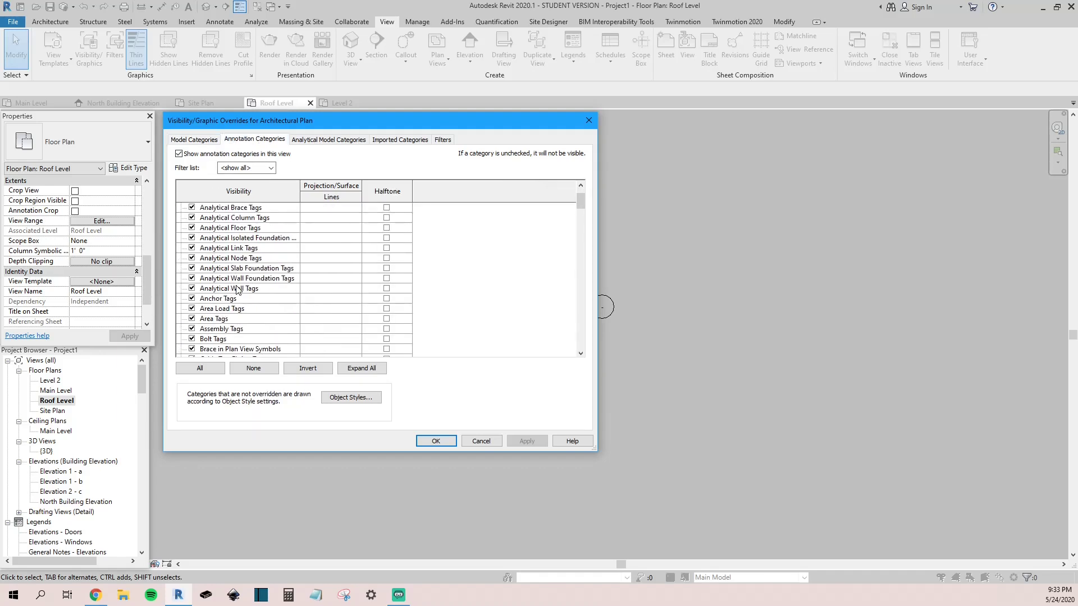
scroll(237, 290, down, 6)
scroll(238, 289, down, 8)
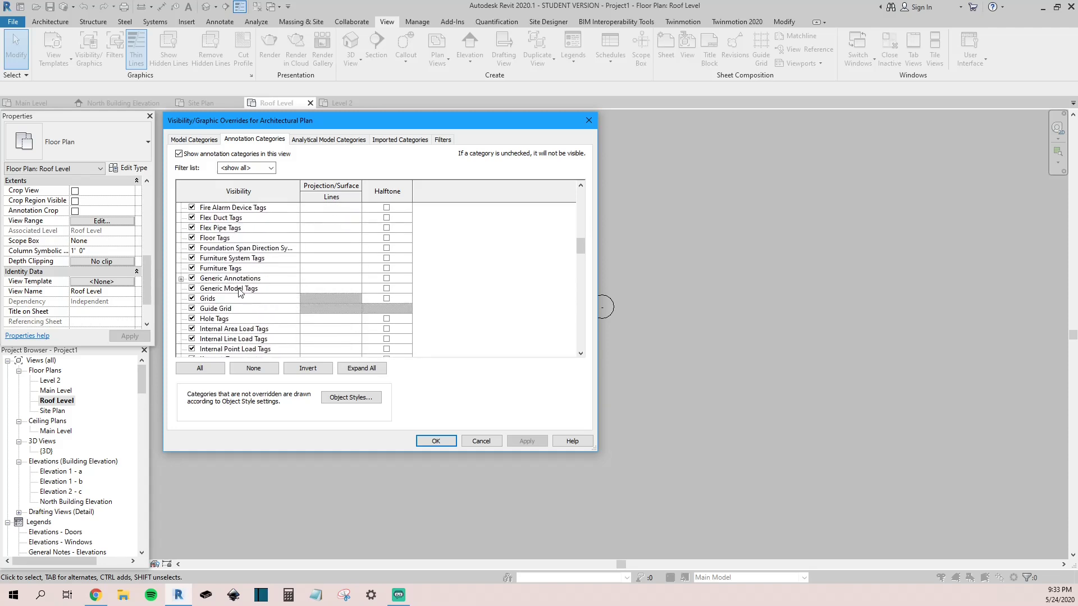
scroll(240, 292, down, 4)
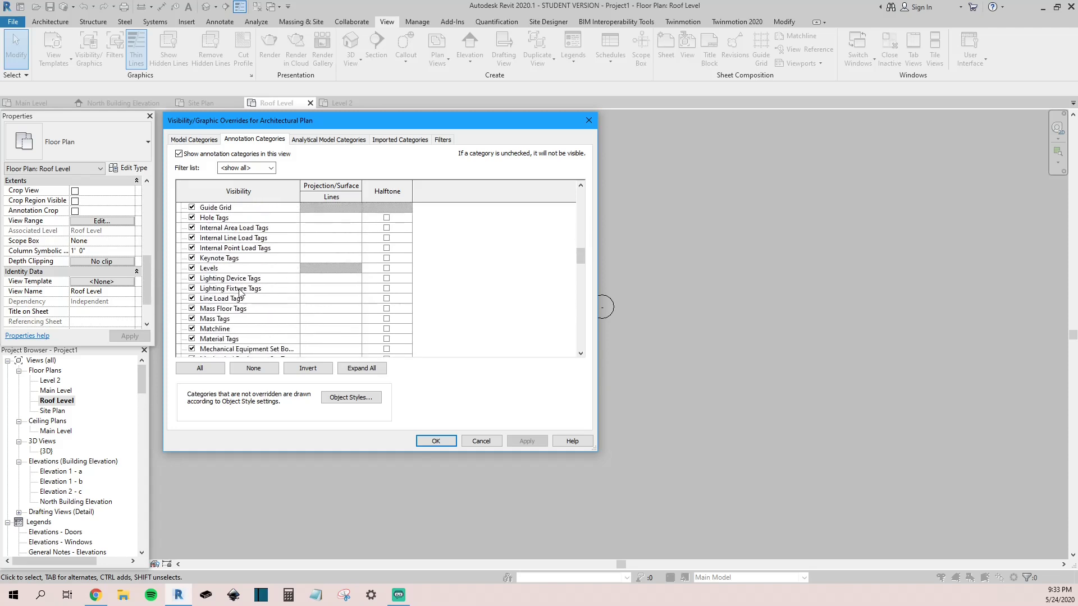
Review the template's analytical model categories, imported categories and filters, and close the visibility/graphic overrides without changes.
click(340, 140)
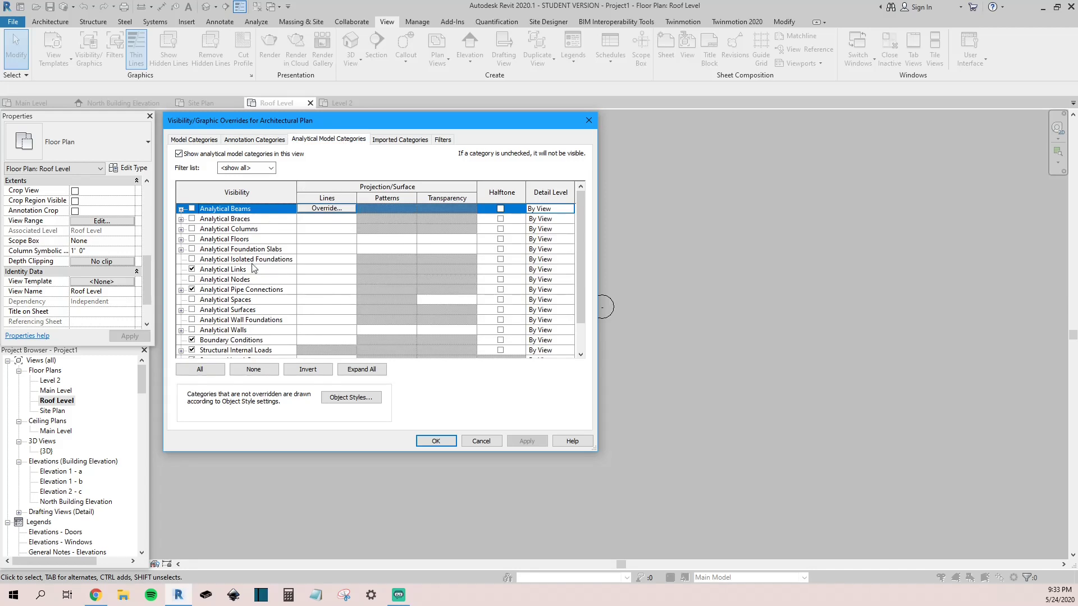
click(402, 140)
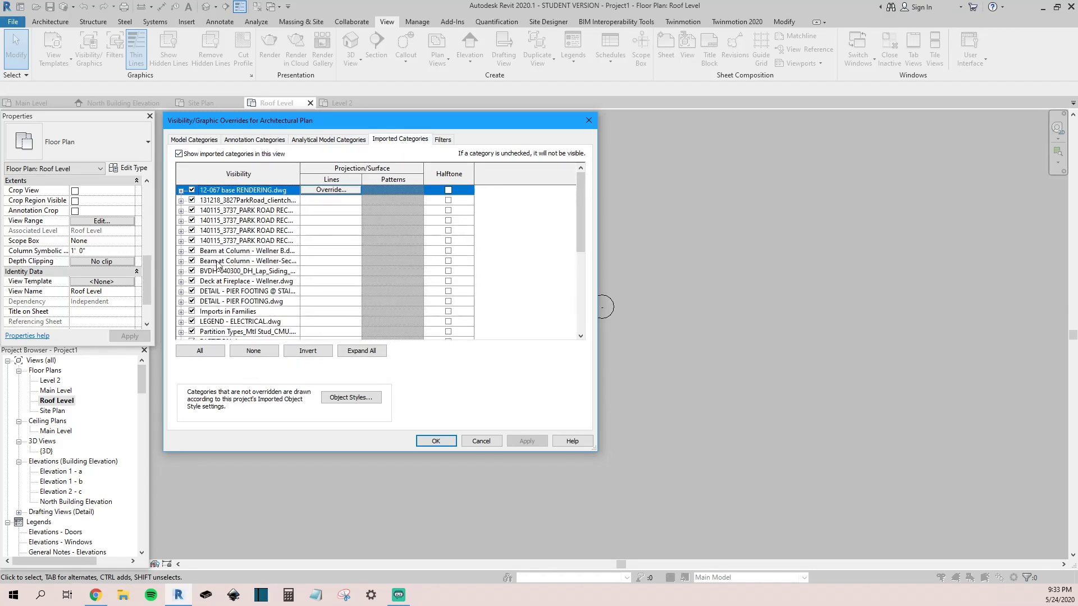
scroll(247, 272, down, 4)
scroll(254, 275, down, 1)
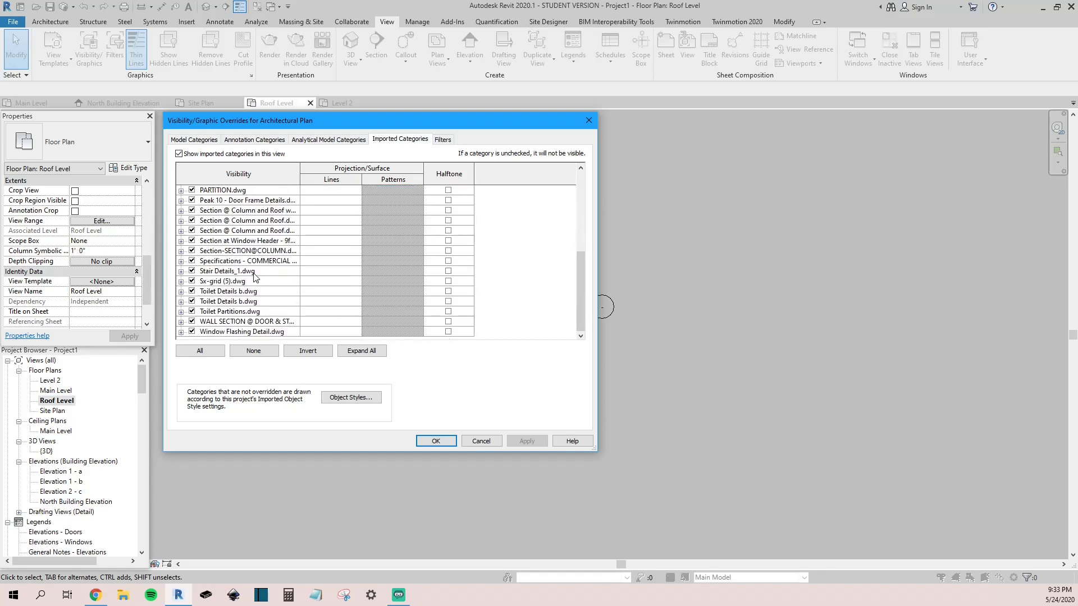
scroll(254, 276, up, 5)
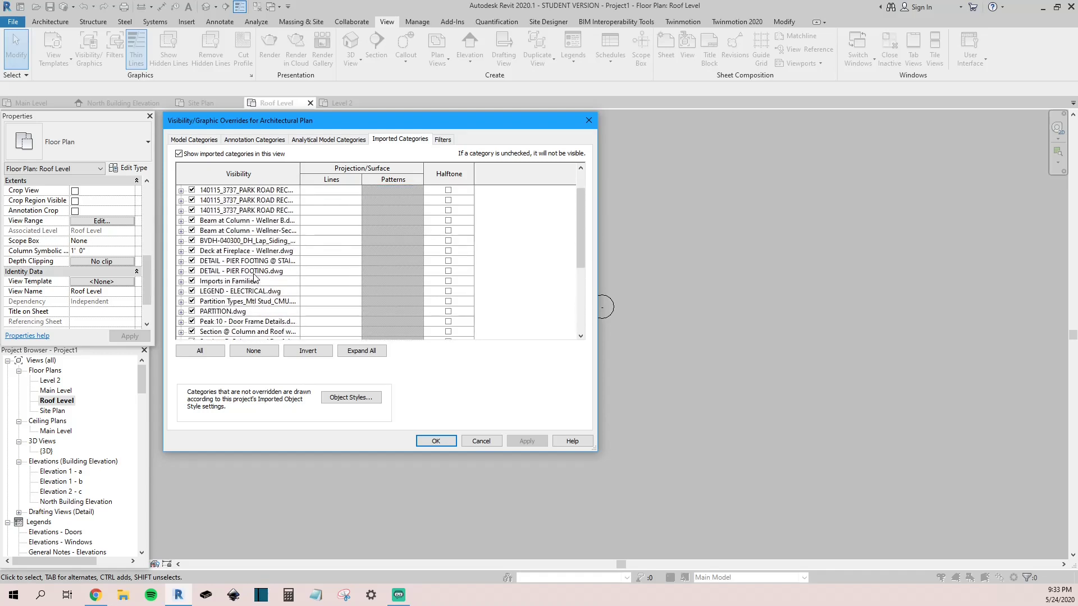
scroll(255, 277, down, 4)
scroll(253, 278, up, 3)
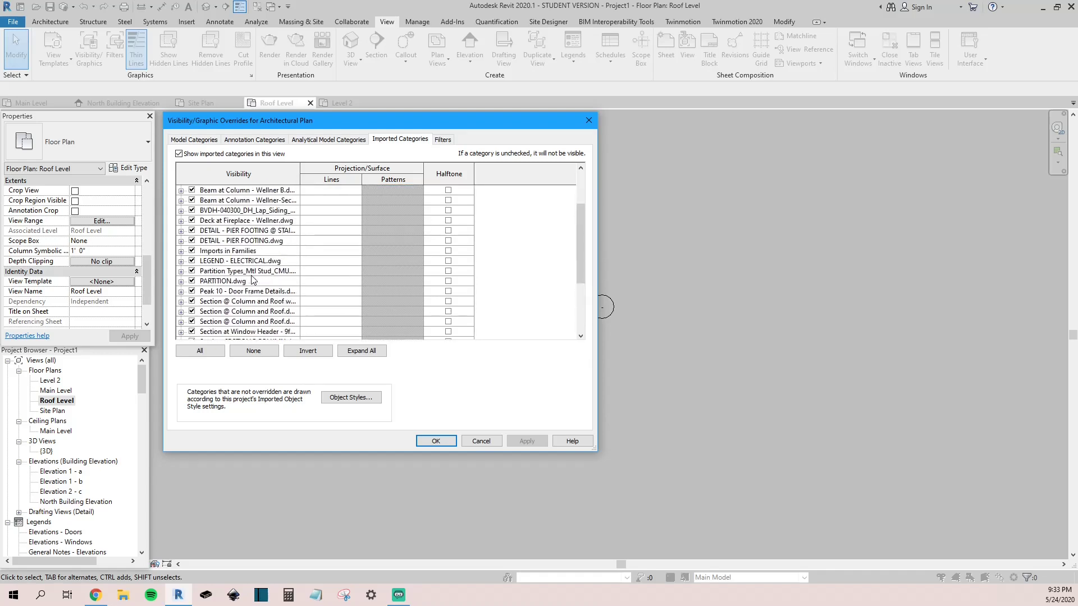
scroll(253, 279, down, 2)
click(446, 140)
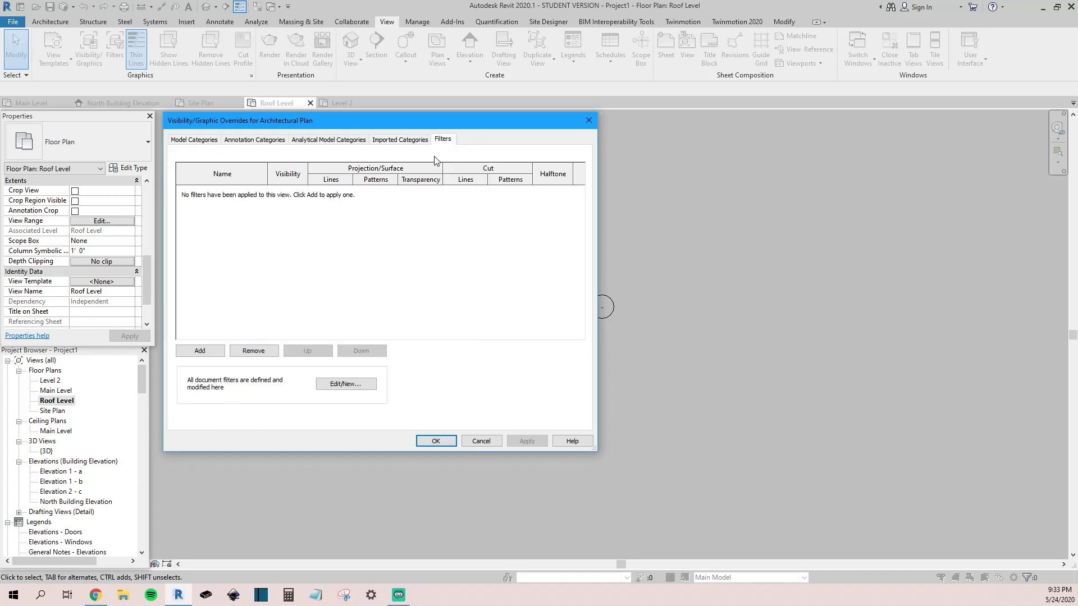
click(177, 139)
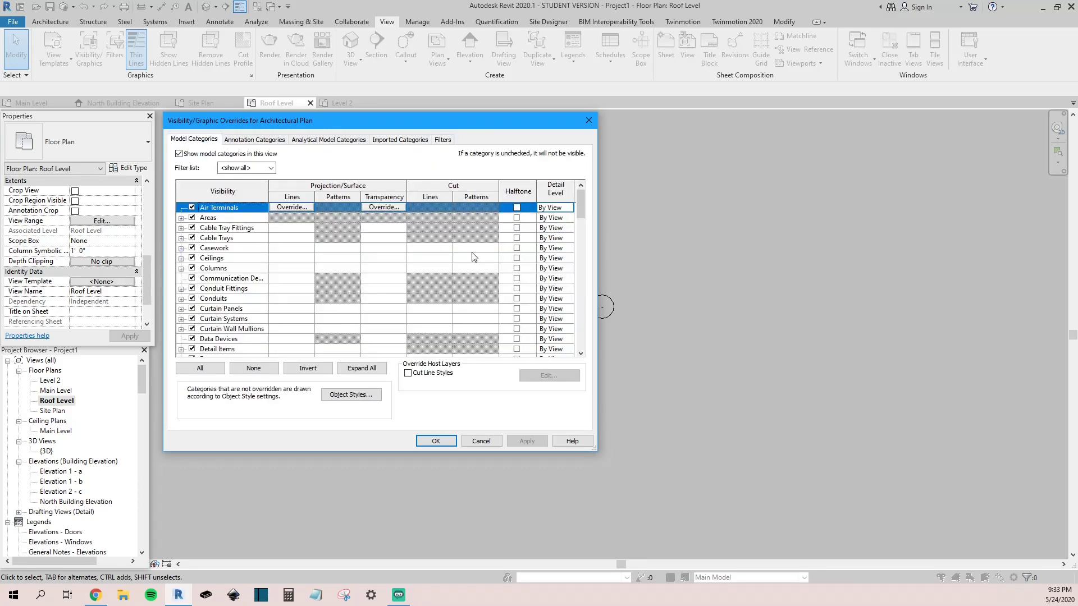
click(436, 441)
Choose Hidden Line as the Architectural Plan template's model display style and accept the graphic display options.
scroll(408, 291, down, 2)
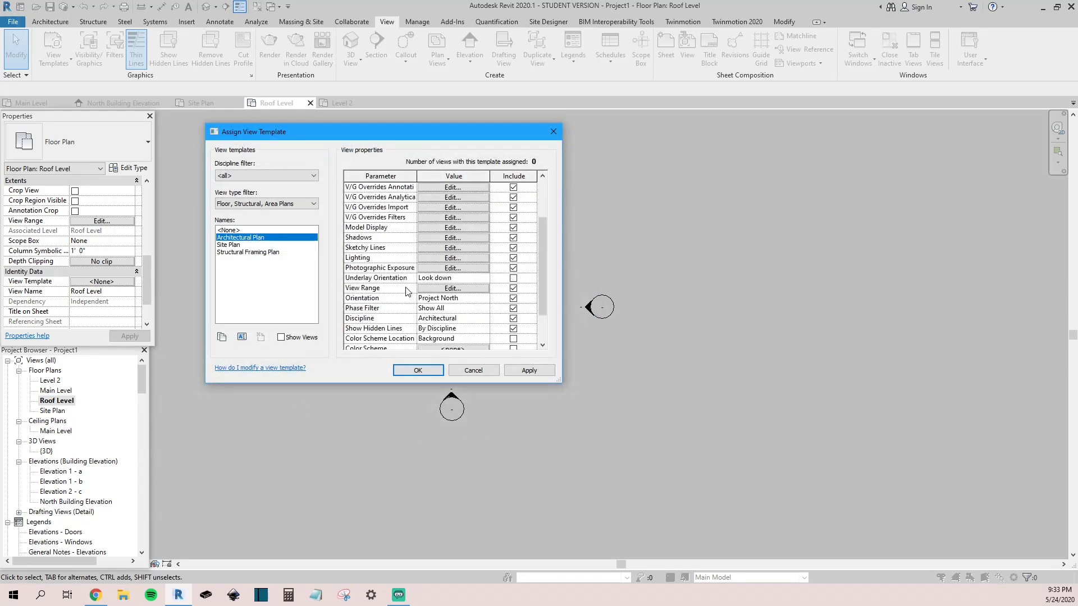
scroll(408, 291, up, 2)
scroll(405, 230, up, 1)
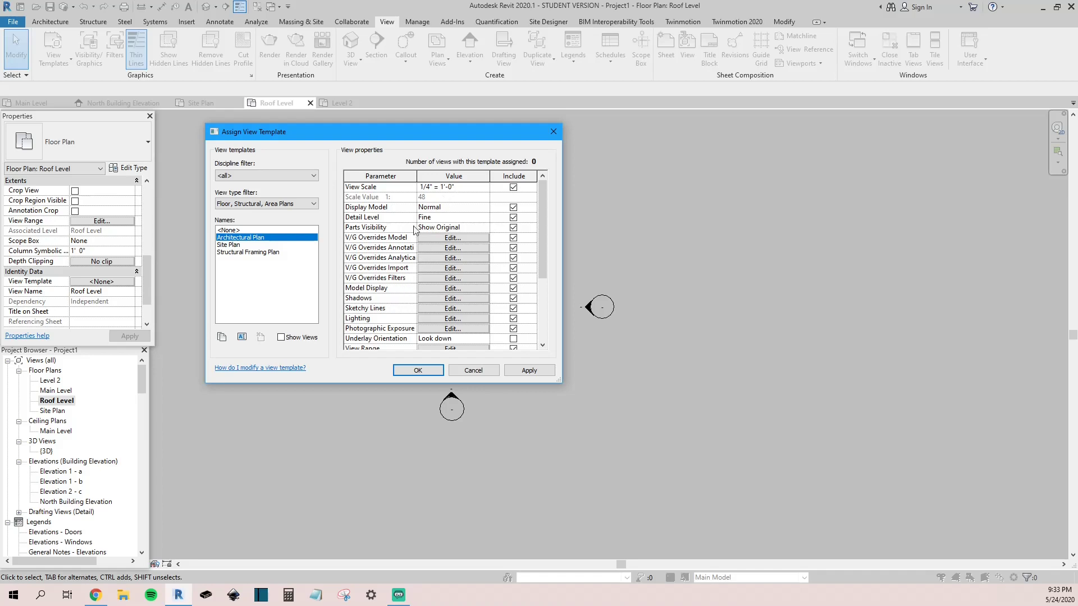
click(439, 286)
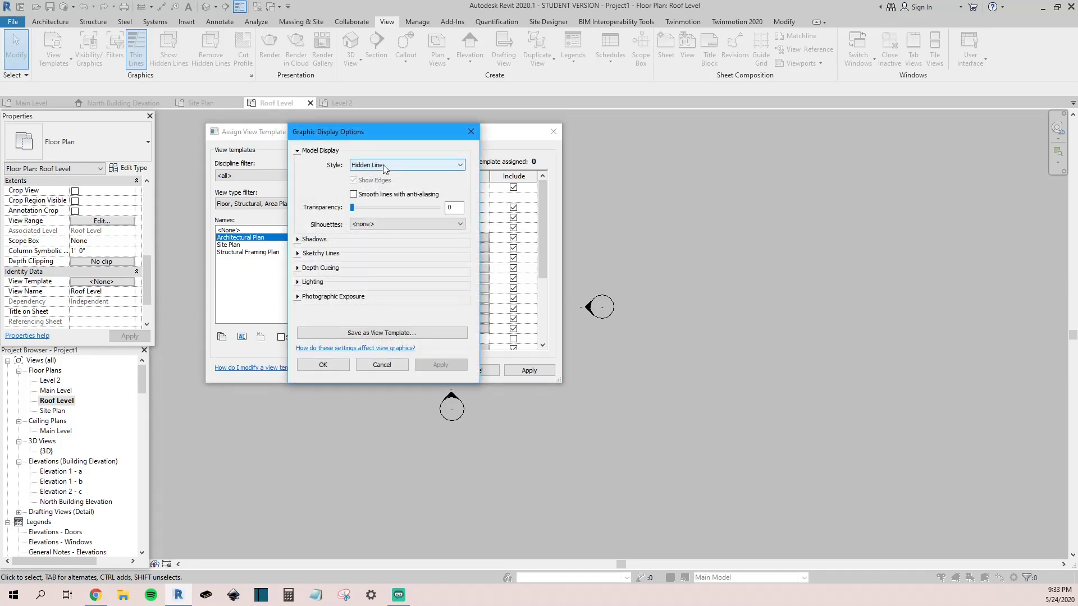
click(385, 167)
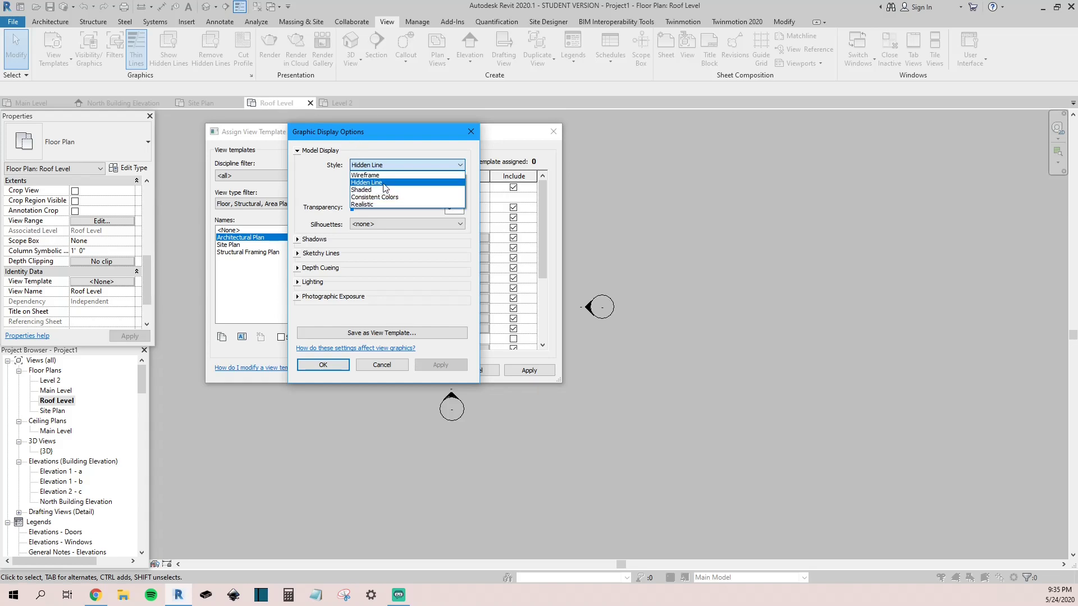
click(376, 182)
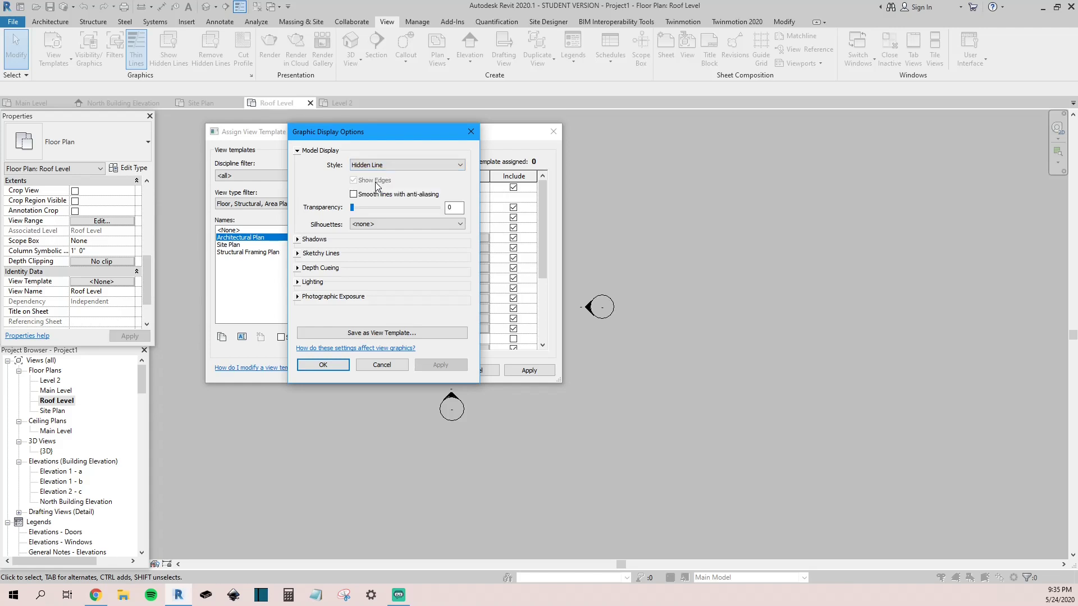
click(323, 365)
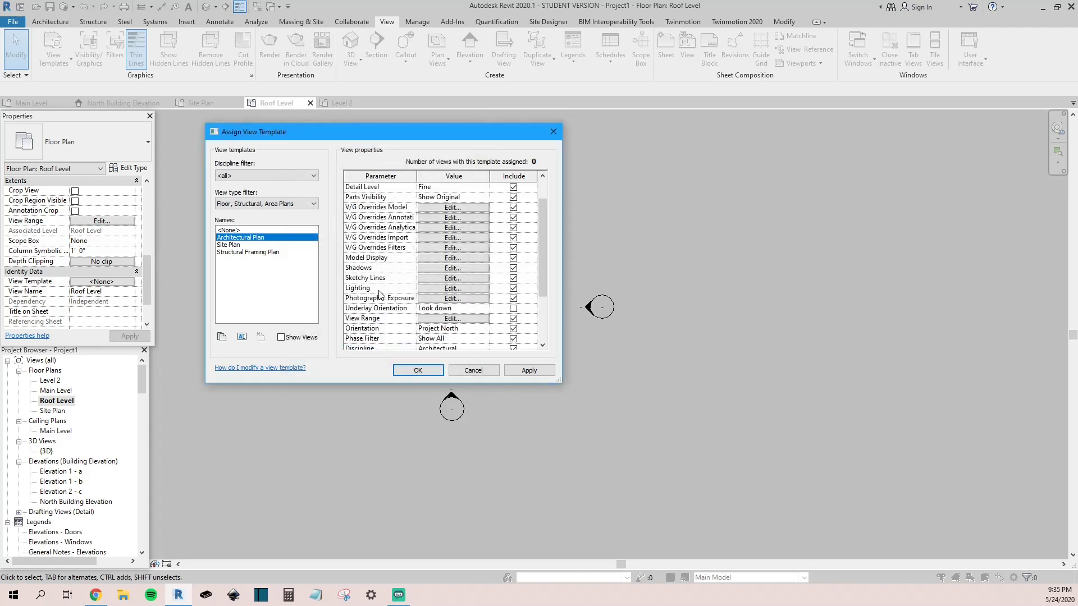
Check the remaining Architectural Plan template properties and assign the template to the Roof Level plan.
scroll(381, 293, down, 1)
scroll(407, 337, down, 1)
scroll(407, 336, down, 2)
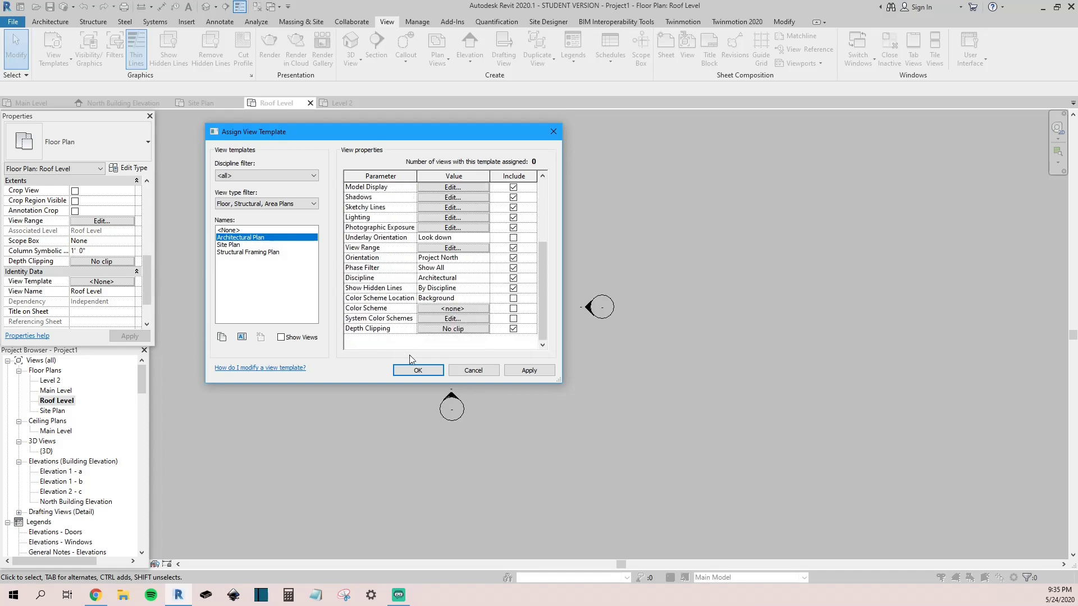
scroll(371, 322, up, 3)
scroll(370, 323, up, 2)
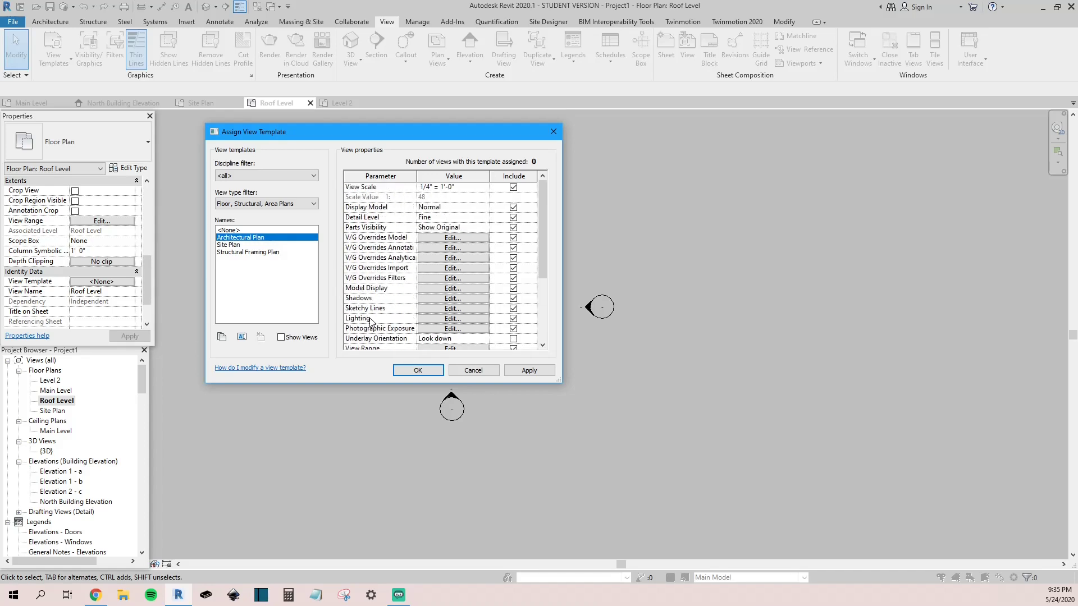
click(418, 370)
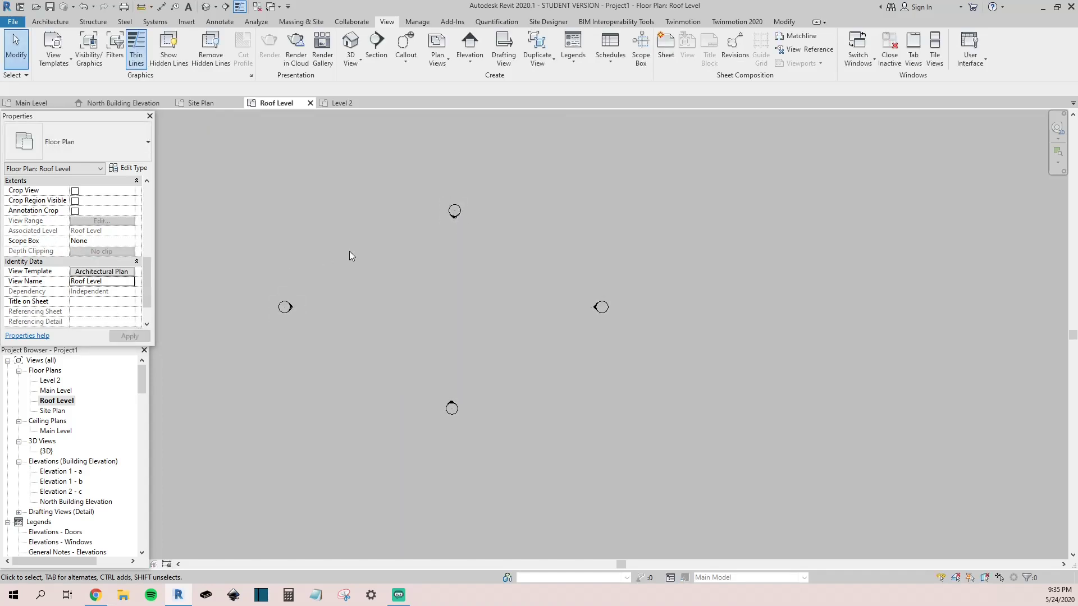
Open the default 3D view of the project.
click(50, 21)
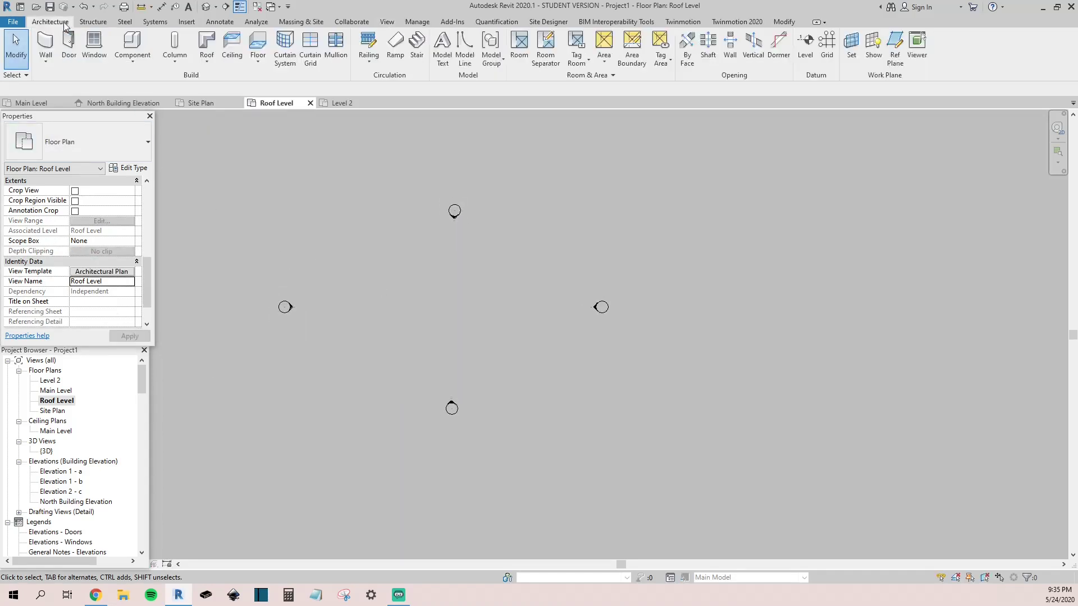
scroll(327, 239, up, 2)
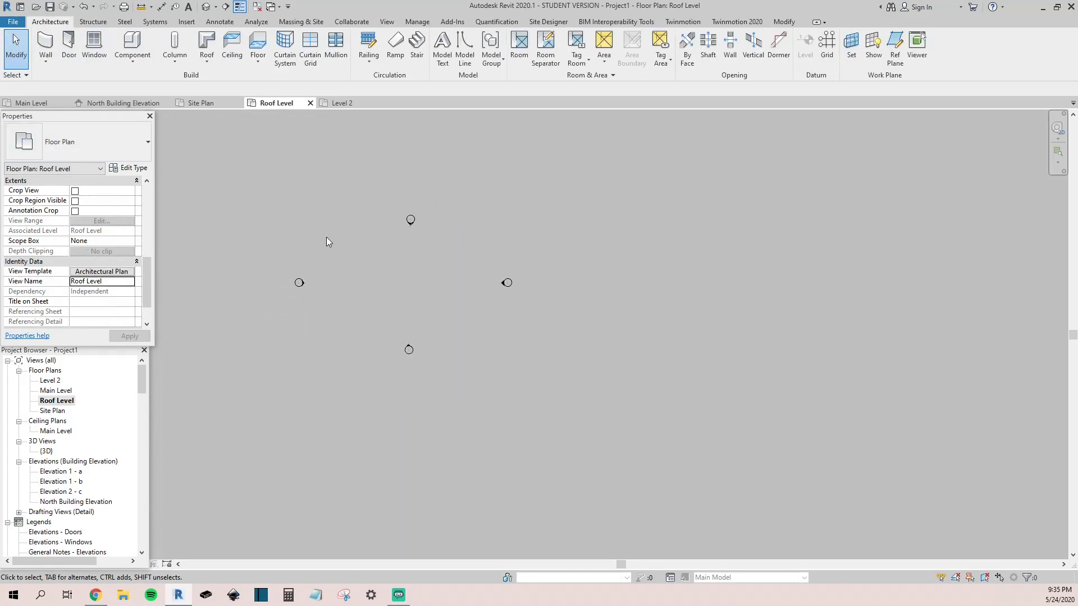
scroll(389, 272, down, 1)
click(206, 7)
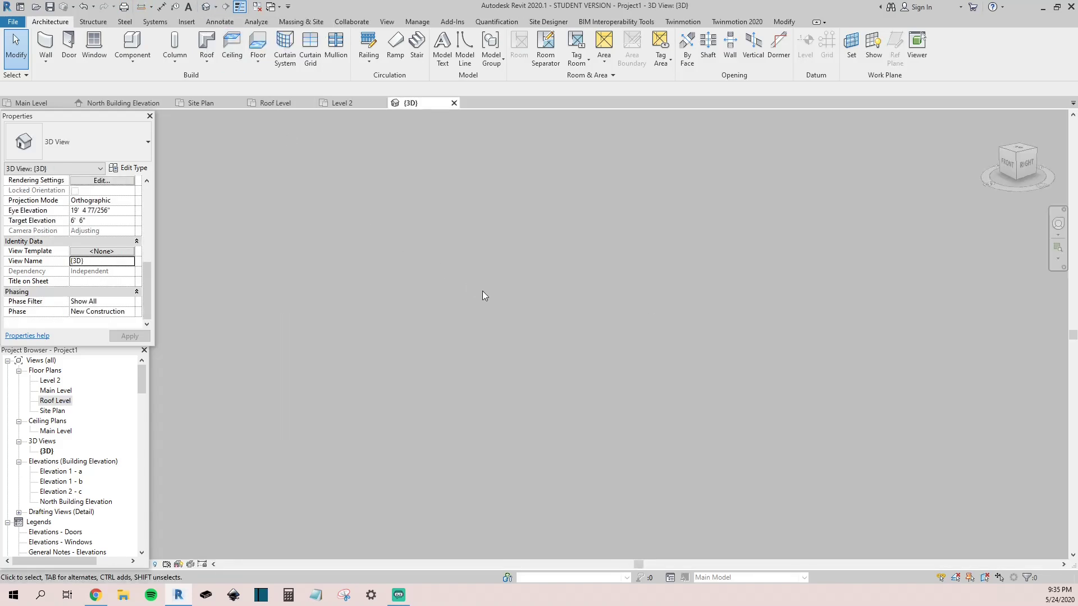
right_click(514, 296)
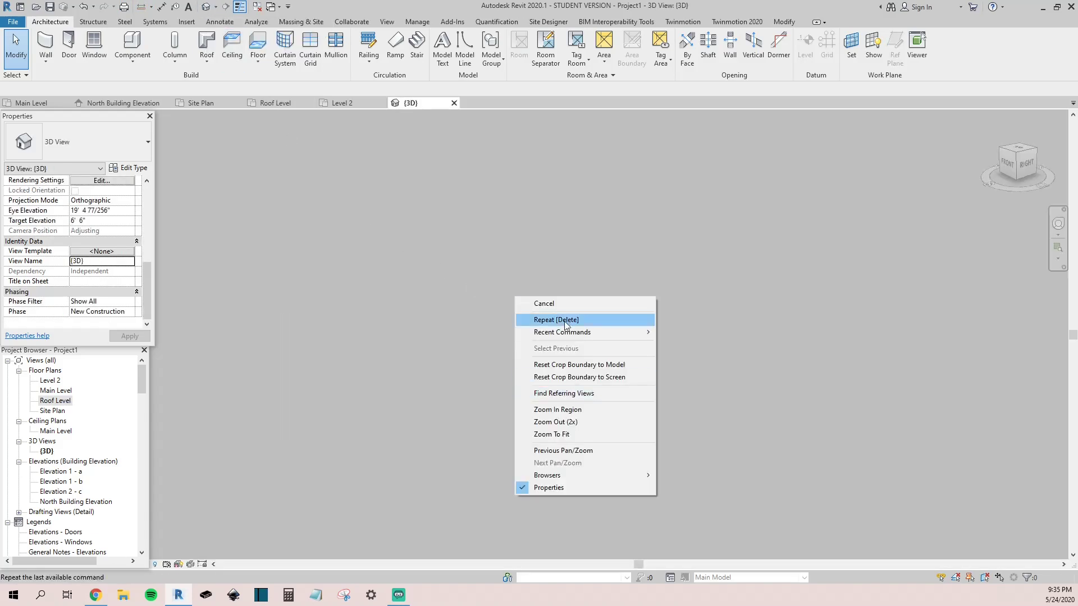
click(457, 375)
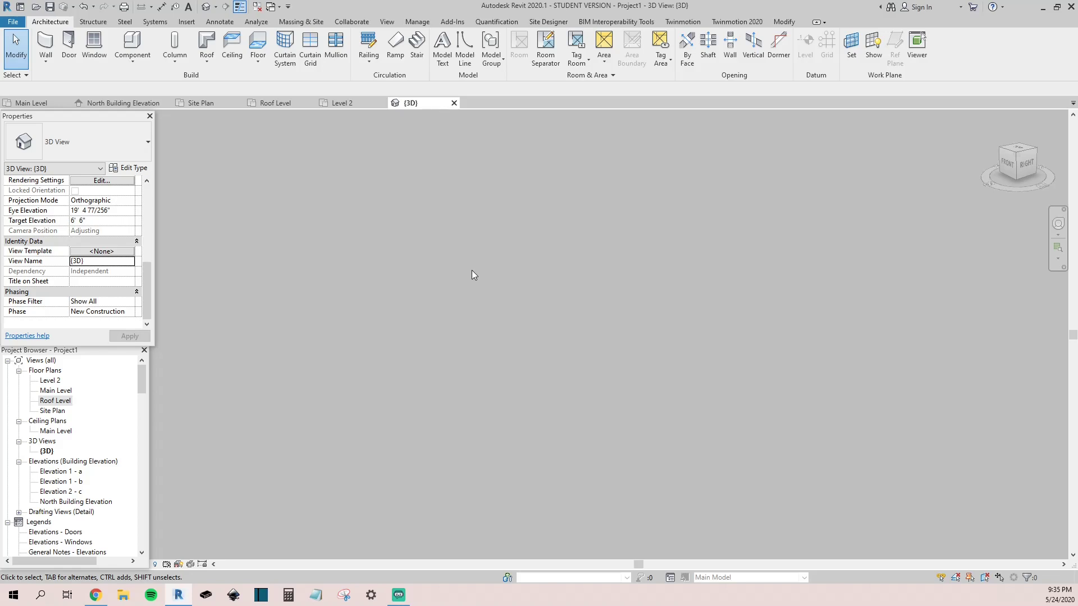
right_click(367, 368)
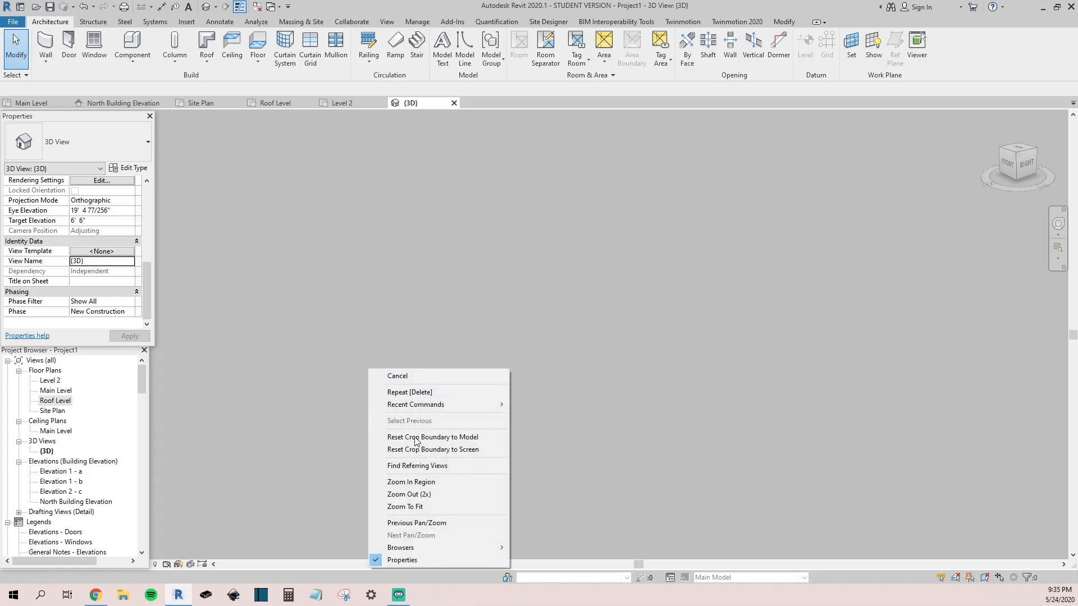
click(313, 403)
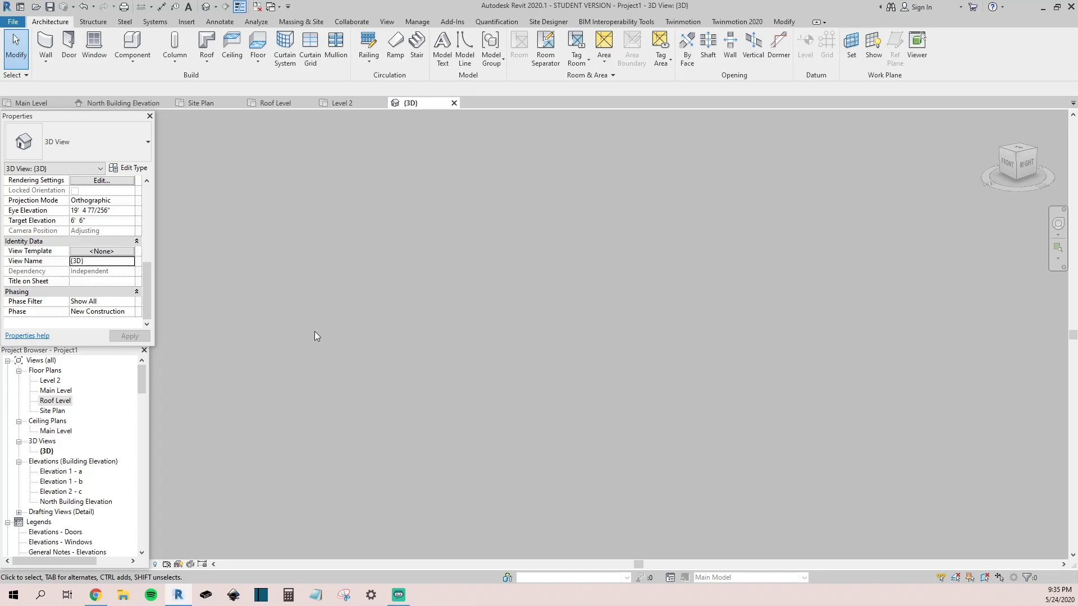
Reveal the hidden elements in the 3D view and examine the level lines and their heads.
click(156, 564)
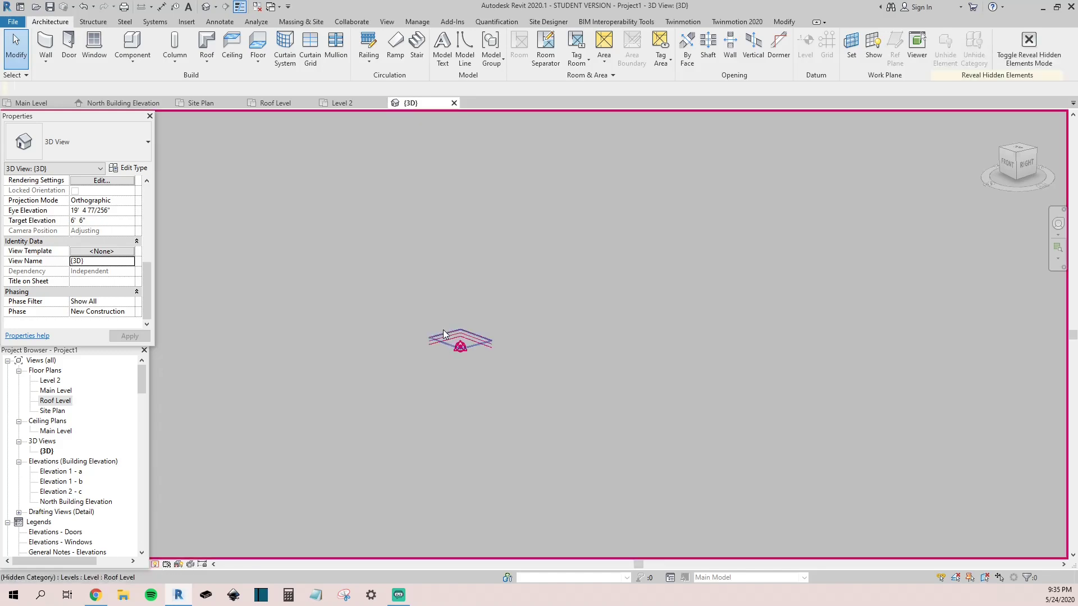
scroll(464, 348, up, 5)
middle_drag(457, 391, 471, 332)
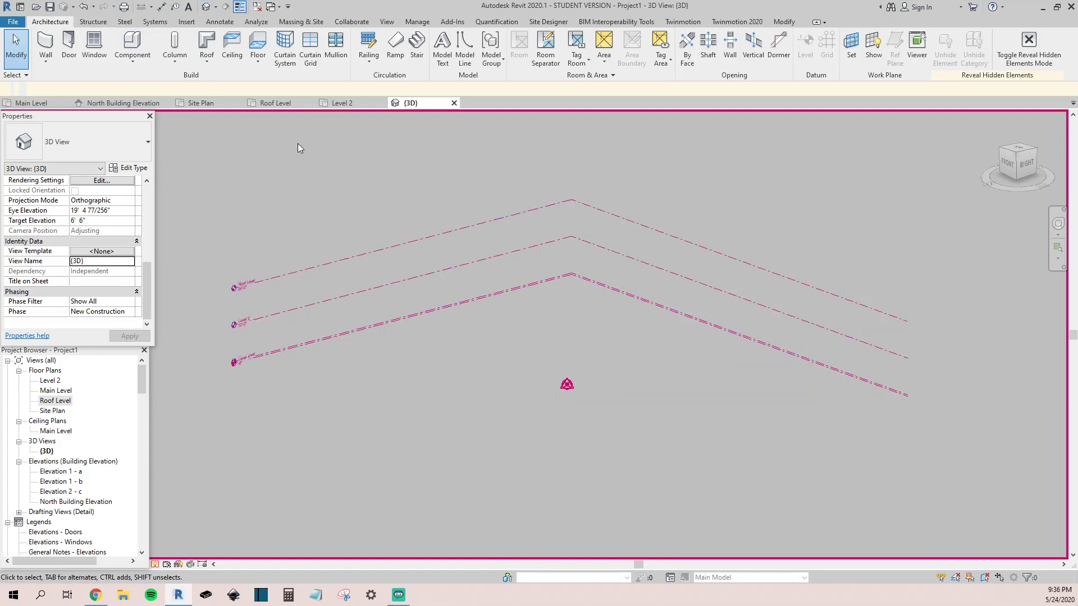
scroll(369, 341, down, 5)
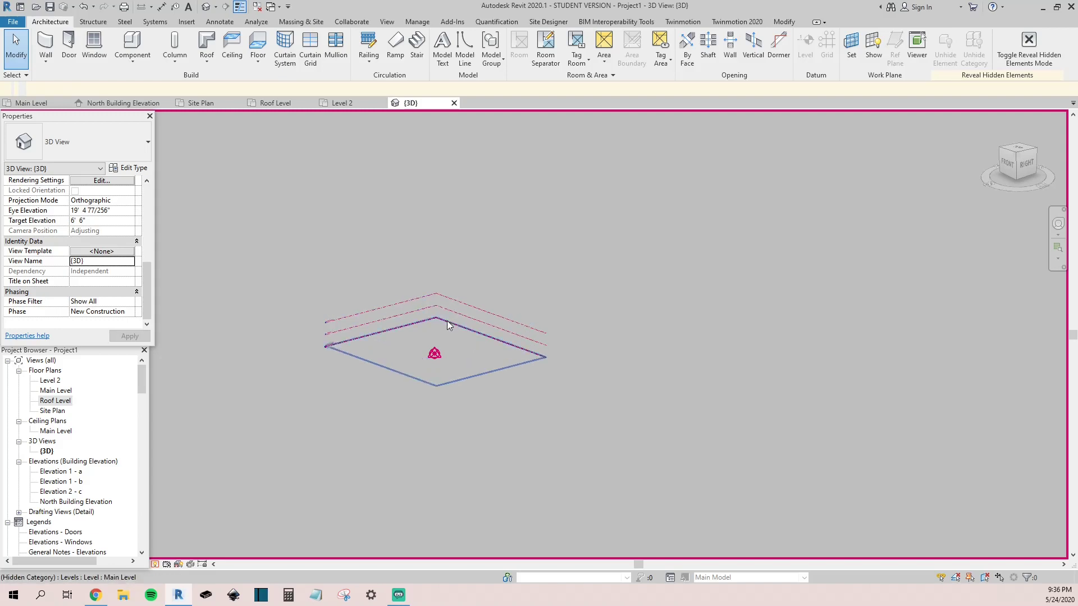
scroll(312, 342, up, 4)
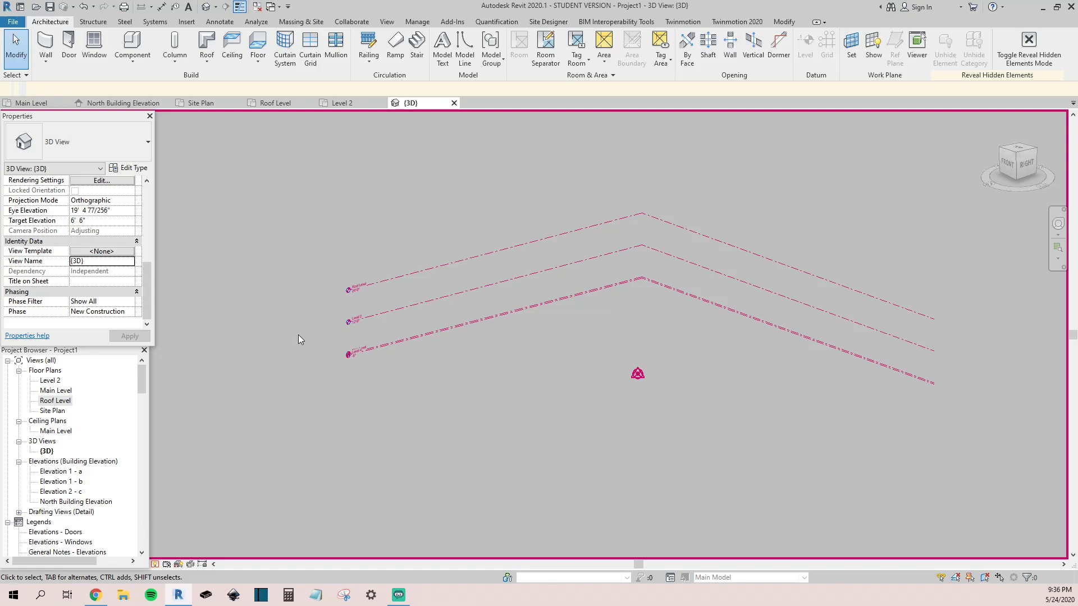
scroll(298, 335, up, 1)
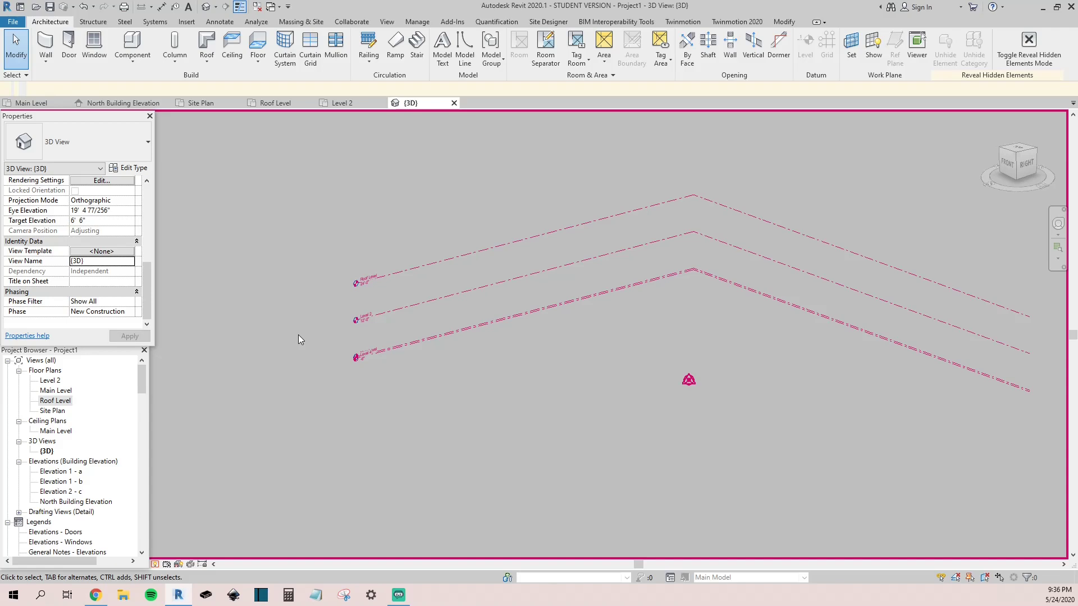
scroll(298, 335, down, 1)
scroll(298, 334, up, 2)
middle_drag(477, 234, 366, 240)
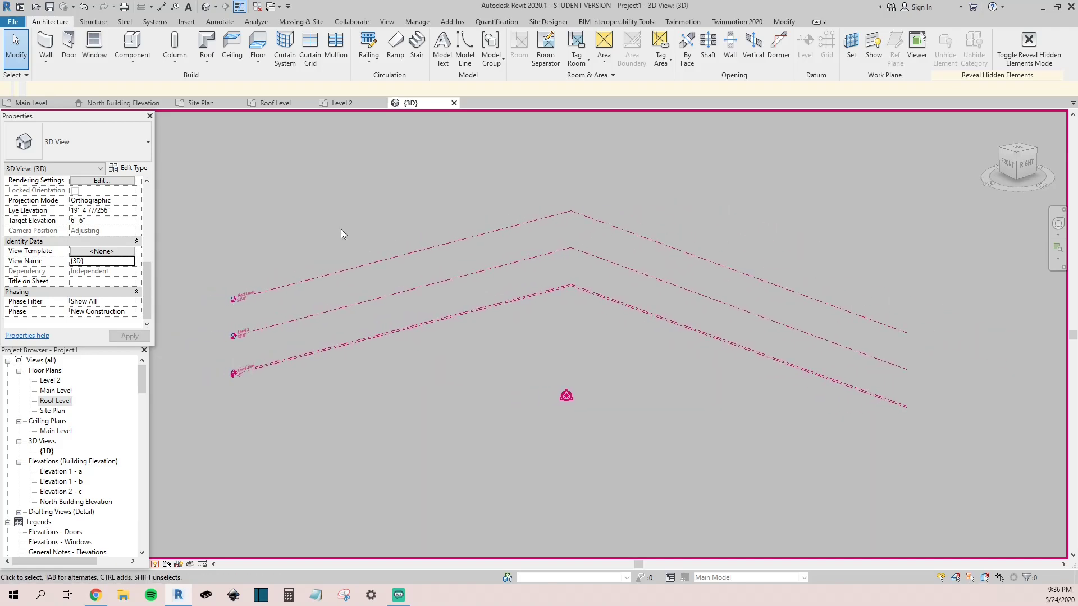